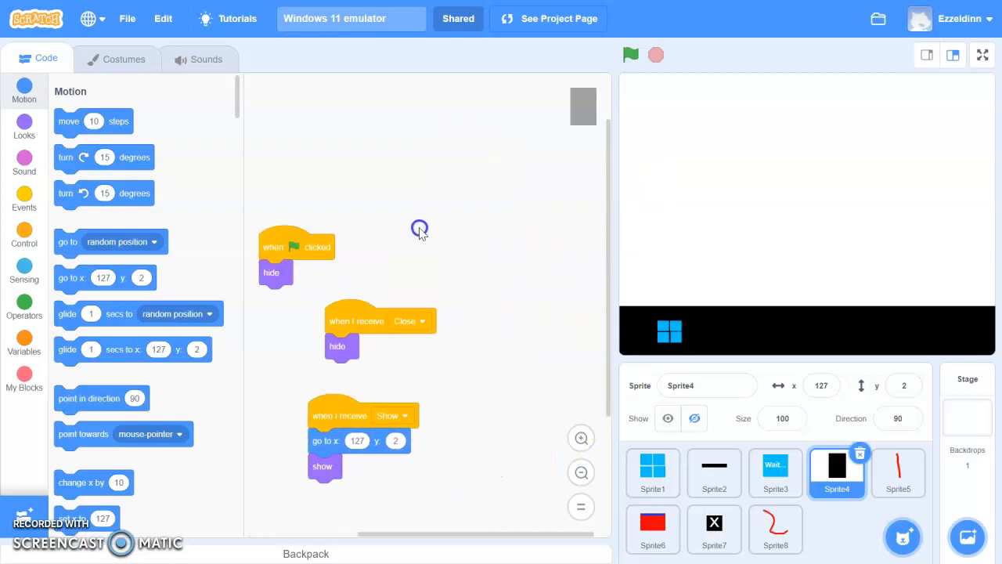
Step: Add a "when this sprite clicked" event block to the scripts of Sprite8
{"action": "left_click", "coordinate": [920, 487]}
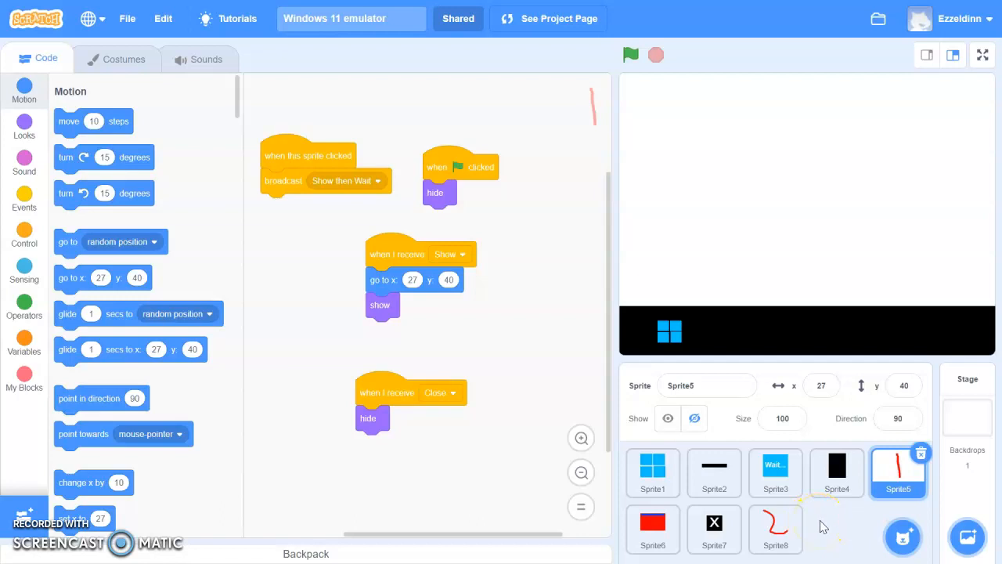
{"action": "left_click", "coordinate": [776, 525]}
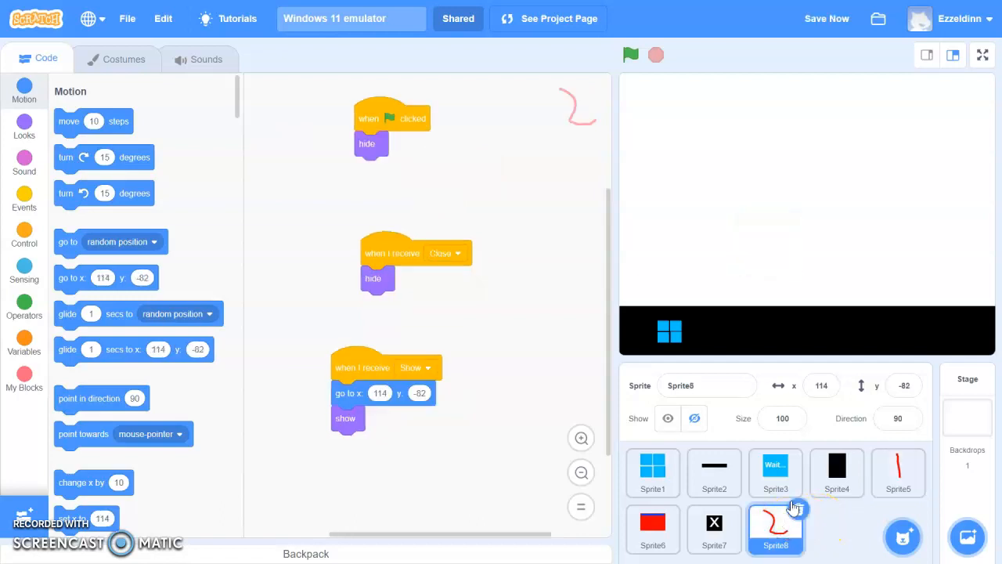
{"action": "left_click", "coordinate": [830, 501]}
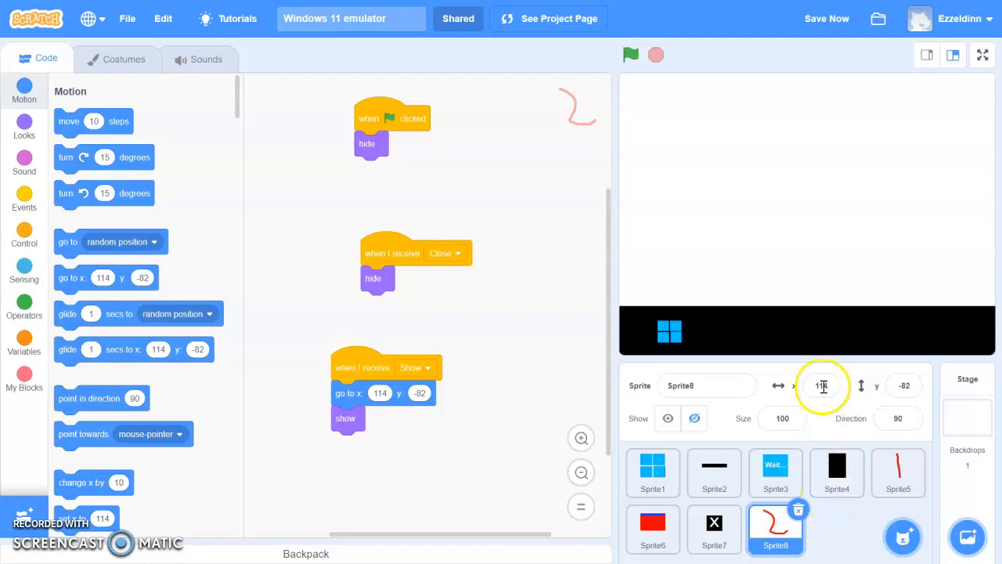
{"action": "left_click", "coordinate": [24, 200]}
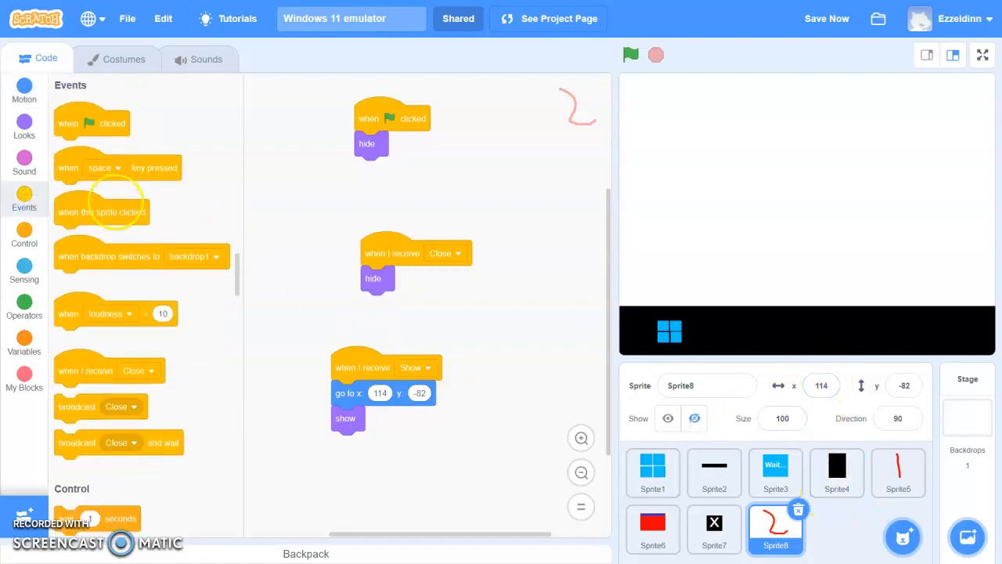
{"action": "left_click_drag", "start_coordinate": [101, 208], "coordinate": [465, 195]}
Step: Attach a broadcast block with the message "Show then Wait" beneath Sprite8's sprite-clicked event
{"action": "left_click", "coordinate": [21, 239]}
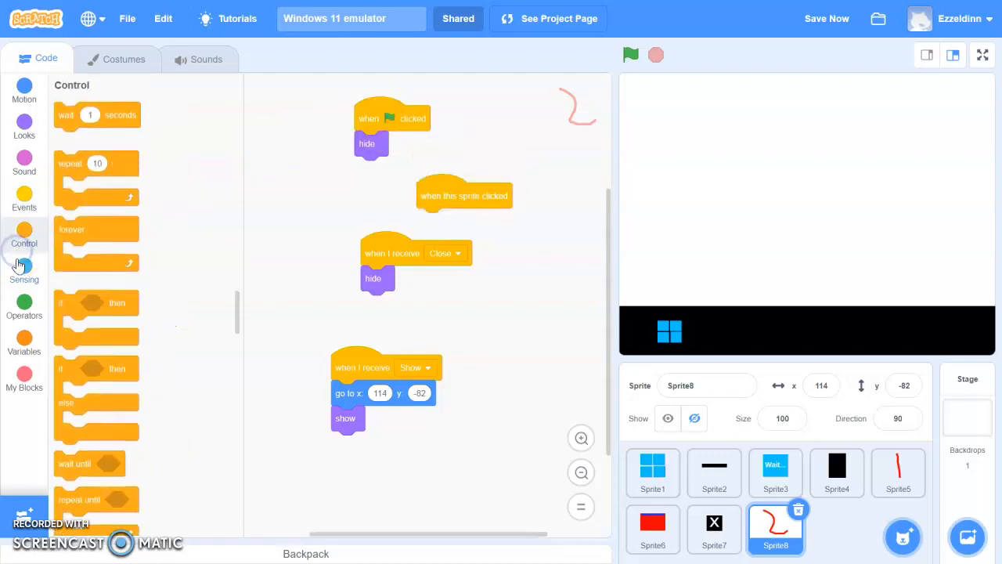
{"action": "left_click", "coordinate": [17, 264]}
{"action": "left_click", "coordinate": [24, 162]}
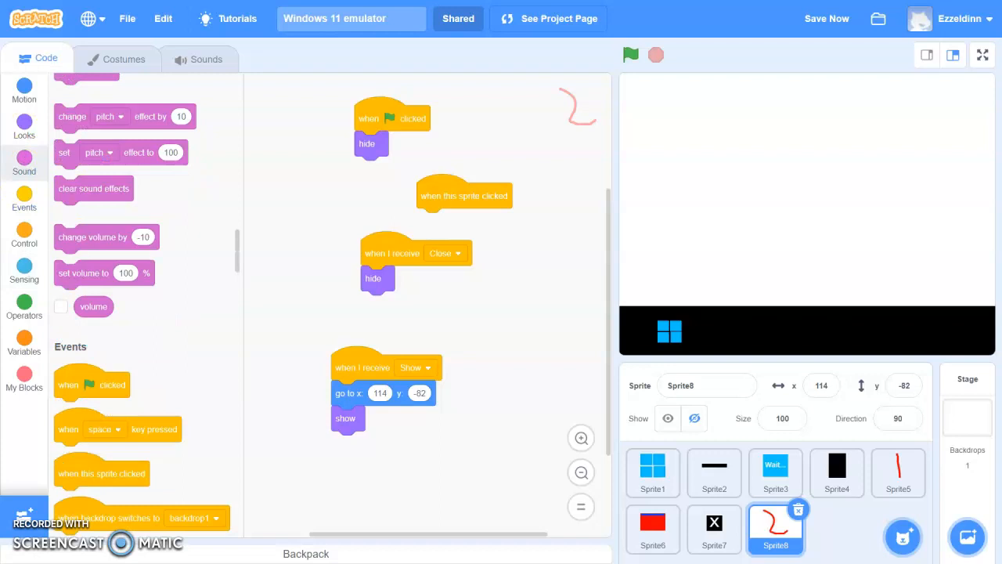
{"action": "left_click", "coordinate": [21, 238]}
{"action": "left_click", "coordinate": [24, 199]}
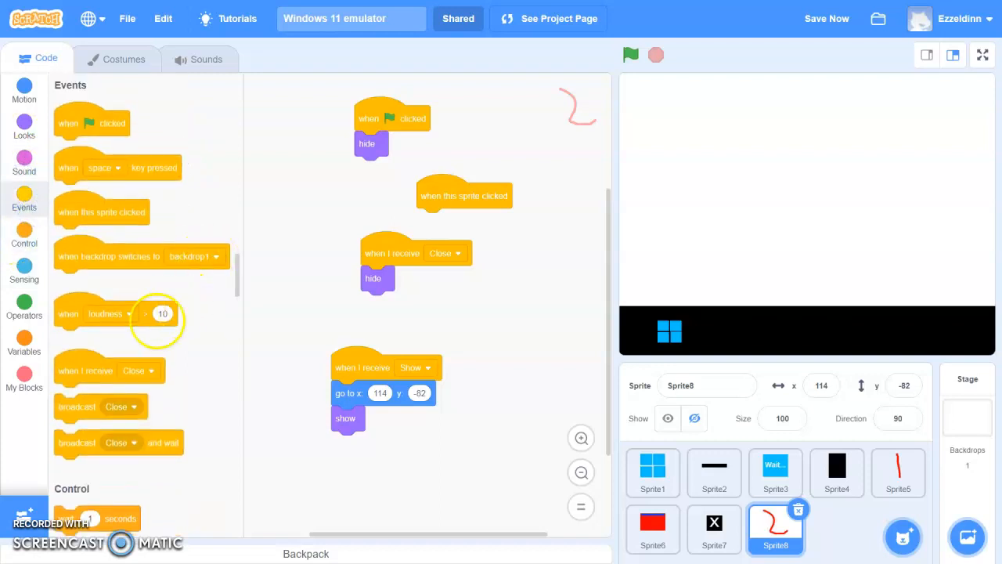
{"action": "left_click", "coordinate": [125, 404]}
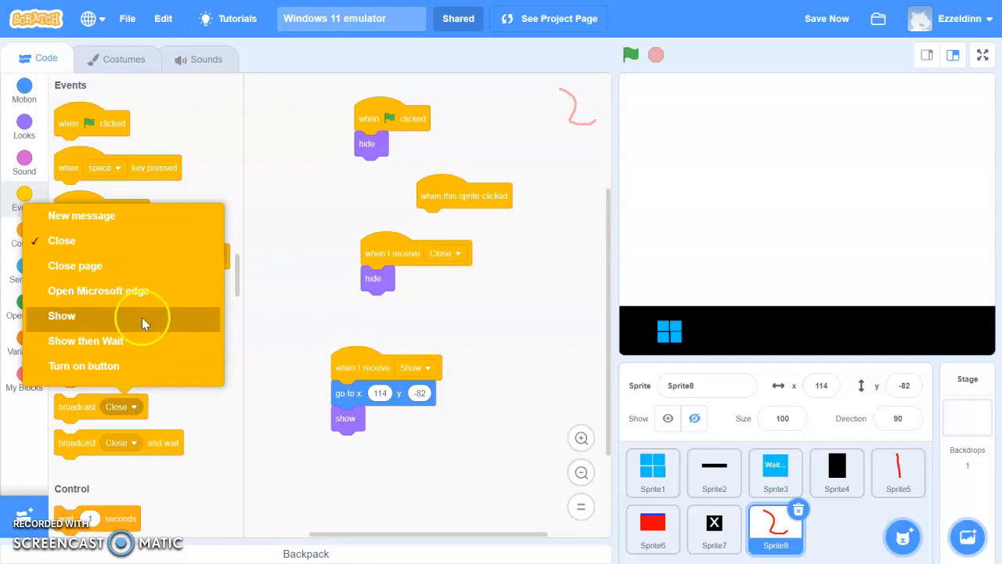
{"action": "left_click", "coordinate": [138, 339]}
{"action": "left_click_drag", "start_coordinate": [99, 401], "coordinate": [462, 221]}
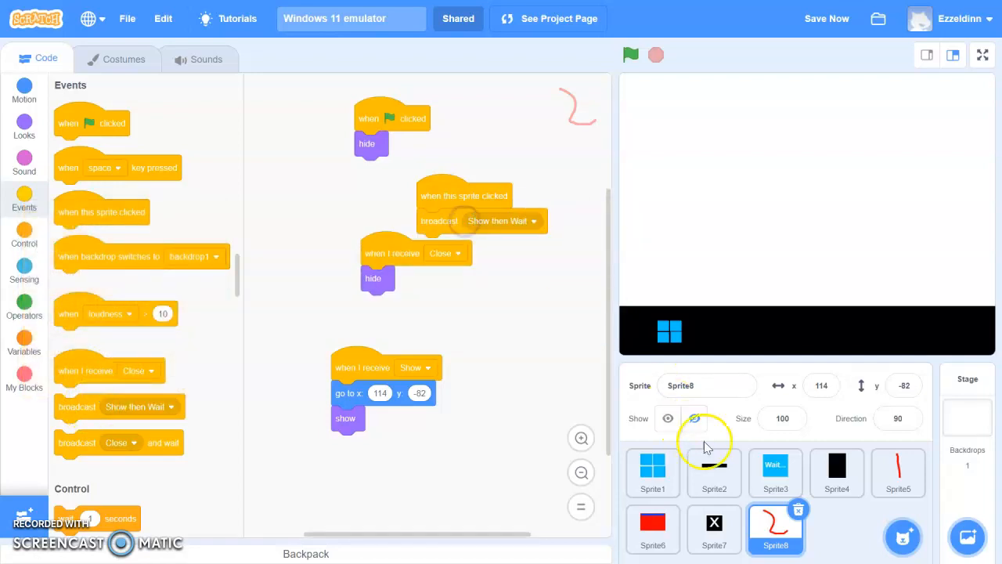
Step: Switch Sprite8's broadcast block to a new message named "Show to show Wait", after checking Sprite3's receiving script
{"action": "left_click", "coordinate": [774, 471]}
{"action": "left_click_drag", "start_coordinate": [505, 183], "coordinate": [477, 98]}
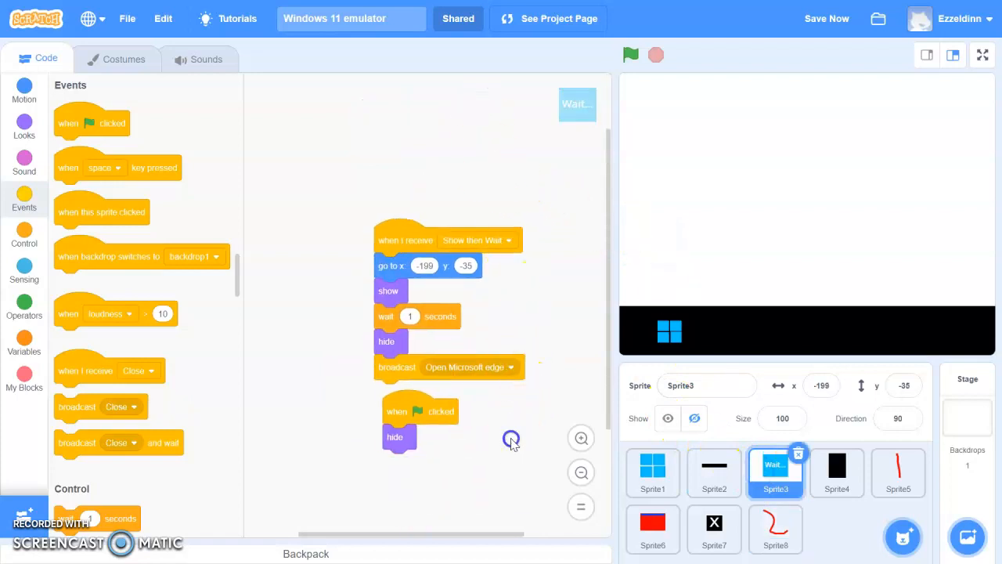
{"action": "left_click_drag", "start_coordinate": [512, 441], "coordinate": [499, 380]}
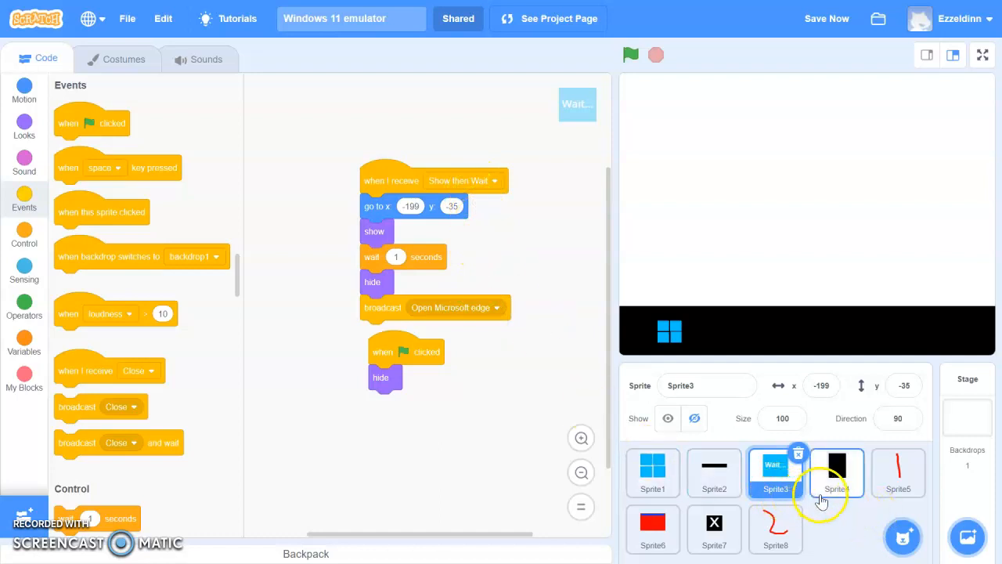
{"action": "left_click", "coordinate": [775, 524]}
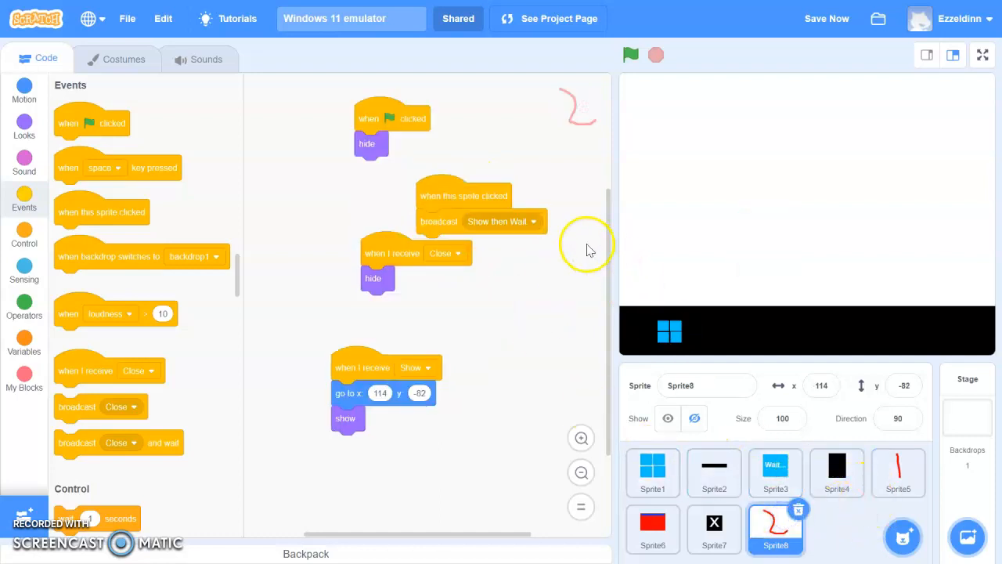
{"action": "left_click", "coordinate": [515, 220]}
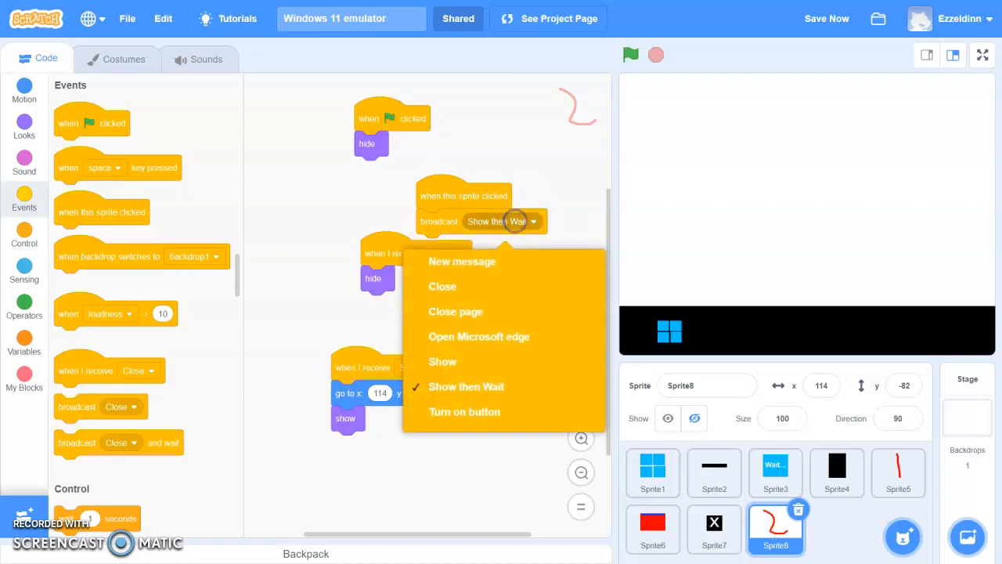
{"action": "left_click", "coordinate": [489, 261]}
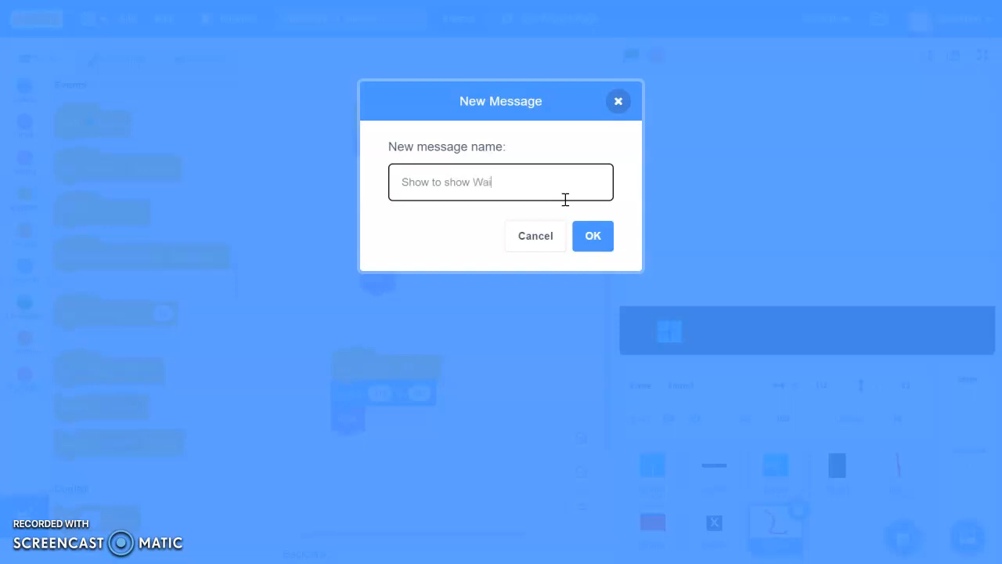
{"action": "left_click", "coordinate": [597, 240]}
{"action": "left_click_drag", "start_coordinate": [565, 306], "coordinate": [557, 365]}
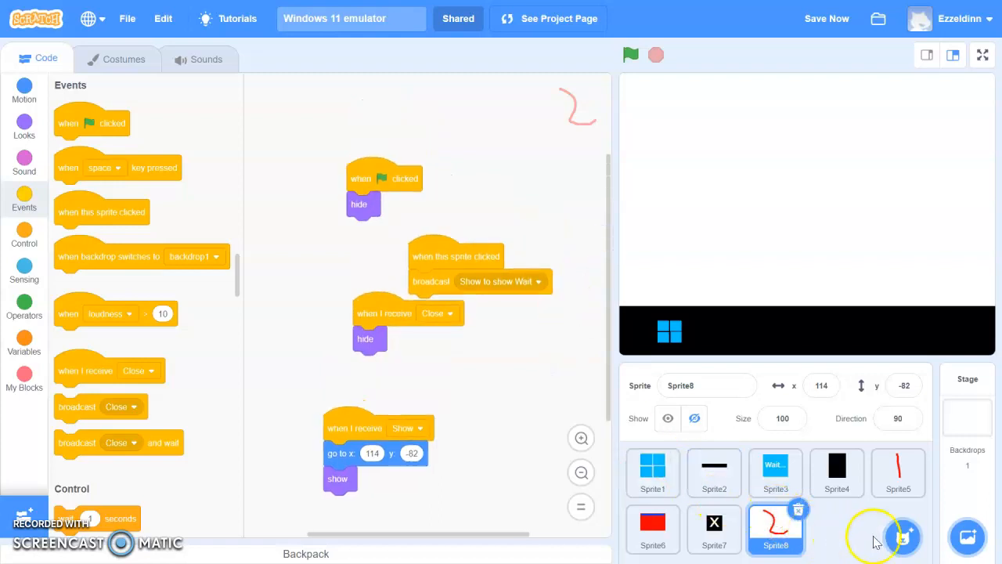
Step: Paint a new sprite containing a red rectangle without outline, about 211 by 167 in size
{"action": "mouse_move", "coordinate": [903, 537]}
{"action": "left_click", "coordinate": [903, 477]}
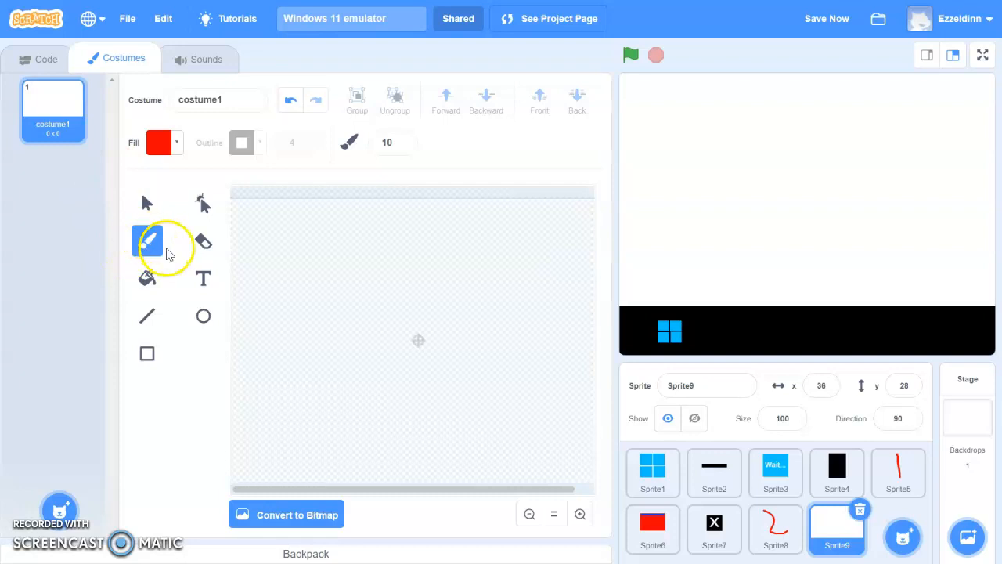
{"action": "left_click", "coordinate": [145, 357]}
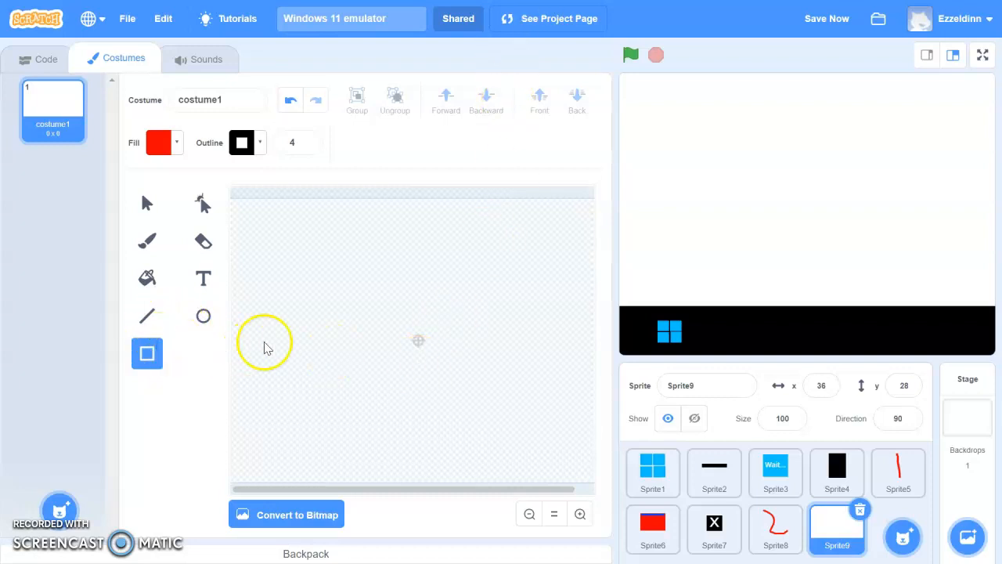
{"action": "left_click", "coordinate": [263, 142]}
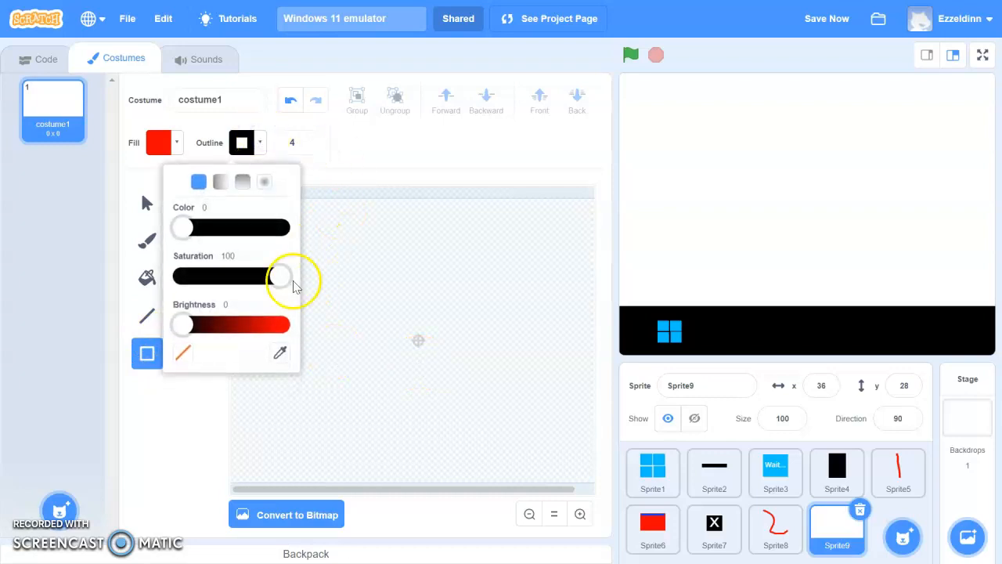
{"action": "left_click", "coordinate": [183, 359]}
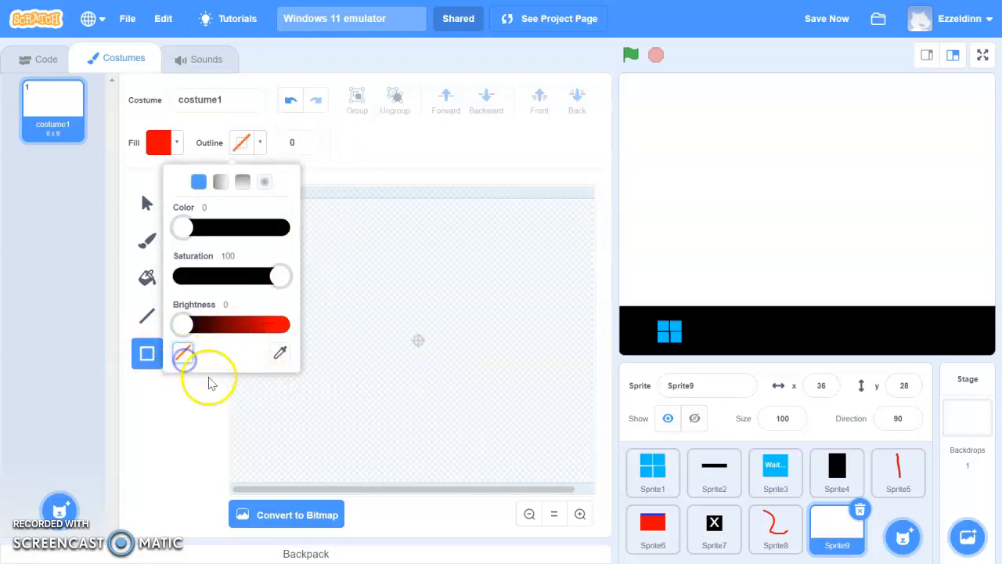
{"action": "left_click", "coordinate": [206, 388]}
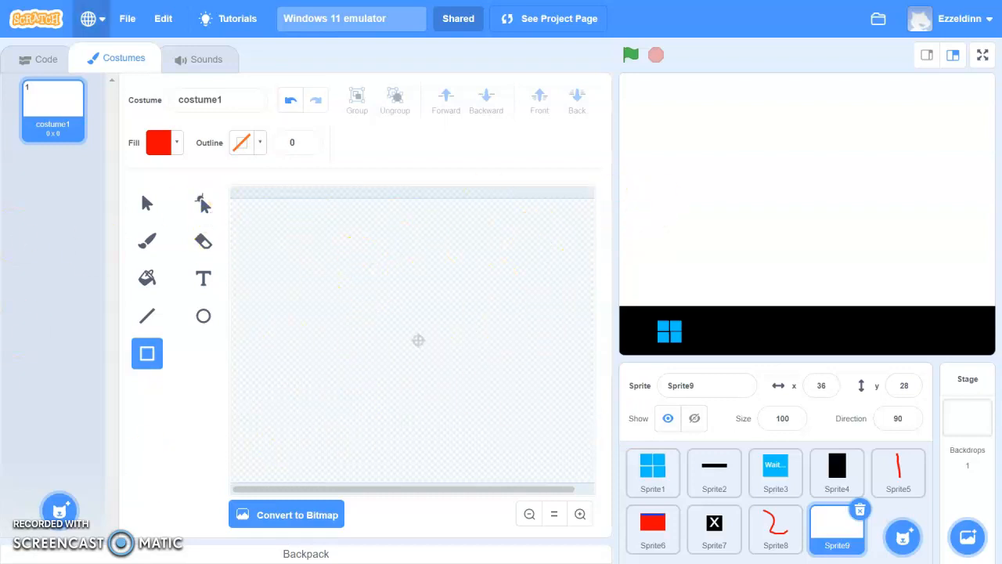
{"action": "mouse_move", "coordinate": [134, 8]}
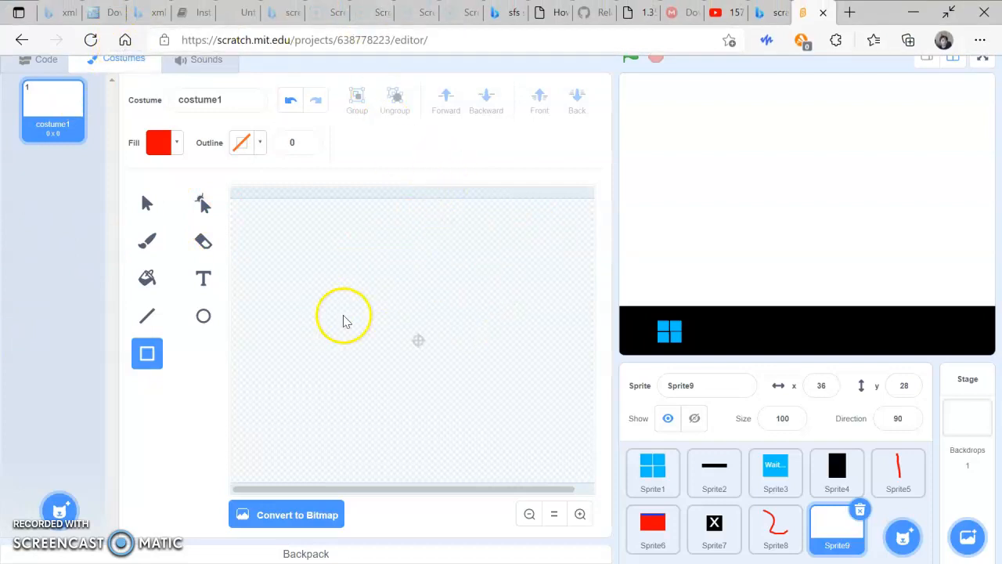
{"action": "left_click", "coordinate": [368, 305]}
{"action": "mouse_move", "coordinate": [318, 304]}
{"action": "left_mouse_down"}
{"action": "mouse_move", "coordinate": [436, 376]}
{"action": "mouse_move", "coordinate": [478, 385]}
{"action": "mouse_move", "coordinate": [484, 435]}
{"action": "left_mouse_up"}
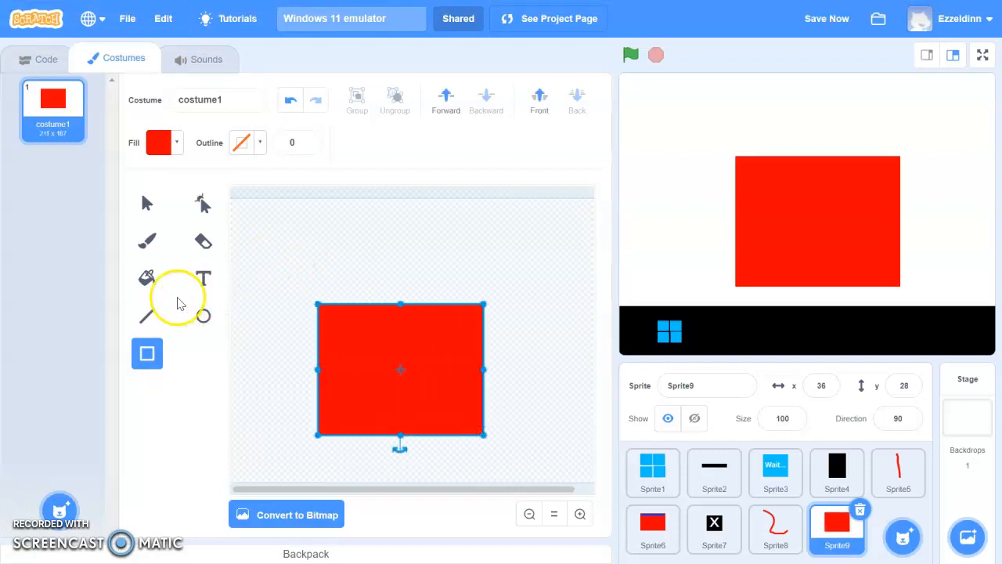
Step: Add the text "AMOGUS GAME" along the rectangle's upper edge in light red with saturation about 49
{"action": "left_click", "coordinate": [214, 291]}
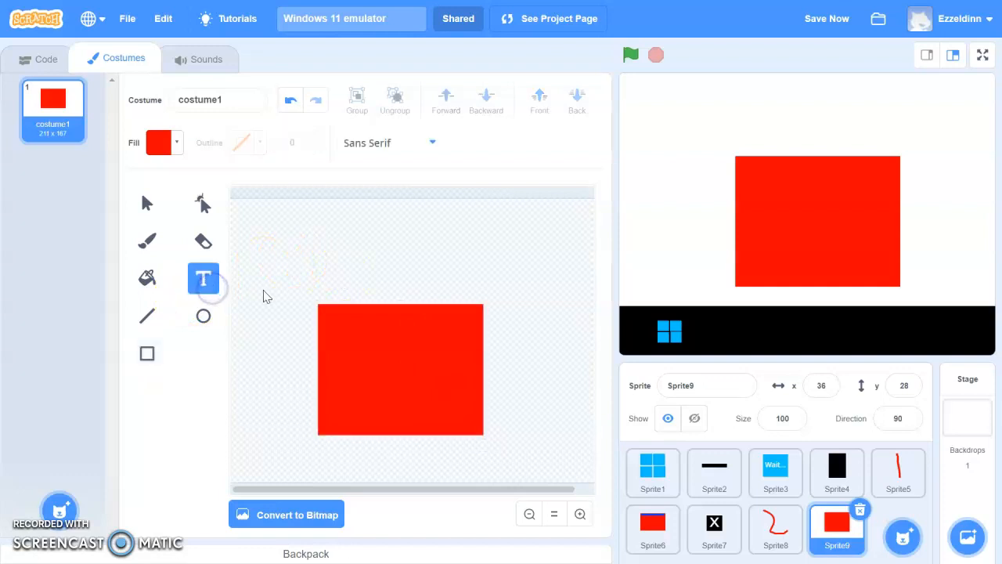
{"action": "left_click", "coordinate": [179, 149]}
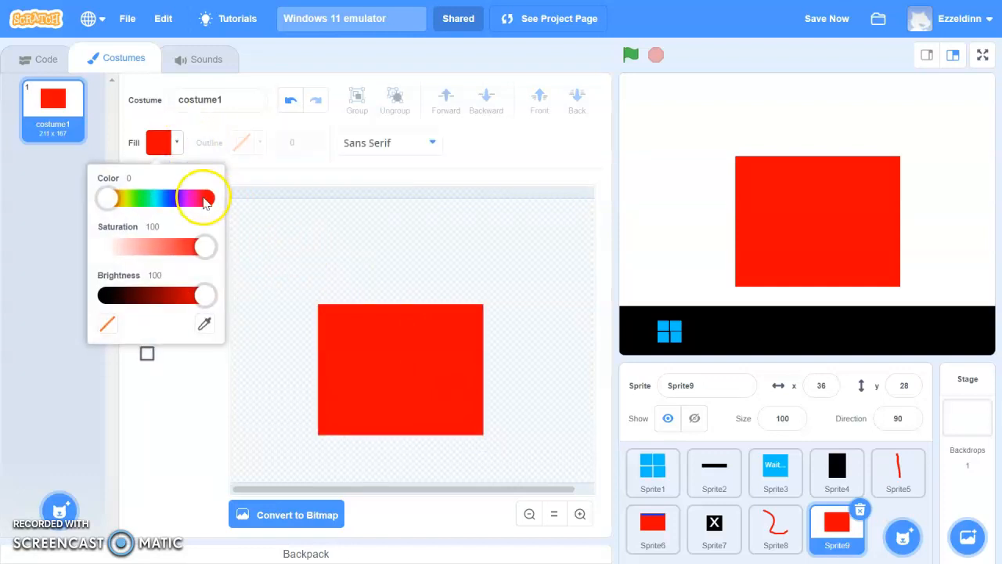
{"action": "left_click_drag", "start_coordinate": [206, 249], "coordinate": [152, 266]}
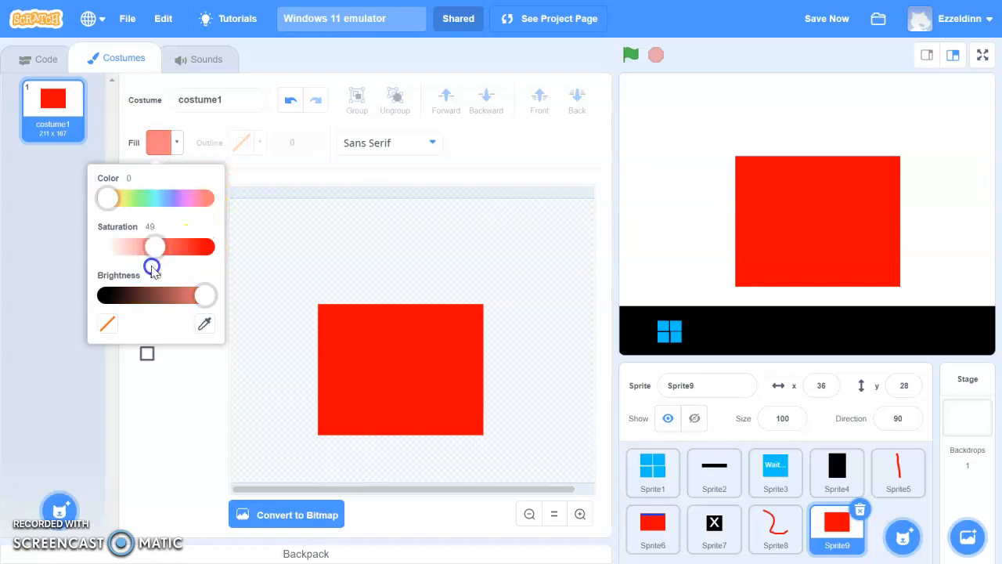
{"action": "left_click", "coordinate": [168, 404]}
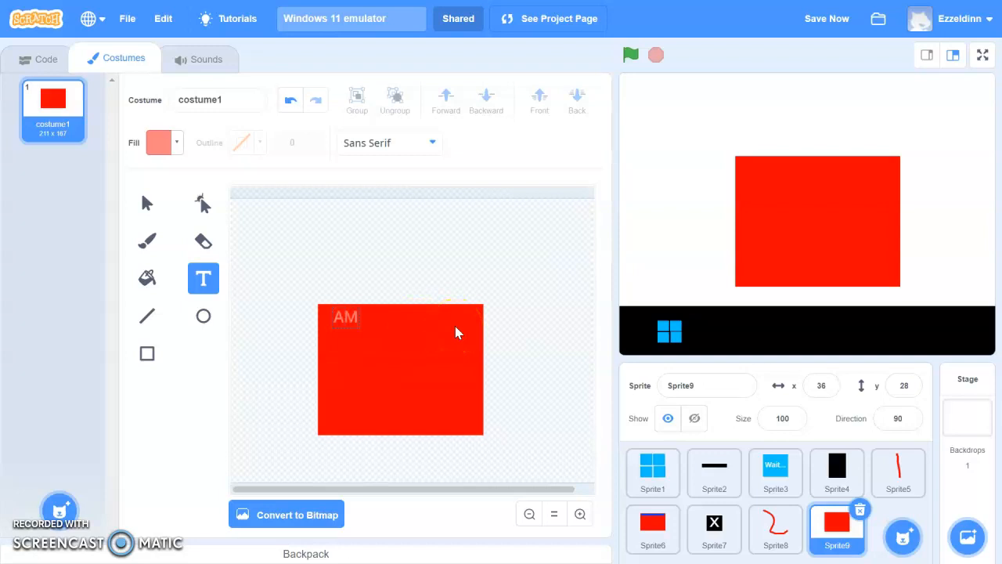
{"action": "type", "text": "OGUS"}
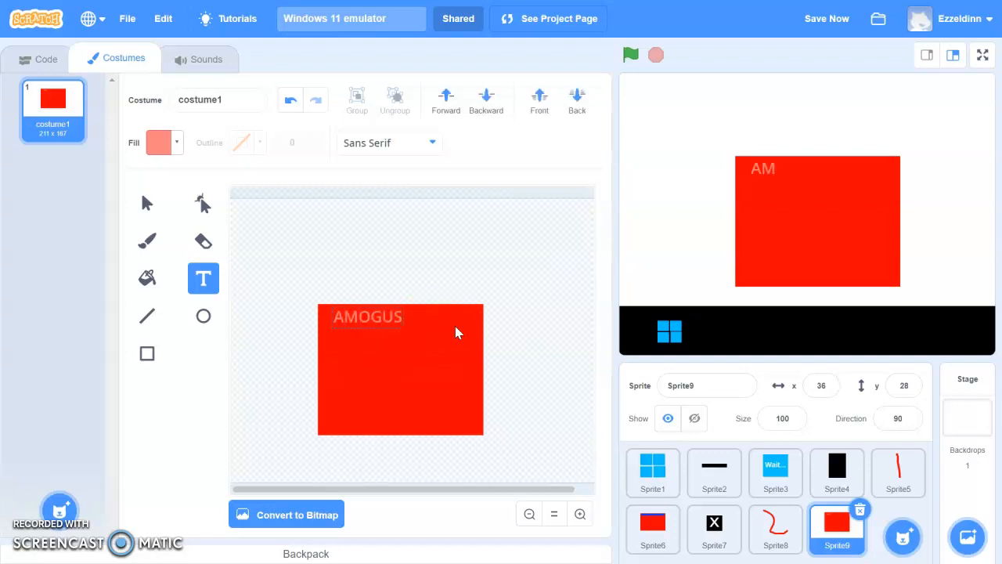
{"action": "type", "text": " GAME"}
{"action": "left_click", "coordinate": [504, 240]}
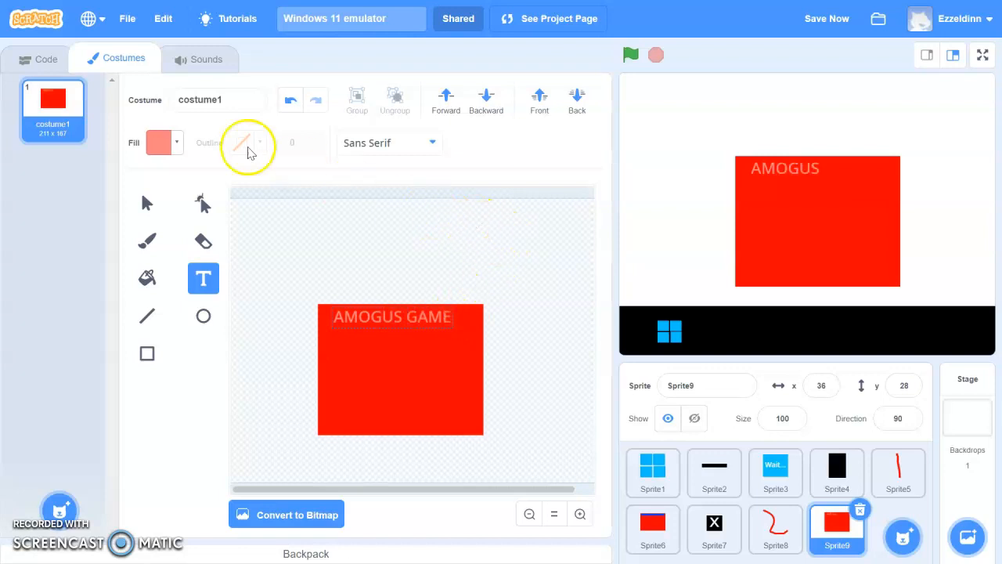
{"action": "left_click", "coordinate": [42, 69]}
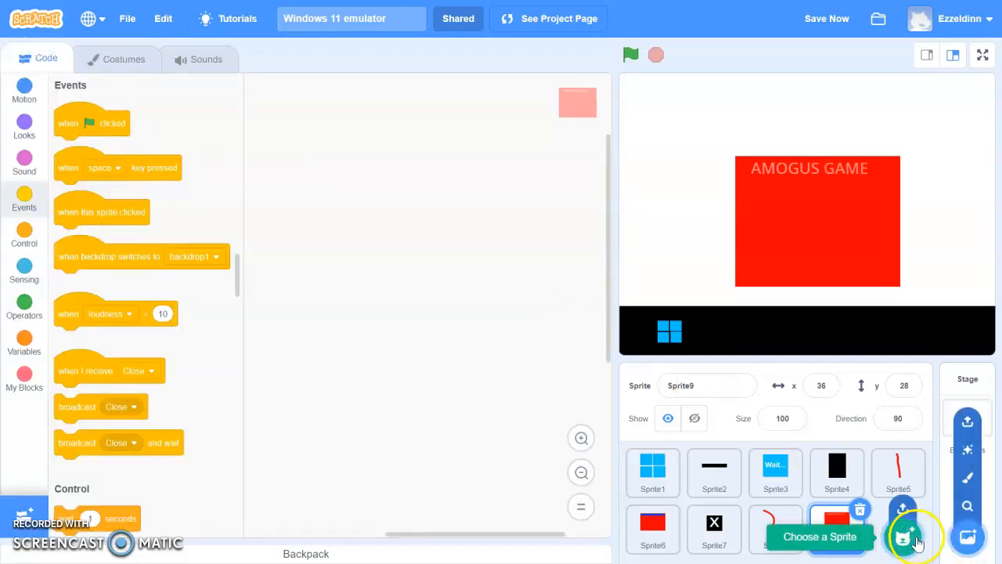
Step: Paint another new sprite containing a light red square without outline, about 24 by 24, centred on the canvas
{"action": "mouse_move", "coordinate": [909, 537]}
{"action": "left_click", "coordinate": [903, 477]}
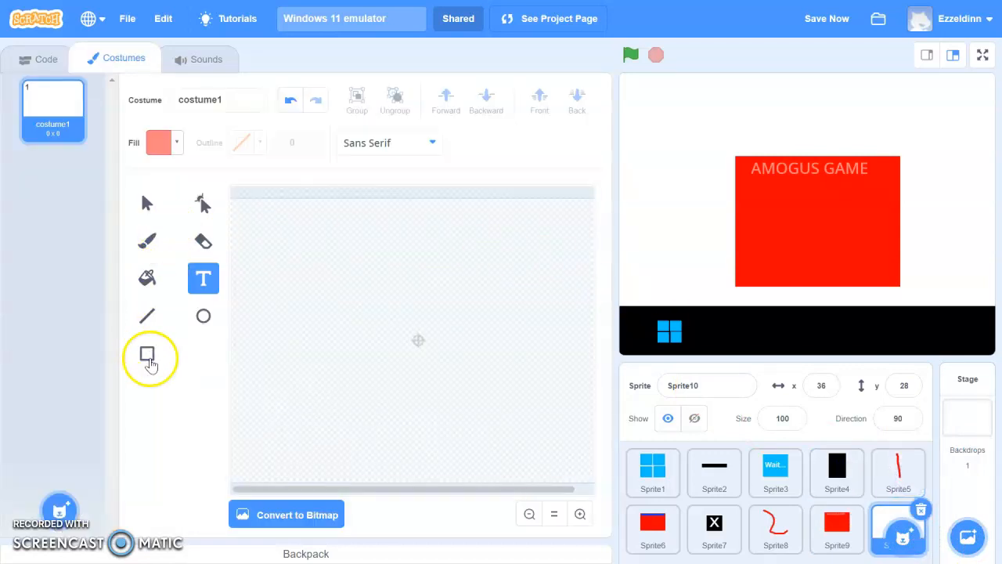
{"action": "left_click", "coordinate": [147, 353]}
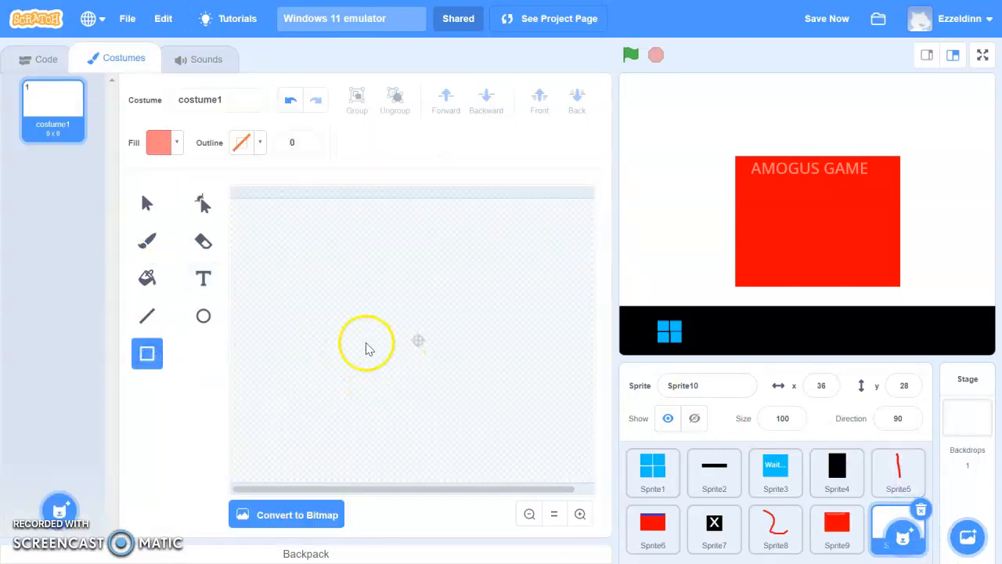
{"action": "mouse_move", "coordinate": [303, 314]}
{"action": "left_mouse_down"}
{"action": "mouse_move", "coordinate": [324, 332]}
{"action": "mouse_move", "coordinate": [419, 342]}
{"action": "left_mouse_up"}
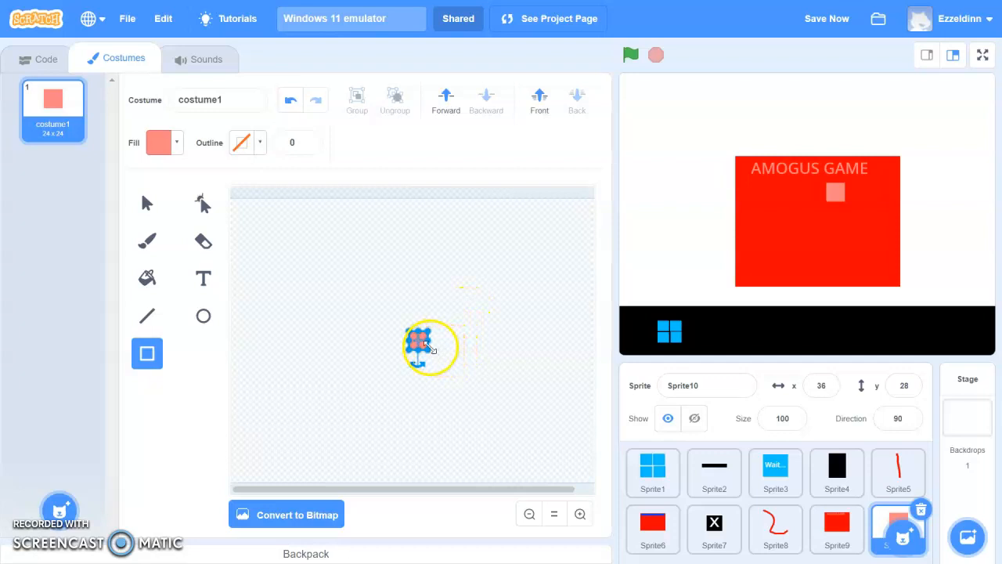
{"action": "left_click", "coordinate": [580, 515]}
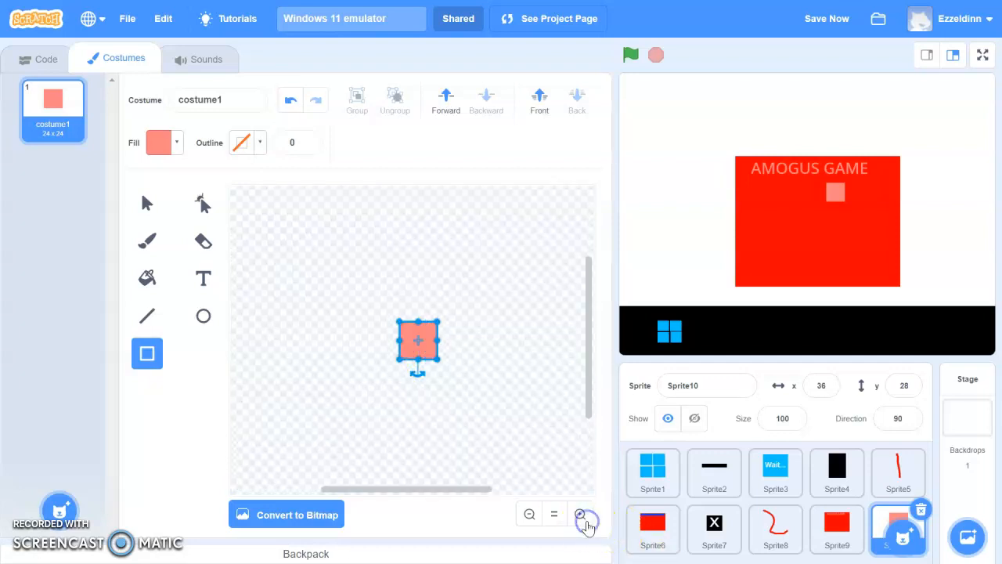
{"action": "left_click", "coordinate": [580, 514]}
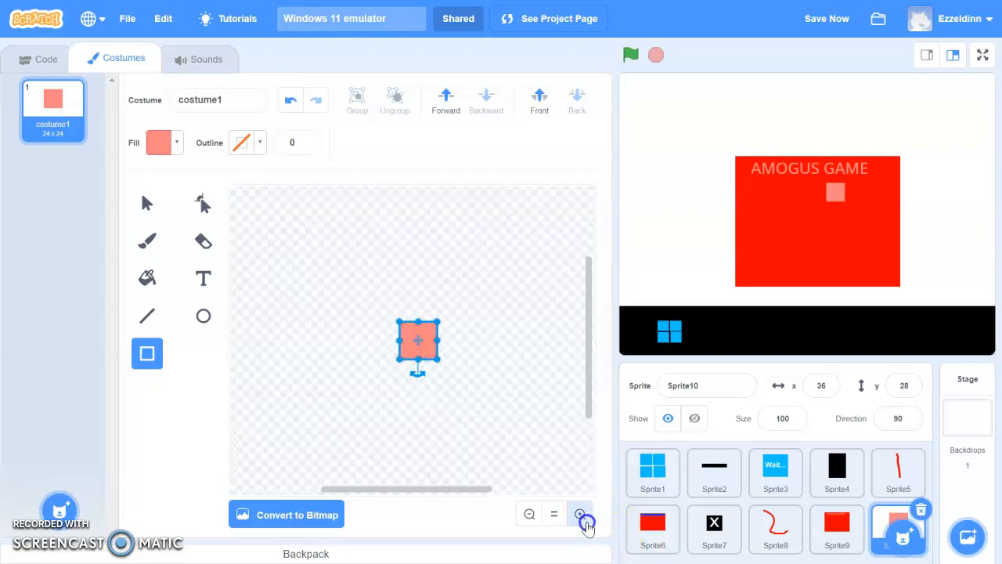
{"action": "left_click", "coordinate": [580, 514]}
{"action": "left_click", "coordinate": [585, 523]}
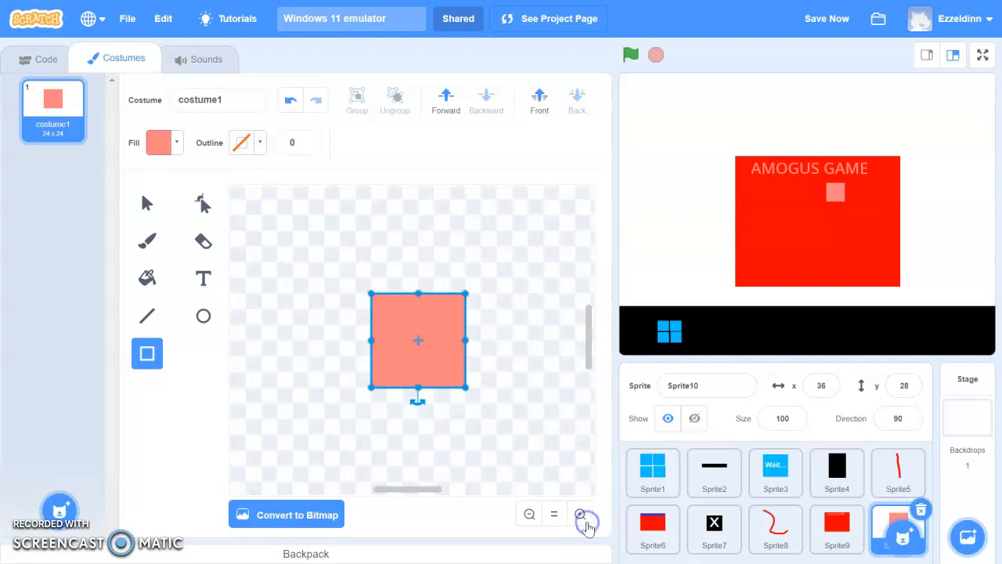
Step: Add the letter "X" as red text on the light red square
{"action": "left_click", "coordinate": [585, 523]}
{"action": "left_click", "coordinate": [585, 523]}
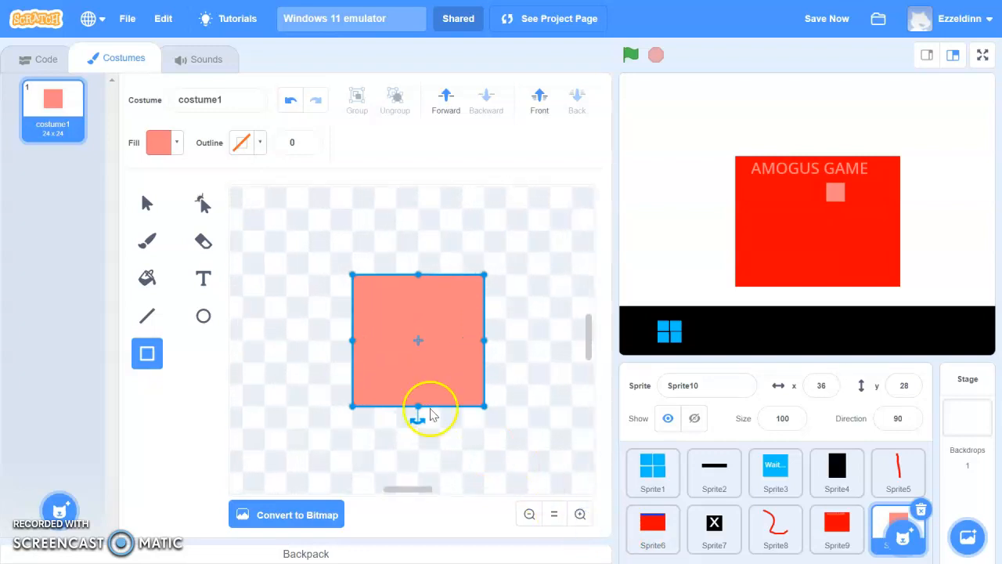
{"action": "left_click", "coordinate": [214, 289]}
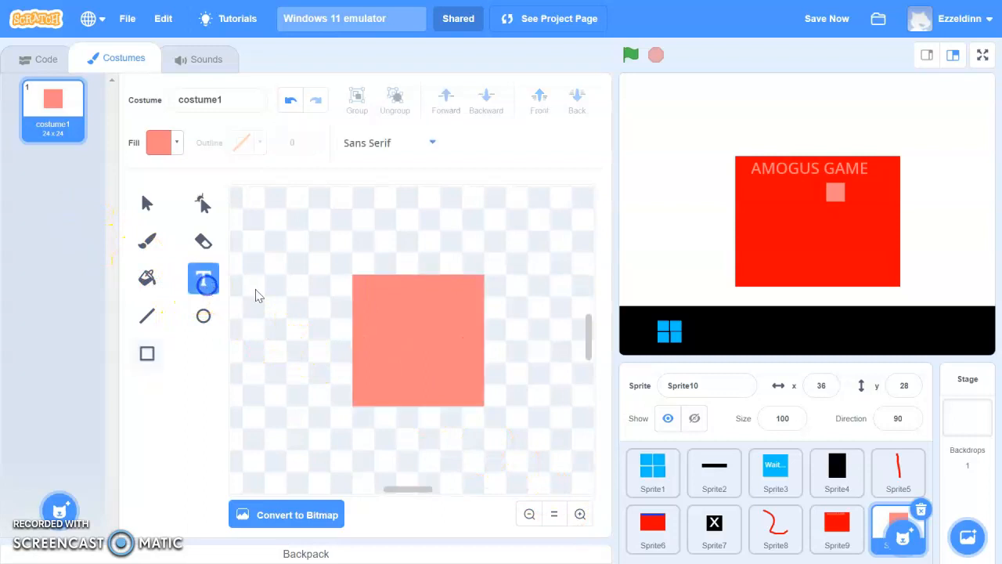
{"action": "left_click", "coordinate": [336, 211]}
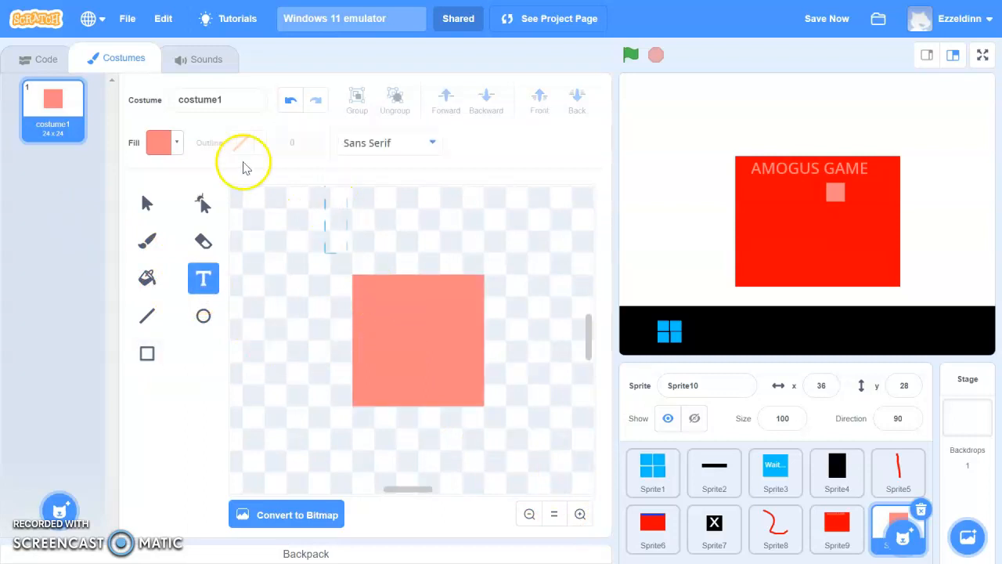
{"action": "left_click", "coordinate": [177, 155]}
{"action": "left_click_drag", "start_coordinate": [152, 246], "coordinate": [204, 247]}
{"action": "left_click", "coordinate": [326, 243]}
{"action": "left_click", "coordinate": [413, 350]}
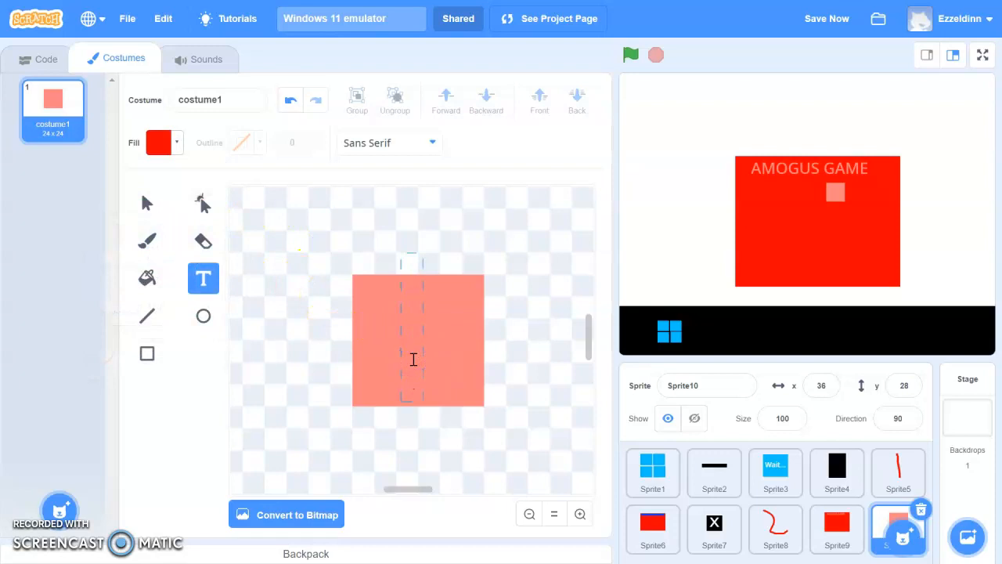
{"action": "type", "text": "X"}
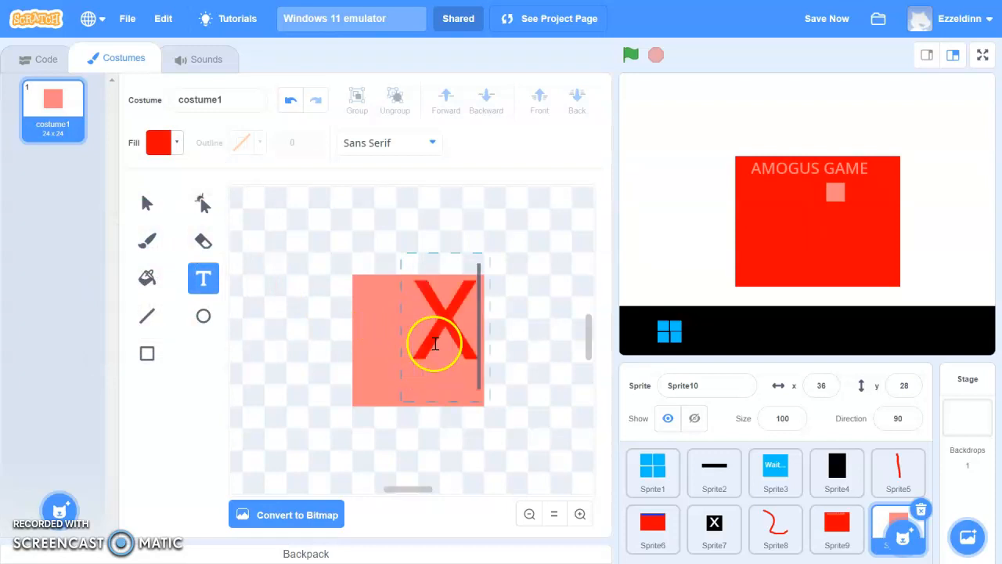
{"action": "left_click", "coordinate": [476, 290]}
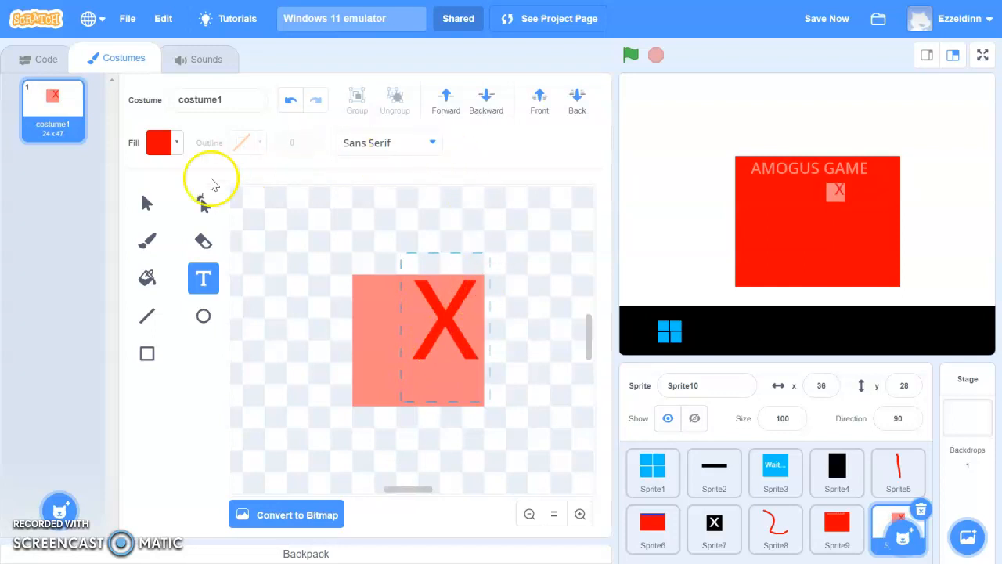
Step: Centre the X on its square and place the sprite in the AMOGUS GAME window's upper-right corner on the stage, at about x 98, y 69
{"action": "left_click", "coordinate": [149, 200]}
{"action": "left_click_drag", "start_coordinate": [462, 288], "coordinate": [456, 342]}
{"action": "left_click", "coordinate": [486, 240]}
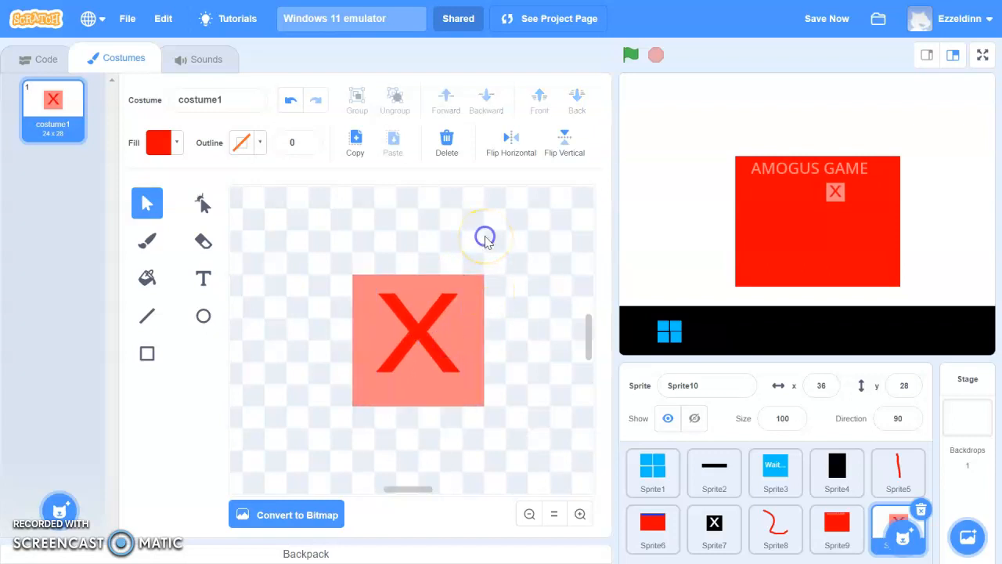
{"action": "left_click", "coordinate": [57, 58]}
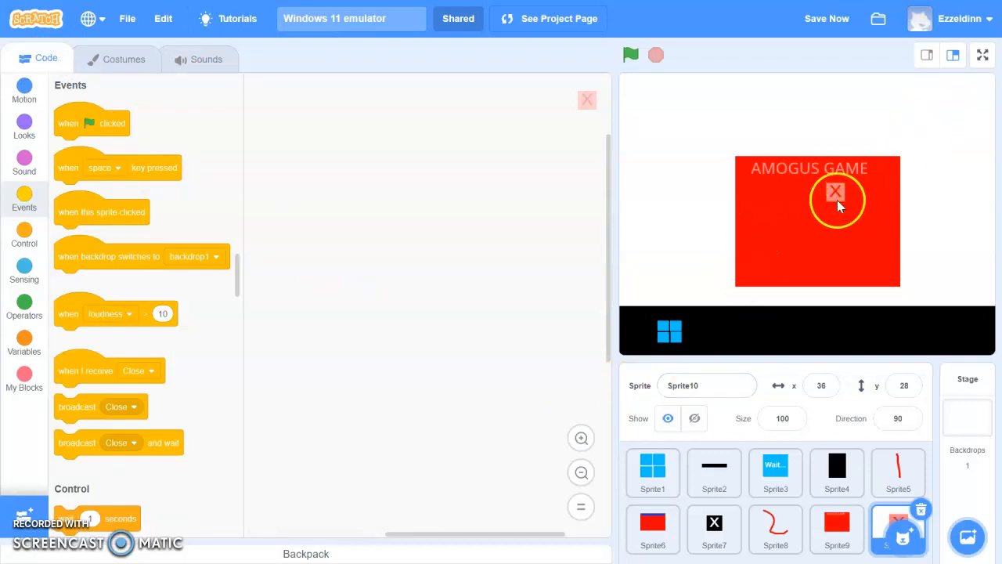
{"action": "left_click_drag", "start_coordinate": [878, 166], "coordinate": [879, 166]}
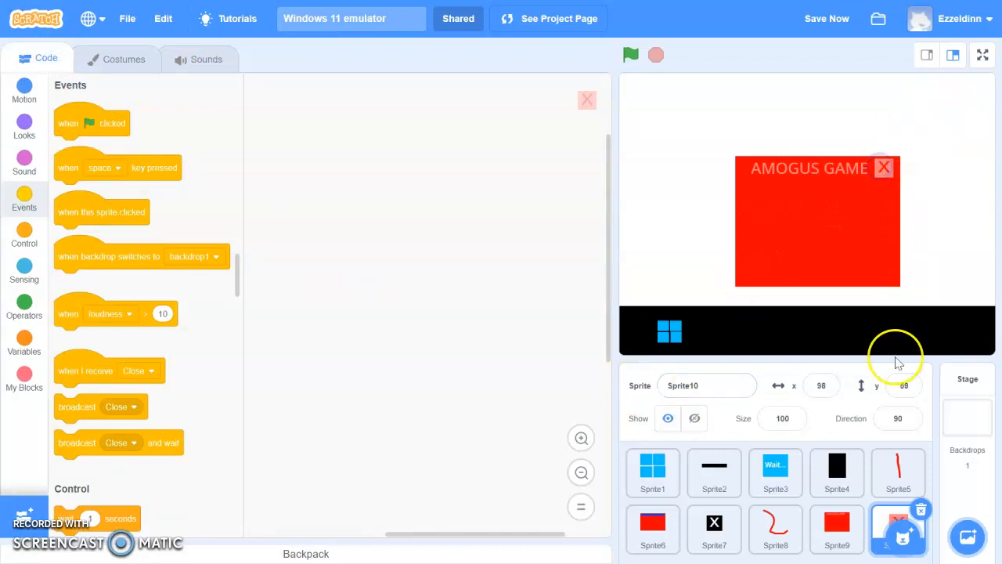
Step: Add a "when I receive" block for the message "Show to show Wait" to Sprite9's code
{"action": "left_click", "coordinate": [831, 529]}
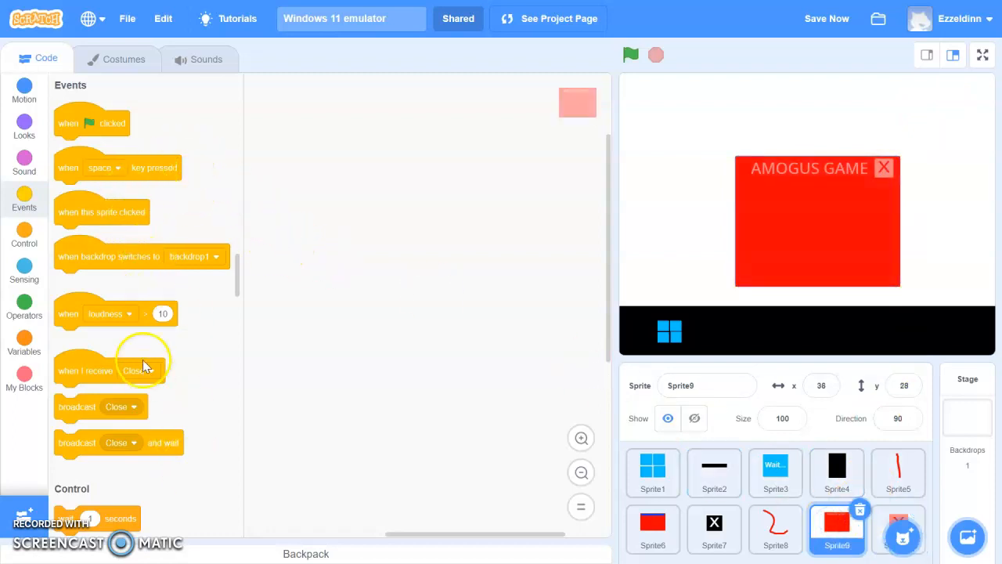
{"action": "left_click_drag", "start_coordinate": [112, 365], "coordinate": [465, 278]}
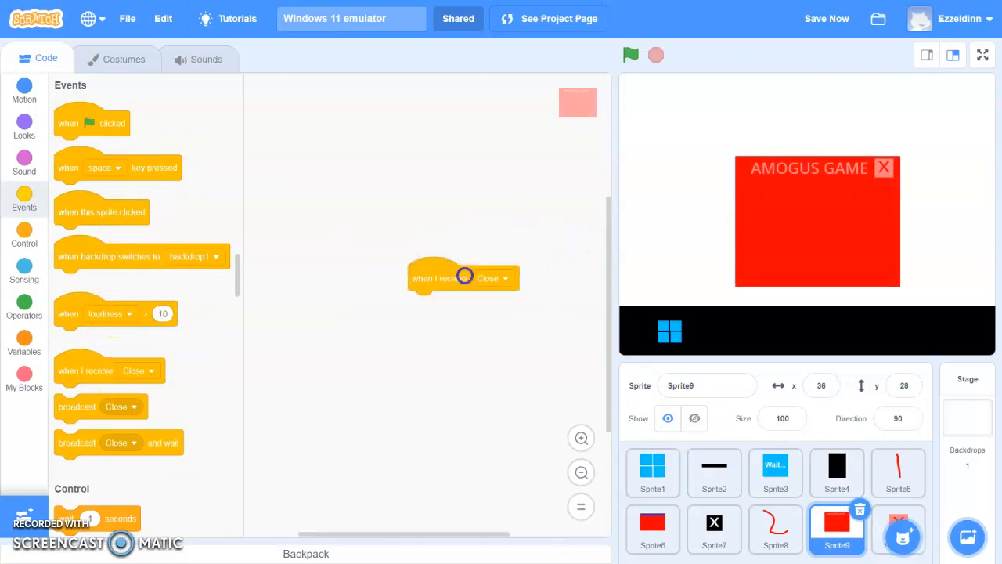
{"action": "left_click", "coordinate": [502, 279]}
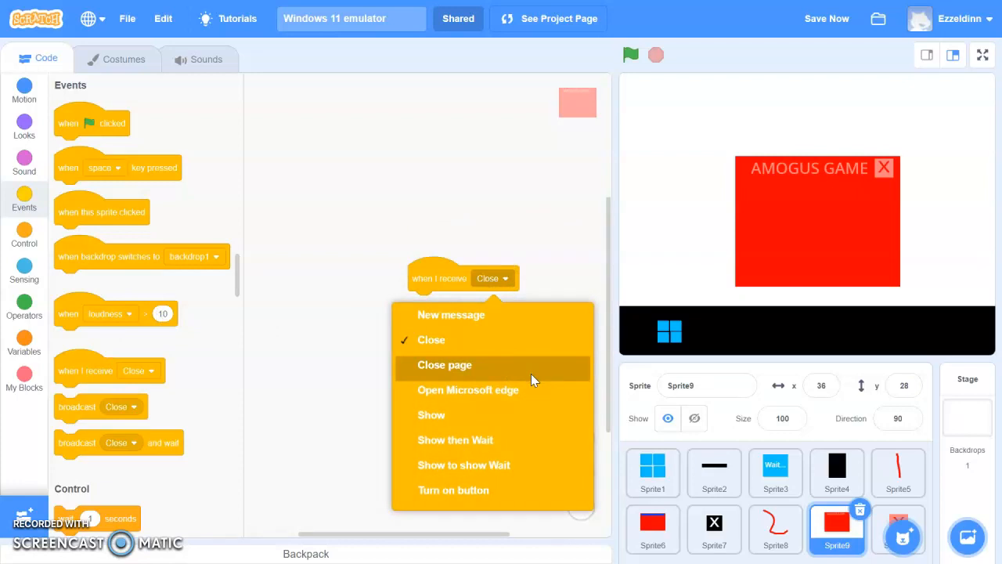
{"action": "left_click", "coordinate": [496, 479]}
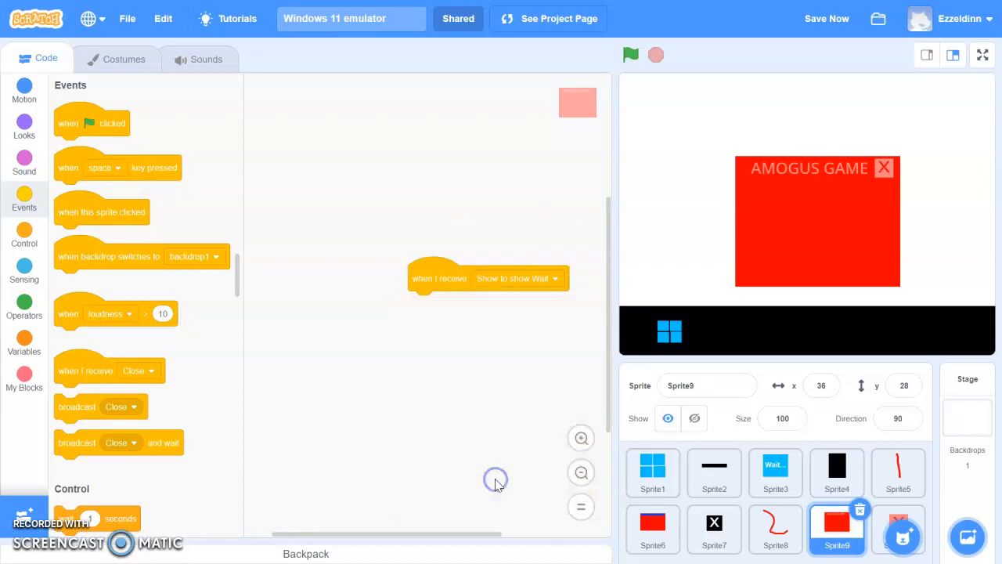
{"action": "left_click", "coordinate": [21, 126]}
{"action": "left_click", "coordinate": [21, 89]}
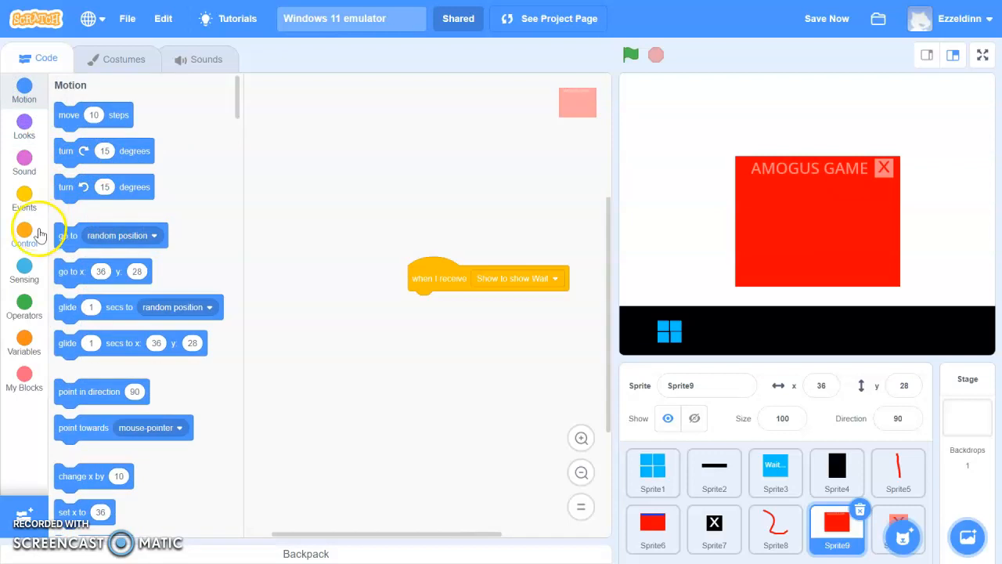
{"action": "left_click", "coordinate": [24, 341]}
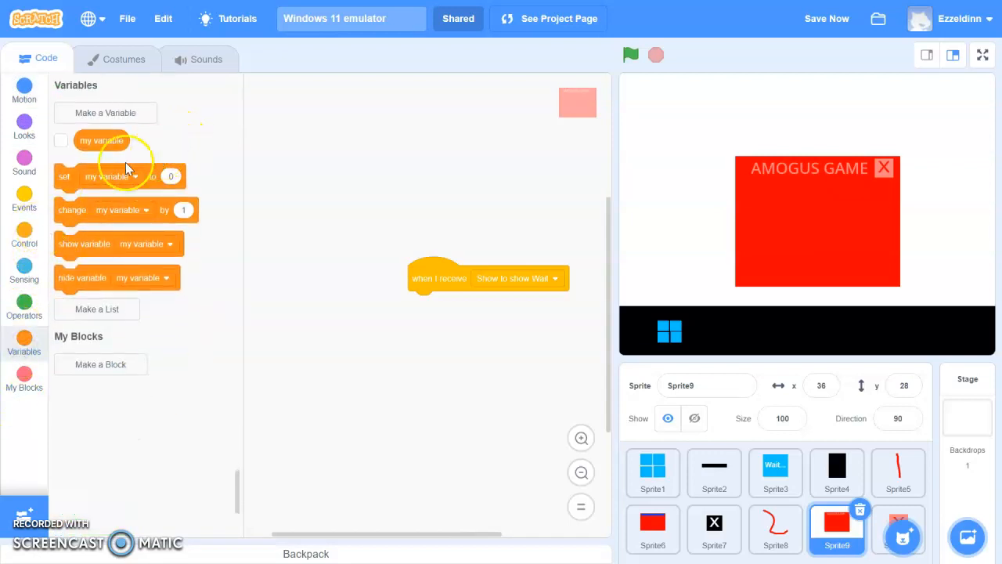
{"action": "left_click", "coordinate": [23, 269]}
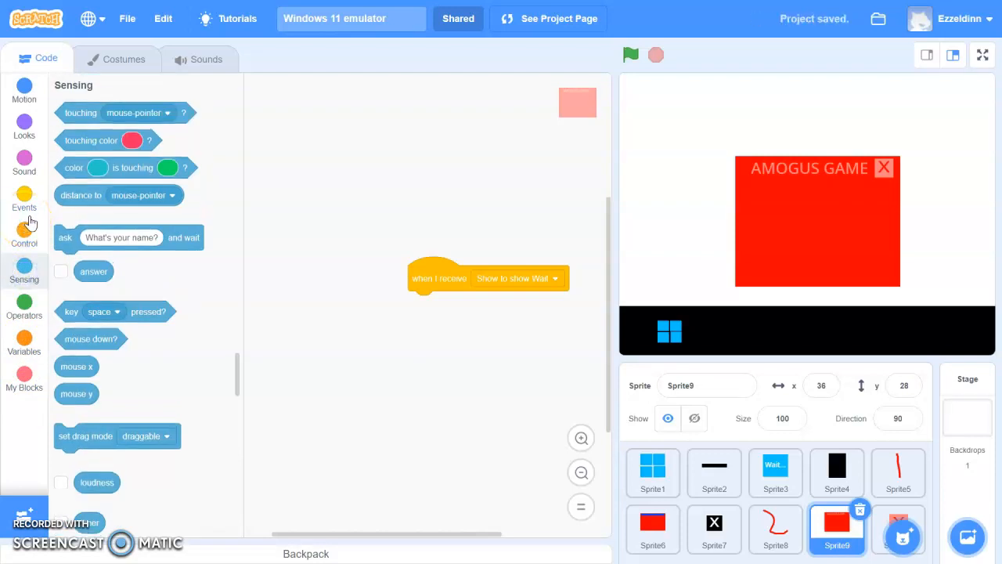
{"action": "left_click", "coordinate": [26, 205]}
{"action": "left_click", "coordinate": [24, 232]}
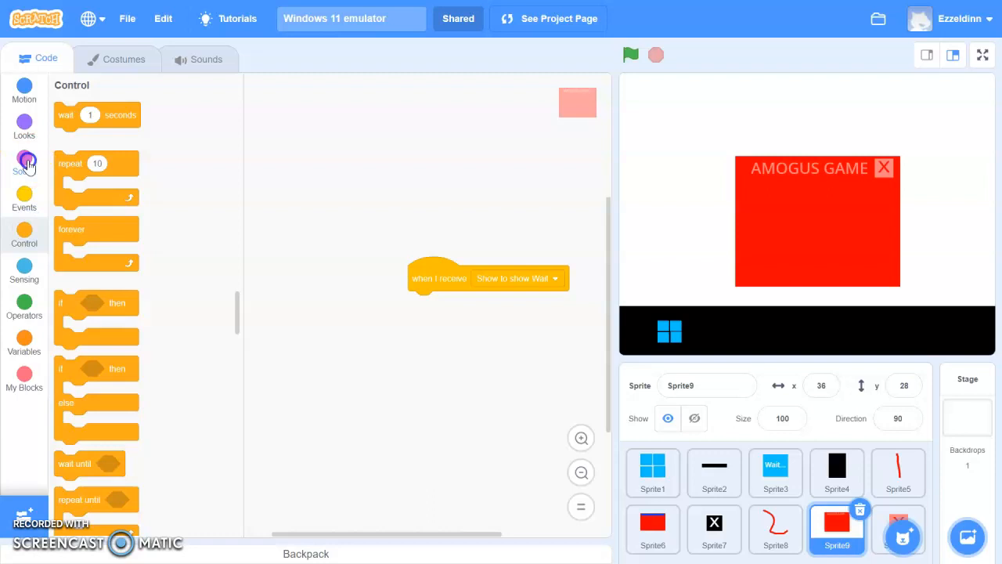
{"action": "left_click", "coordinate": [25, 163]}
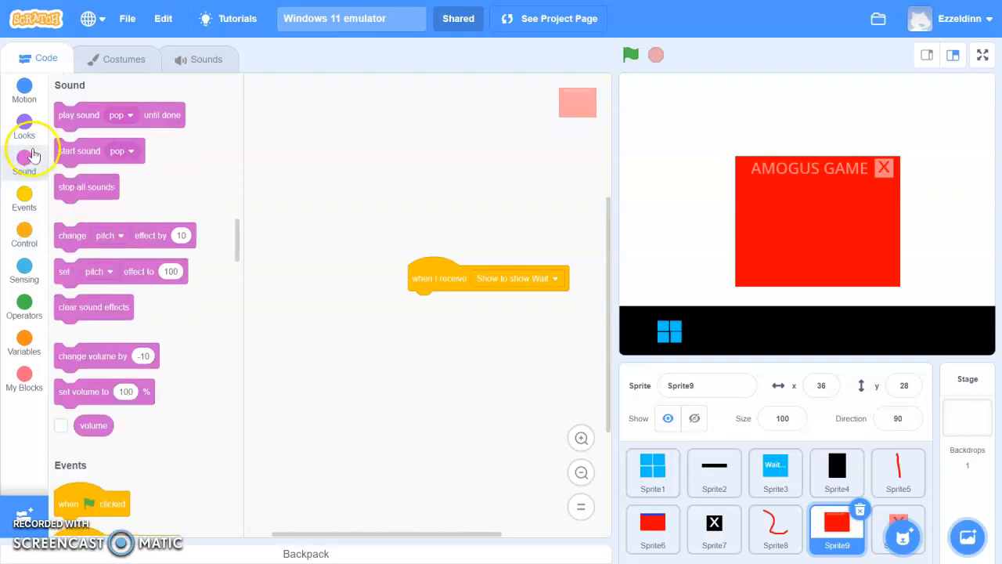
Step: Copy Sprite9's costume artwork and paste it into a newly painted second costume
{"action": "left_click", "coordinate": [145, 61]}
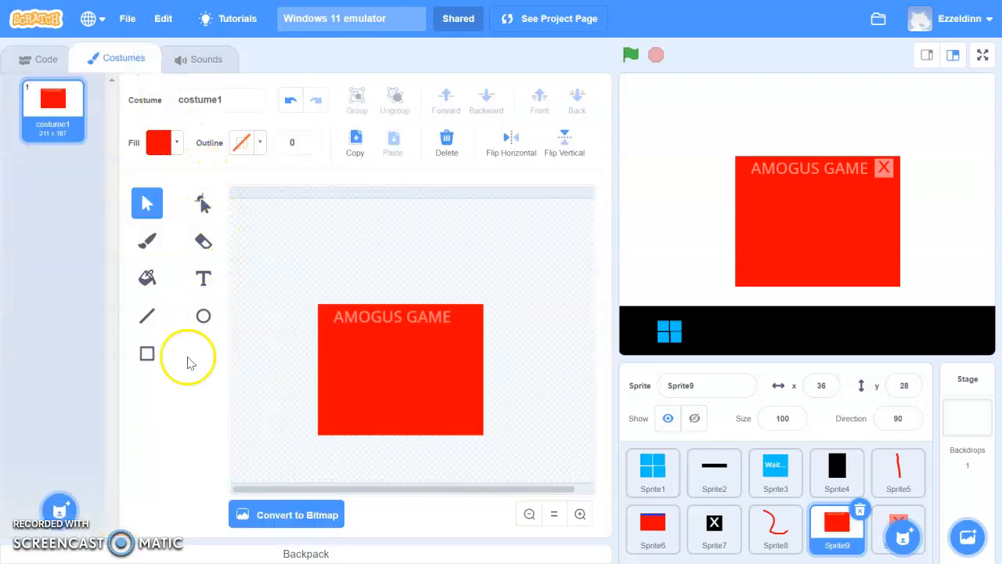
{"action": "left_click", "coordinate": [354, 142]}
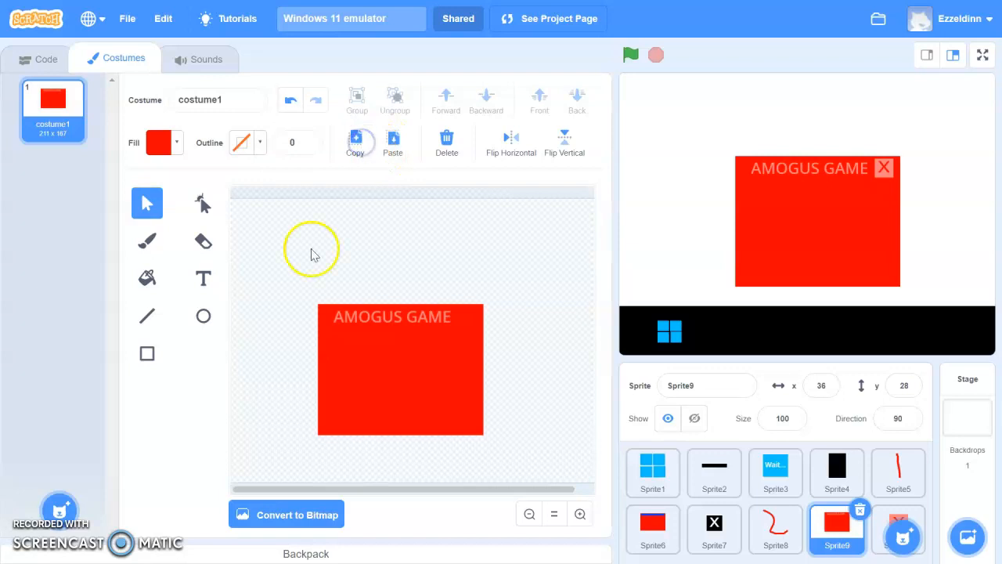
{"action": "mouse_move", "coordinate": [70, 517]}
{"action": "left_click", "coordinate": [60, 450]}
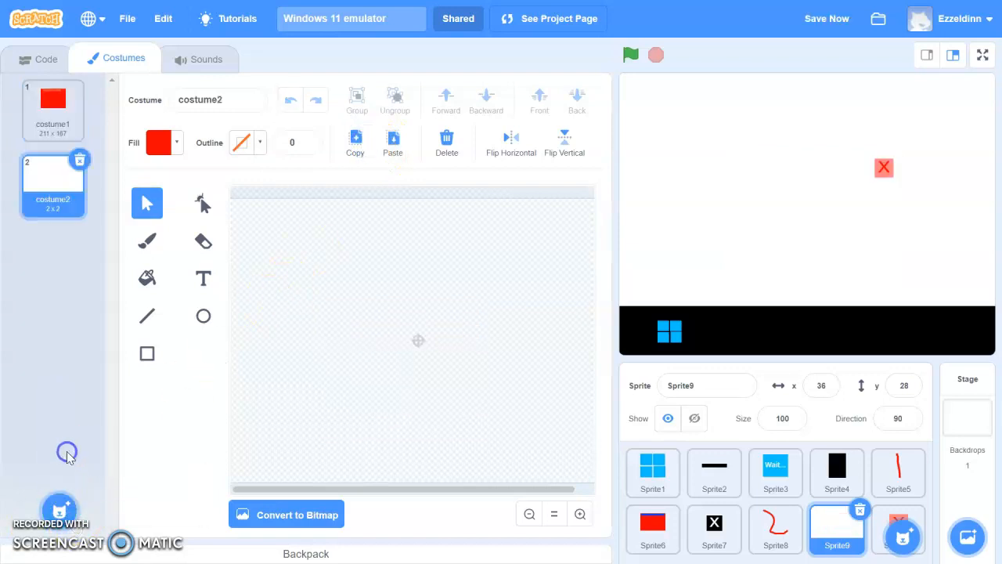
{"action": "left_click", "coordinate": [393, 142]}
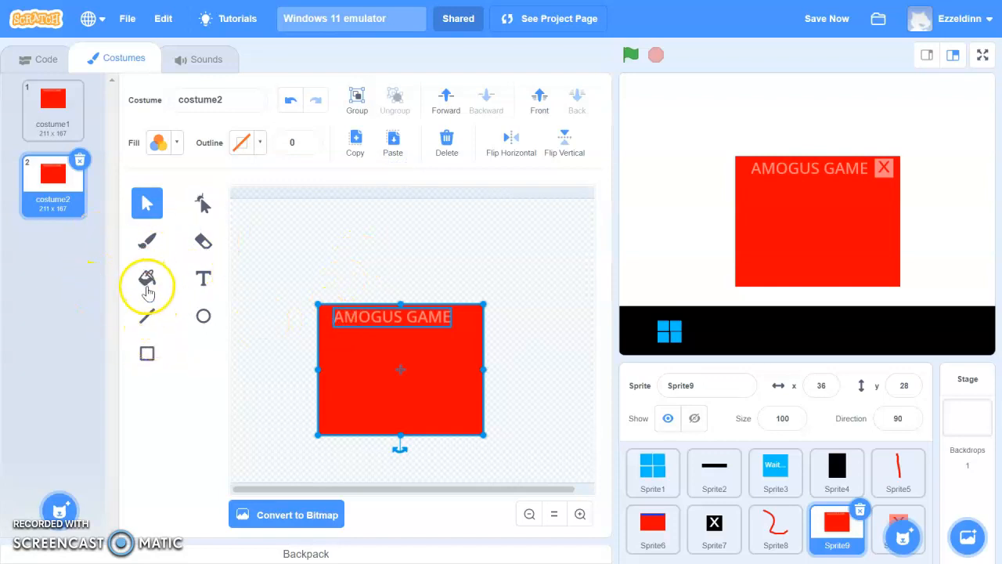
Step: Add the purple text "BETA" inside costume2's red rectangle, and return to costume1 and Sprite9's code
{"action": "left_click", "coordinate": [203, 278]}
{"action": "left_click", "coordinate": [355, 384]}
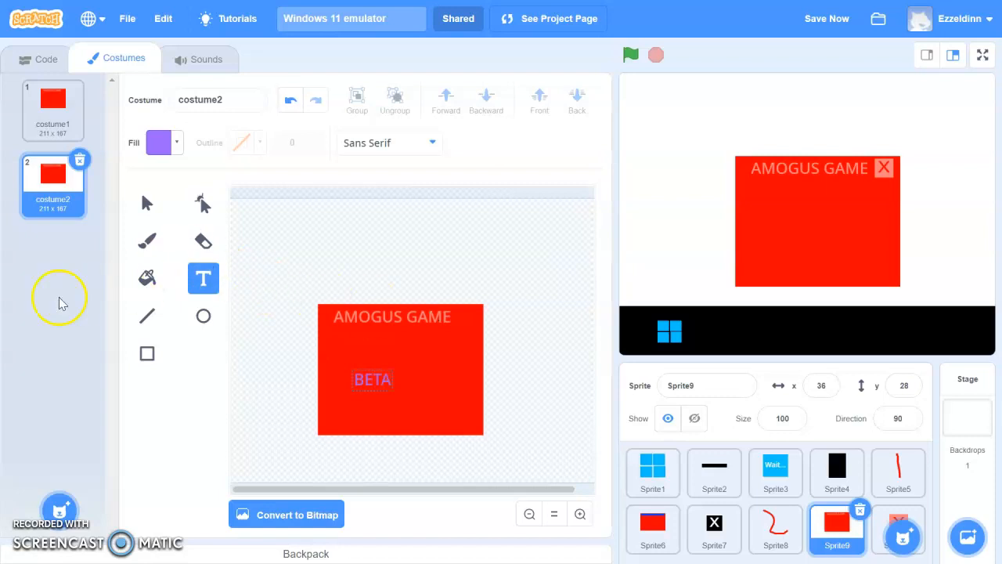
{"action": "left_click", "coordinate": [31, 379]}
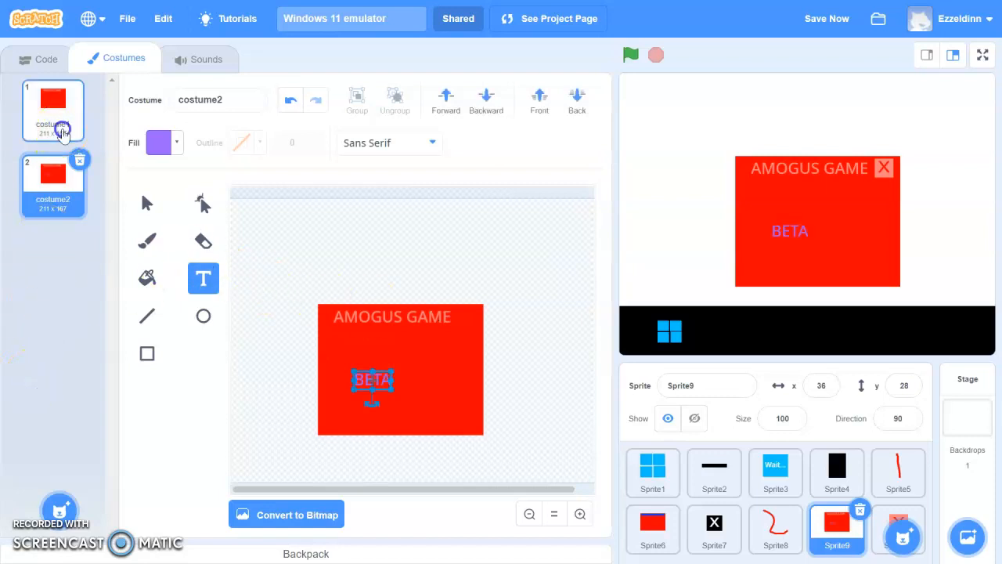
{"action": "left_click", "coordinate": [61, 126]}
{"action": "left_click", "coordinate": [23, 61]}
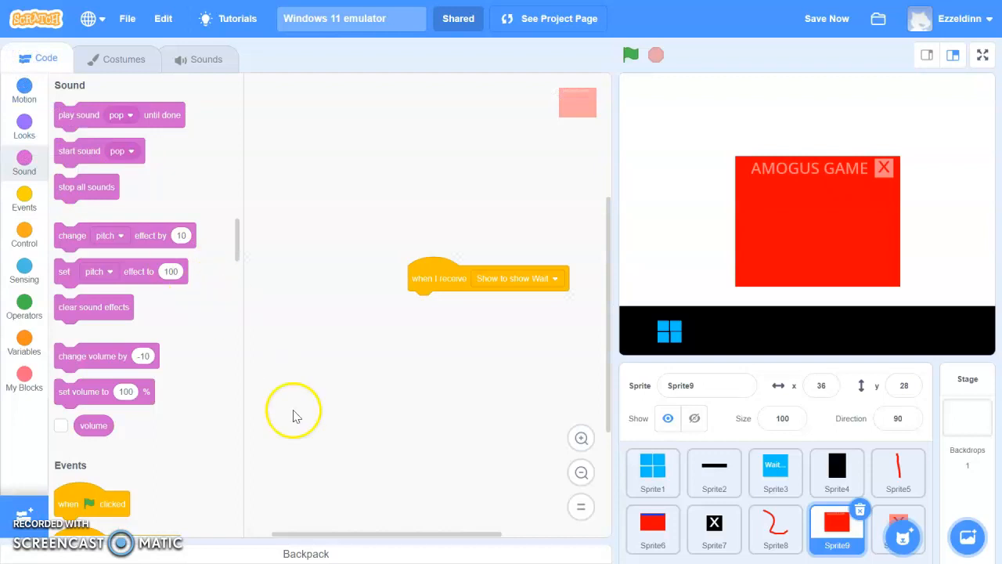
Step: Attach a hide block beneath Sprite9's "Show to show Wait" receiver, after checking Sprite8's scripts
{"action": "scroll", "coordinate": [202, 282], "scroll_direction": "down", "scroll_amount": 5}
{"action": "scroll", "coordinate": [202, 278], "scroll_direction": "down", "scroll_amount": 15}
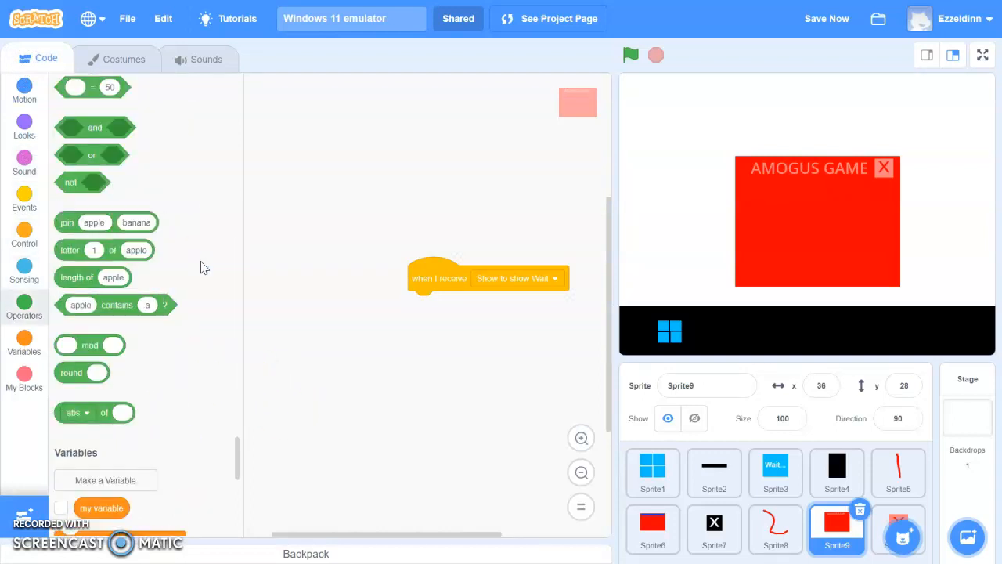
{"action": "left_click", "coordinate": [780, 530]}
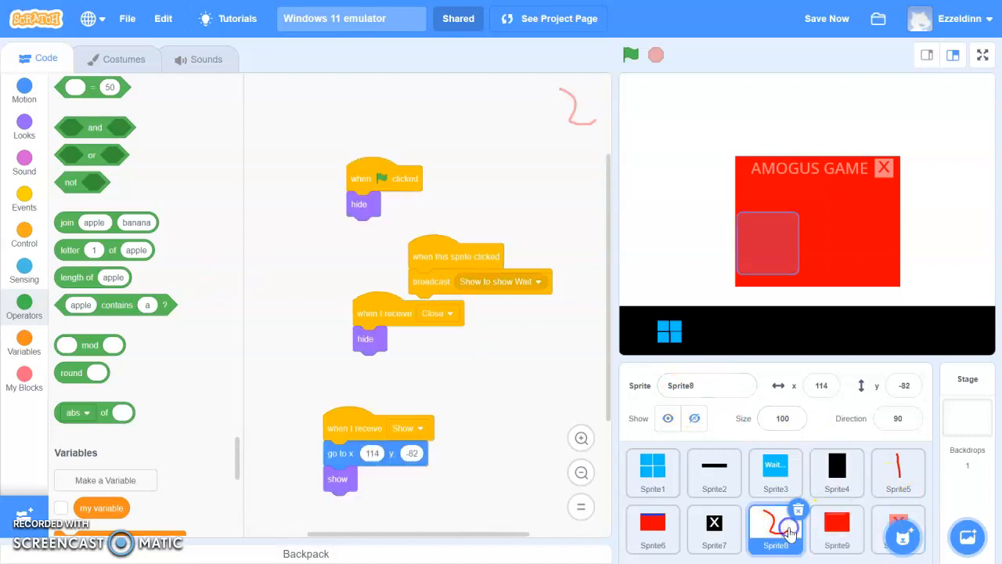
{"action": "left_click", "coordinate": [858, 523]}
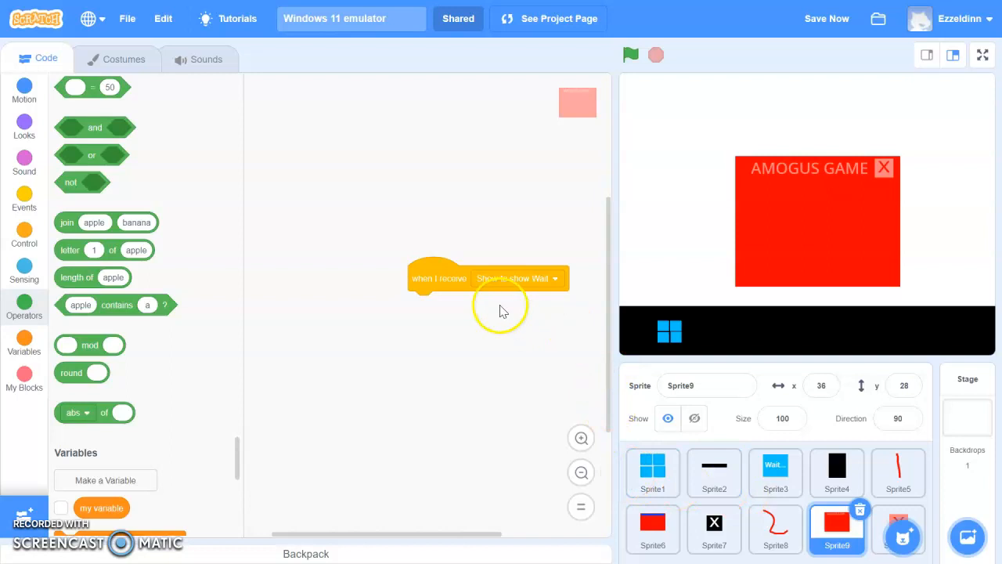
{"action": "left_click", "coordinate": [22, 267]}
{"action": "left_click", "coordinate": [23, 227]}
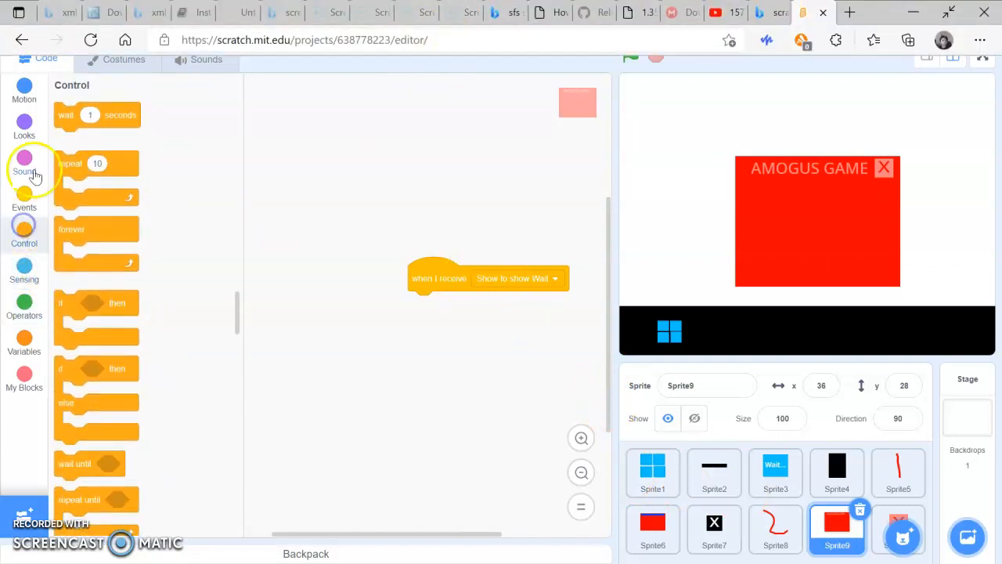
{"action": "left_click", "coordinate": [27, 135]}
{"action": "scroll", "coordinate": [125, 224], "scroll_direction": "down", "scroll_amount": 3}
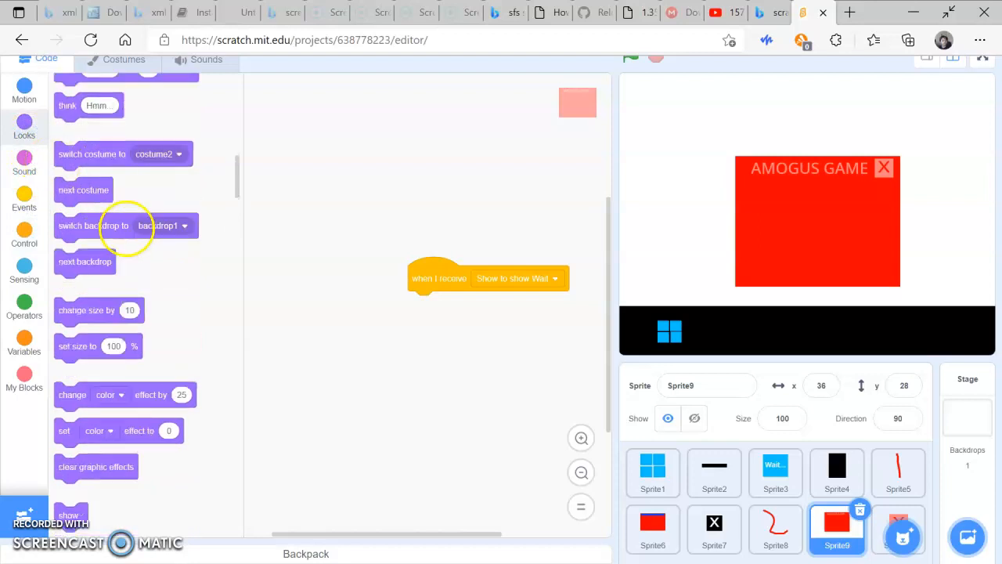
{"action": "left_click_drag", "start_coordinate": [79, 441], "coordinate": [427, 327]}
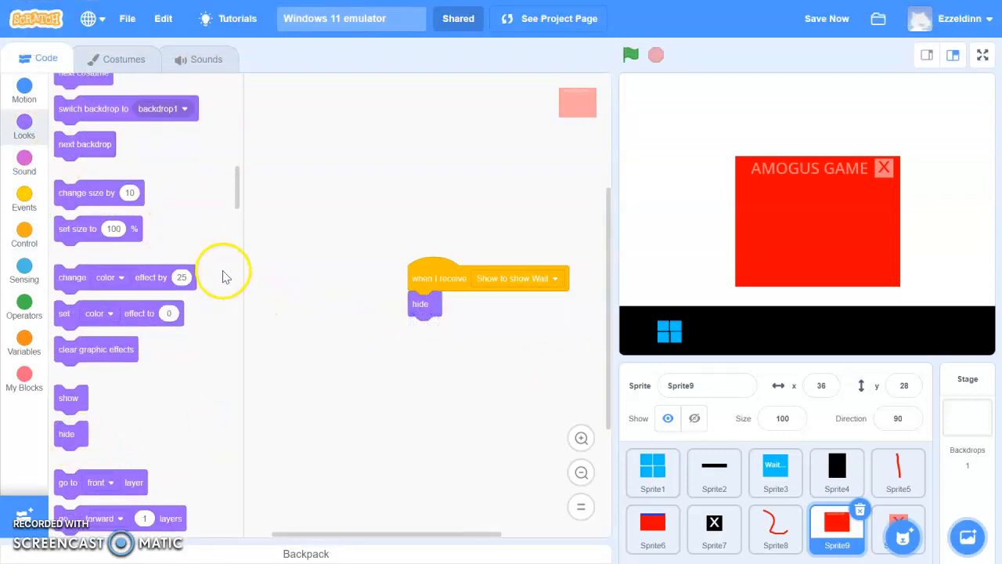
{"action": "left_click", "coordinate": [36, 195]}
{"action": "left_click", "coordinate": [33, 163]}
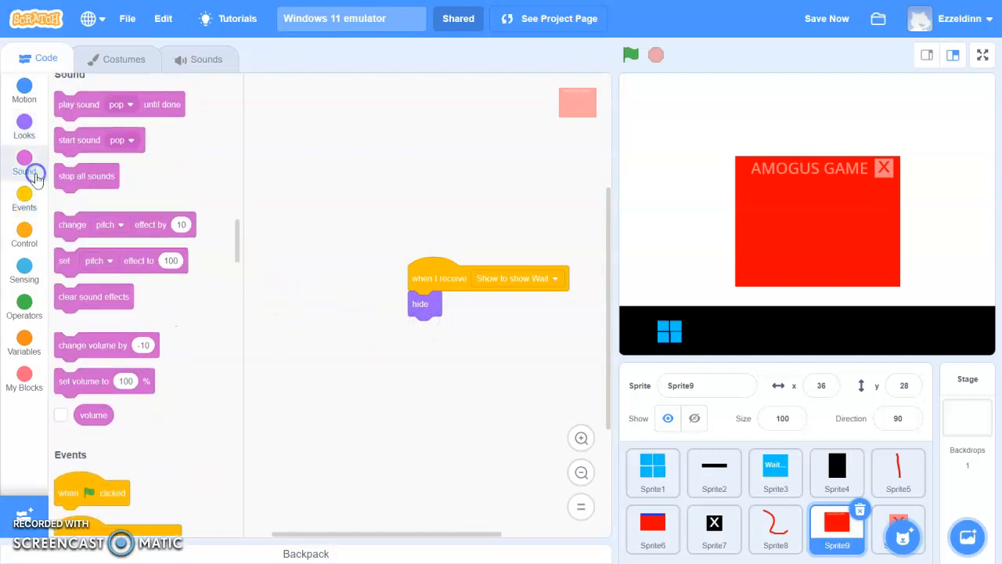
{"action": "left_click", "coordinate": [28, 227]}
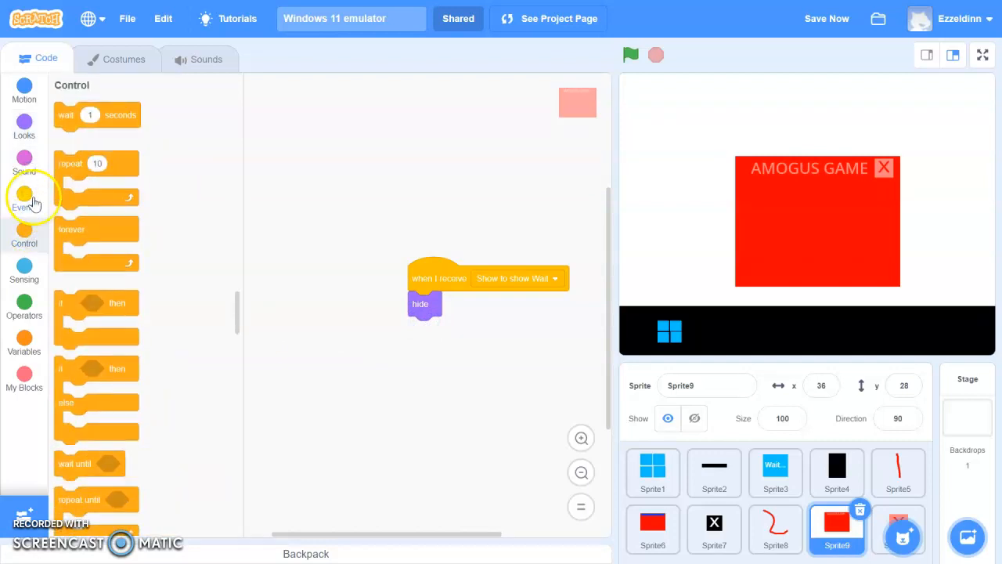
{"action": "left_click", "coordinate": [33, 202]}
{"action": "left_click", "coordinate": [24, 230]}
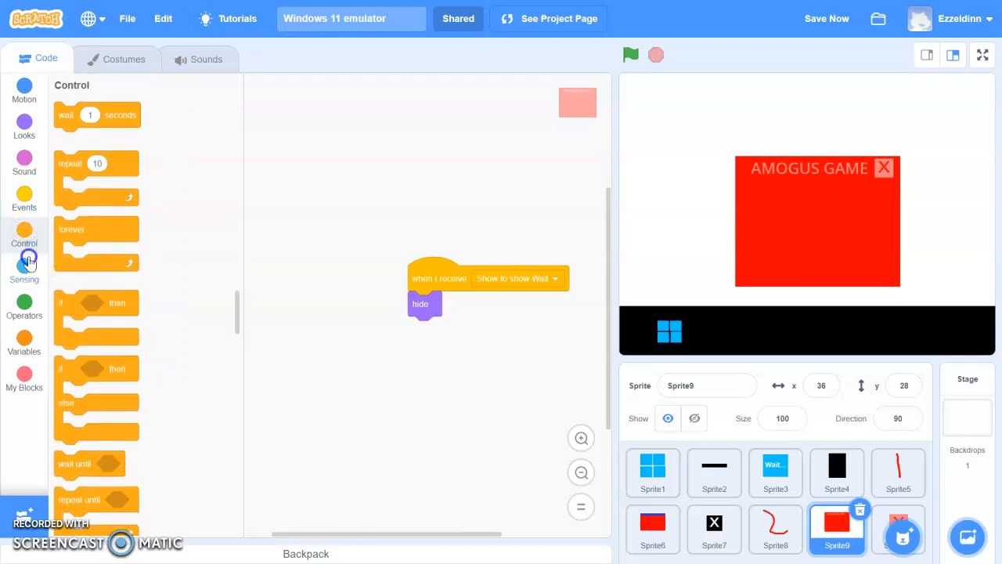
{"action": "left_click", "coordinate": [27, 258]}
{"action": "left_click", "coordinate": [26, 226]}
{"action": "left_click", "coordinate": [28, 195]}
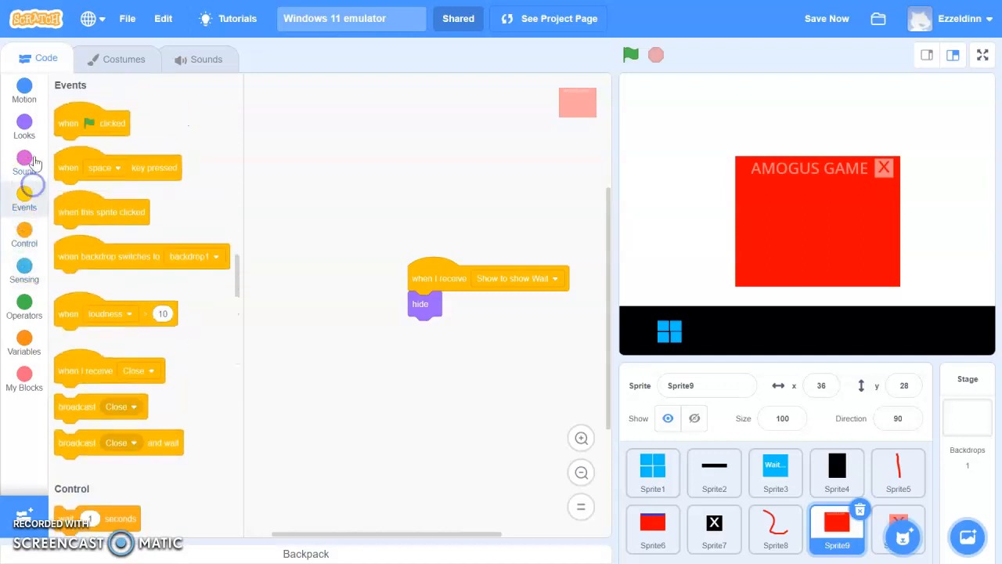
Step: Attach a "wait 1 seconds" block and a show block beneath the hide block in Sprite9's script
{"action": "left_click", "coordinate": [26, 161]}
{"action": "left_click", "coordinate": [28, 128]}
{"action": "scroll", "coordinate": [173, 219], "scroll_direction": "down", "scroll_amount": 5}
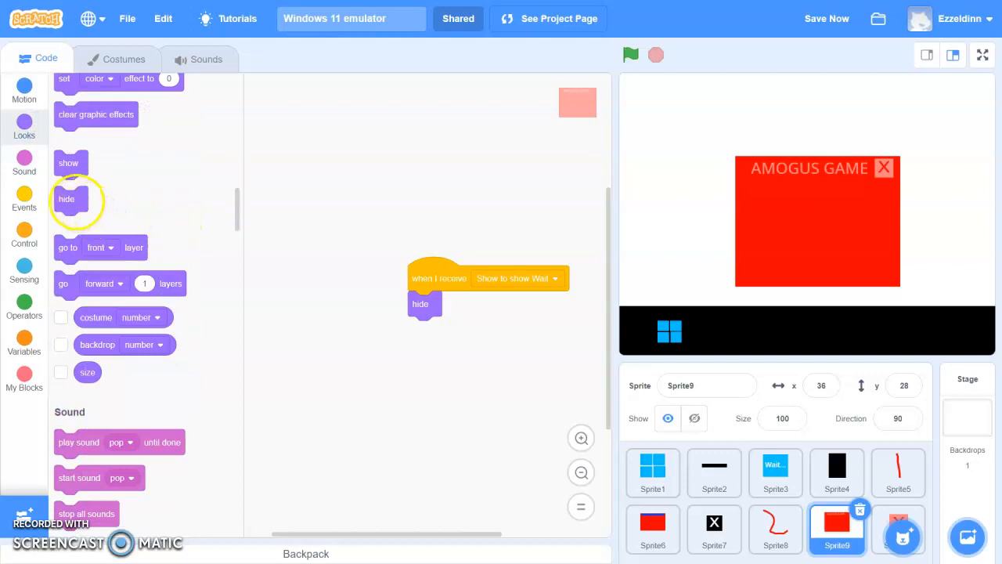
{"action": "left_click_drag", "start_coordinate": [68, 165], "coordinate": [423, 377]}
{"action": "left_click", "coordinate": [24, 235]}
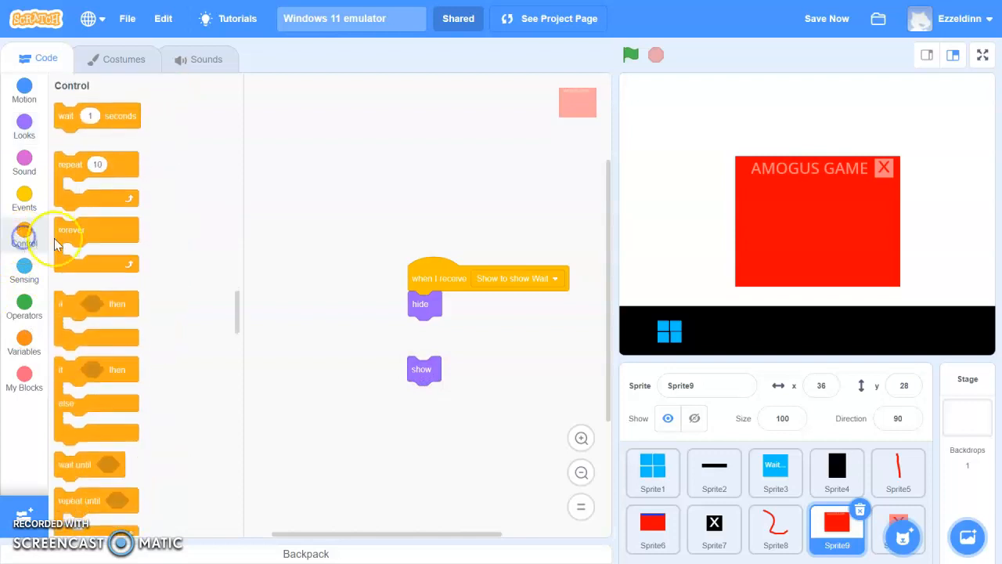
{"action": "left_click", "coordinate": [23, 378]}
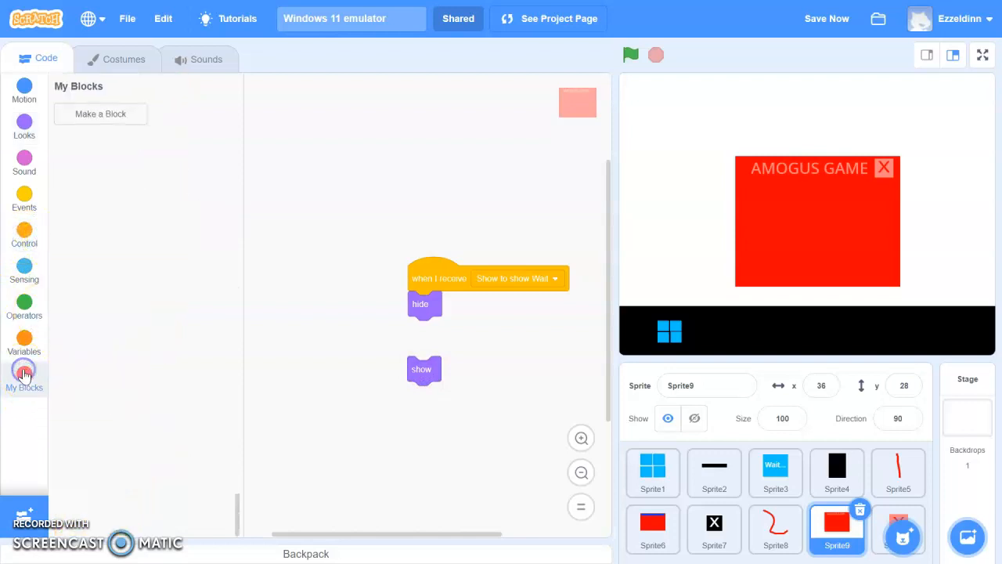
{"action": "left_click", "coordinate": [188, 257]}
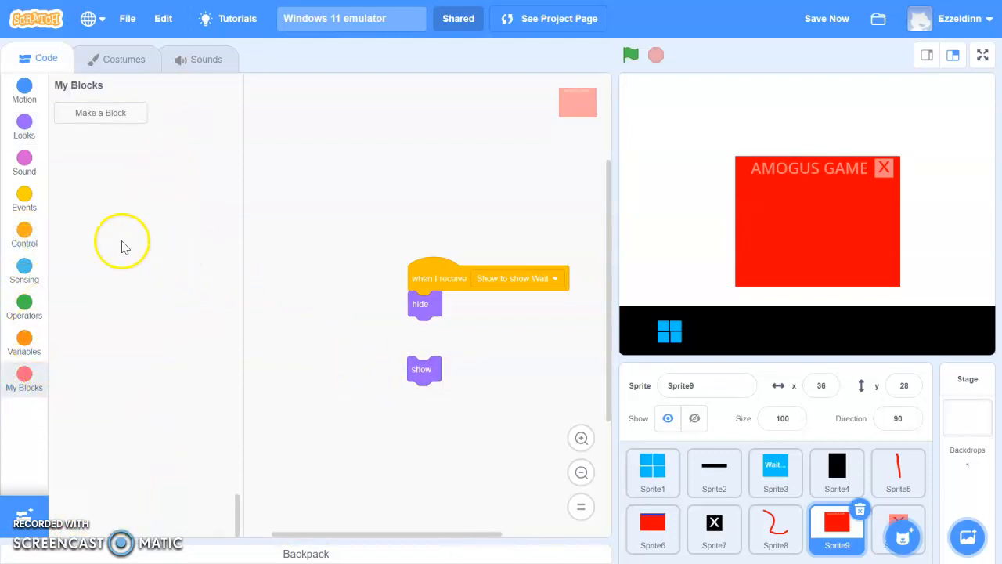
{"action": "left_click", "coordinate": [30, 224]}
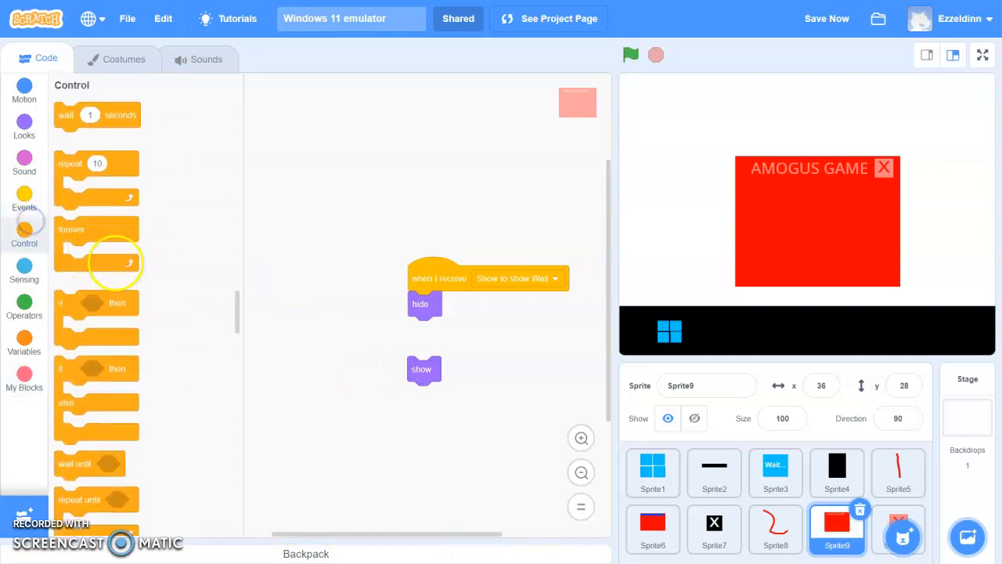
{"action": "left_click_drag", "start_coordinate": [129, 118], "coordinate": [483, 329]}
{"action": "left_click_drag", "start_coordinate": [457, 379], "coordinate": [421, 353]}
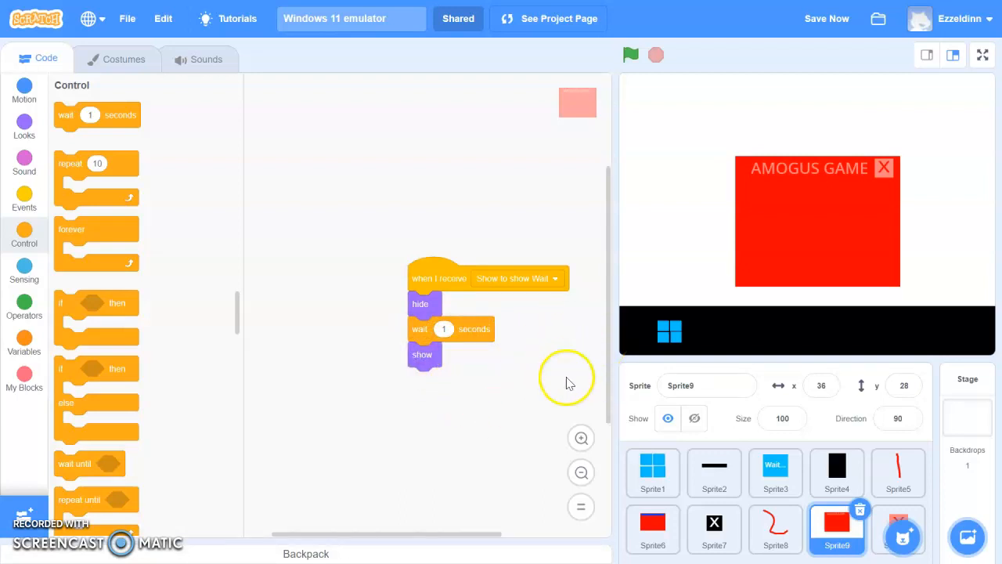
Step: Add a "when I receive" block for the message "Show to show Wait" to Sprite10's code
{"action": "left_click", "coordinate": [910, 512]}
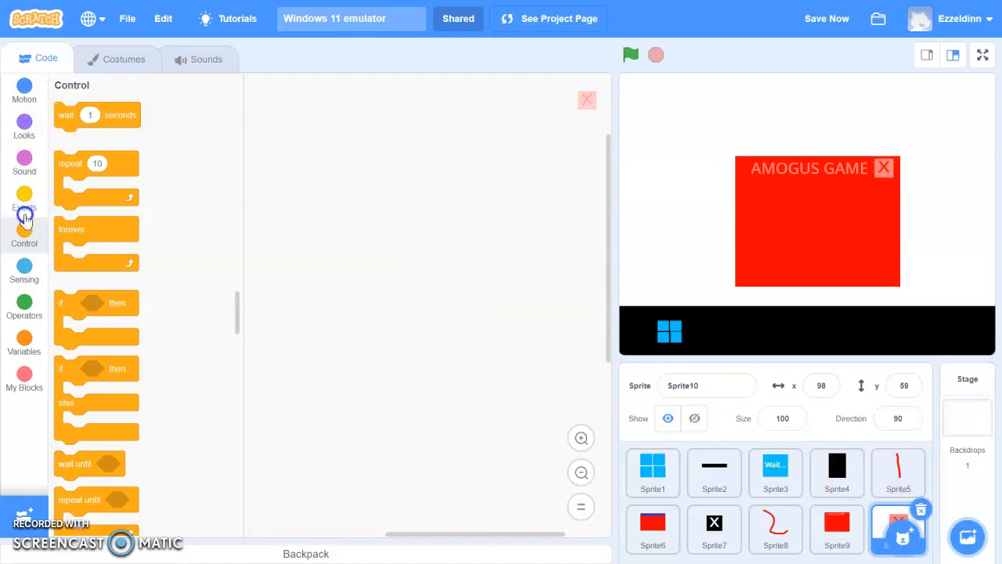
{"action": "left_click", "coordinate": [24, 214]}
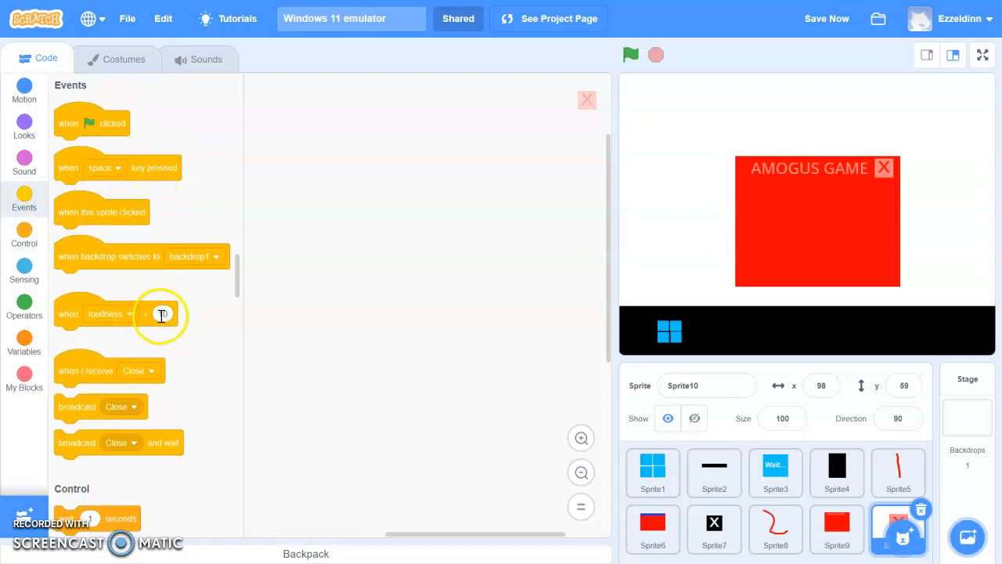
{"action": "left_click_drag", "start_coordinate": [135, 367], "coordinate": [378, 327]}
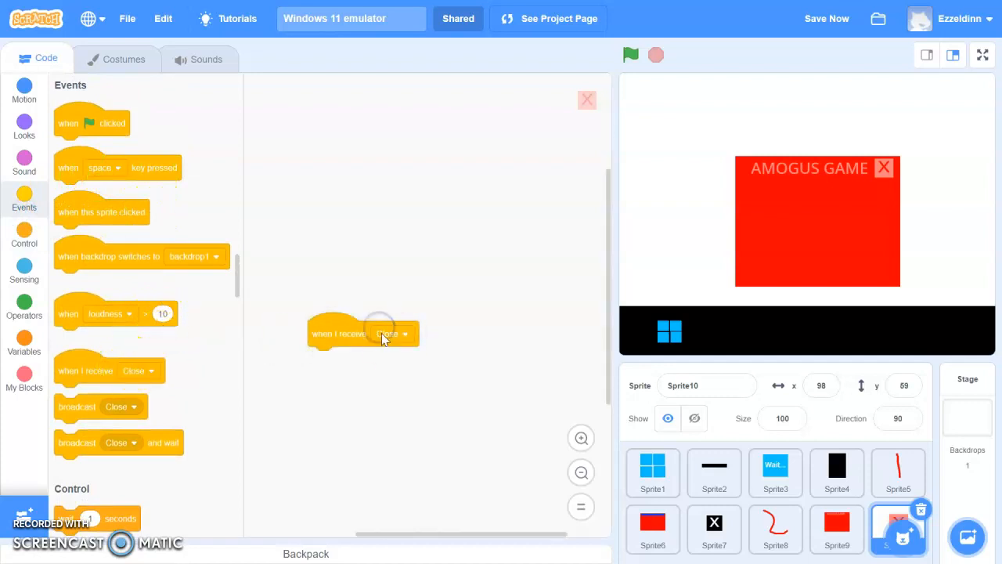
{"action": "left_click", "coordinate": [387, 335]}
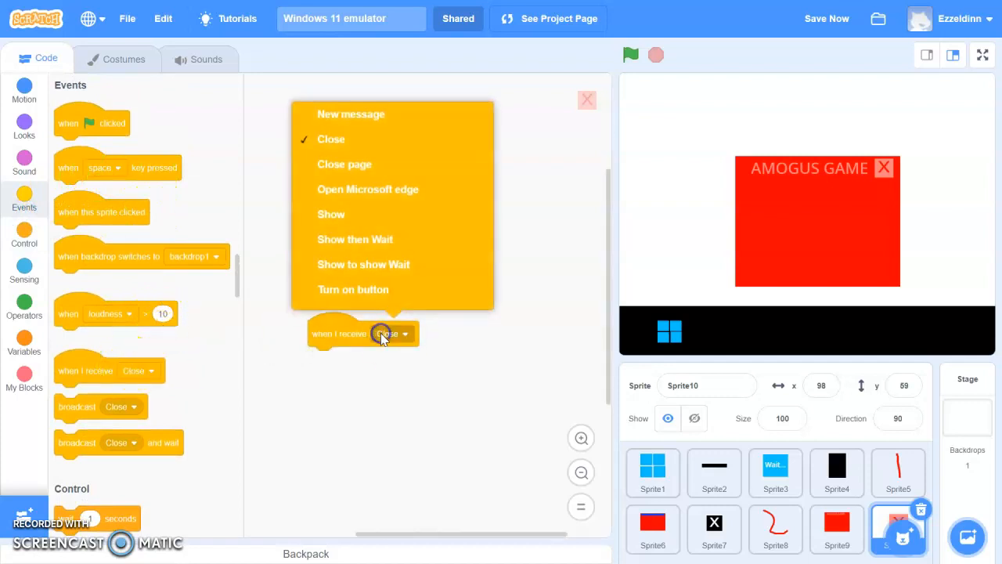
{"action": "left_click", "coordinate": [417, 273]}
Step: Build a hide, "wait 1 seconds", show sequence beneath Sprite10's "Show to show Wait" receiver
{"action": "left_click", "coordinate": [24, 267]}
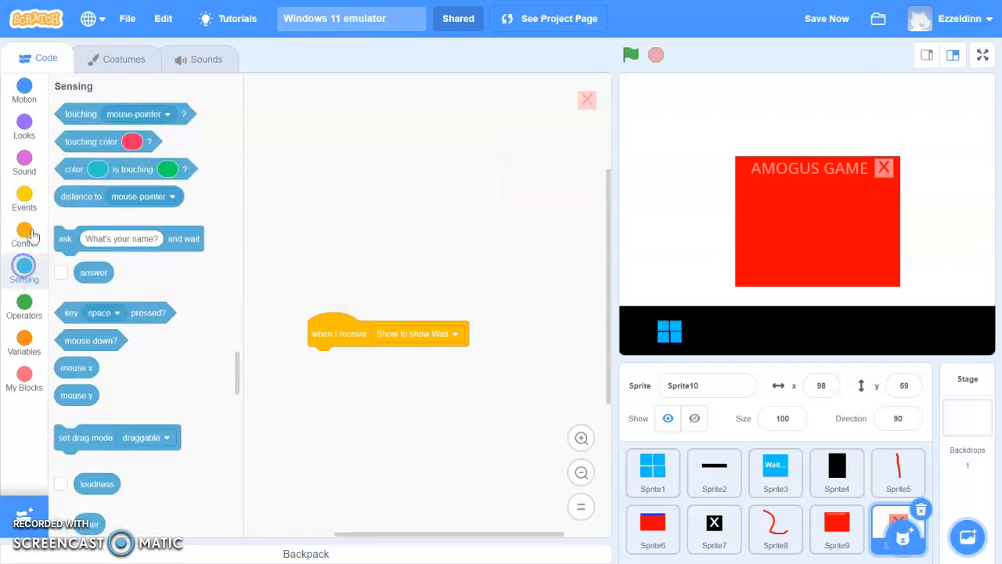
{"action": "left_click", "coordinate": [24, 126]}
{"action": "left_click", "coordinate": [80, 221]}
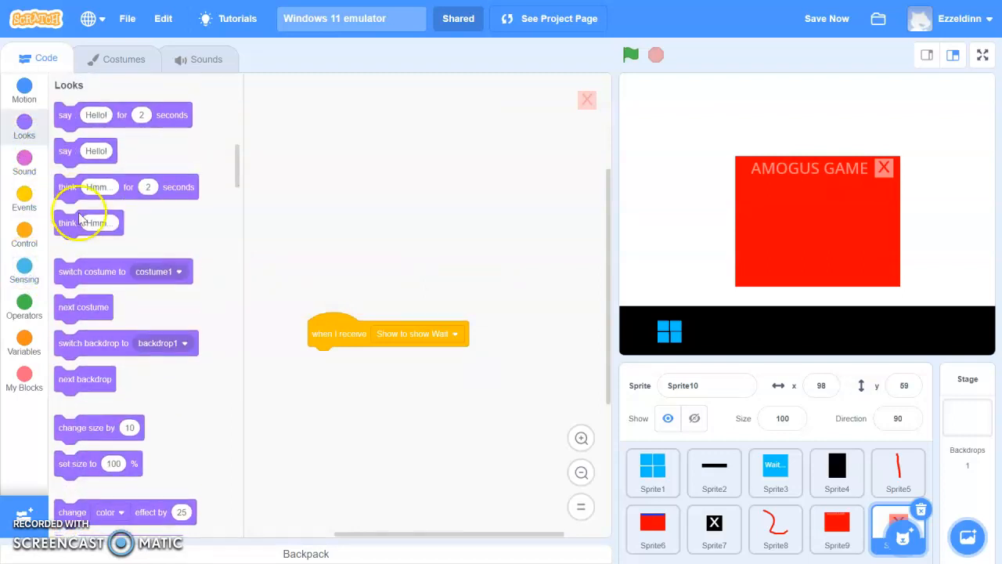
{"action": "scroll", "coordinate": [81, 221], "scroll_direction": "down", "scroll_amount": 6}
{"action": "left_click_drag", "start_coordinate": [70, 201], "coordinate": [335, 374]}
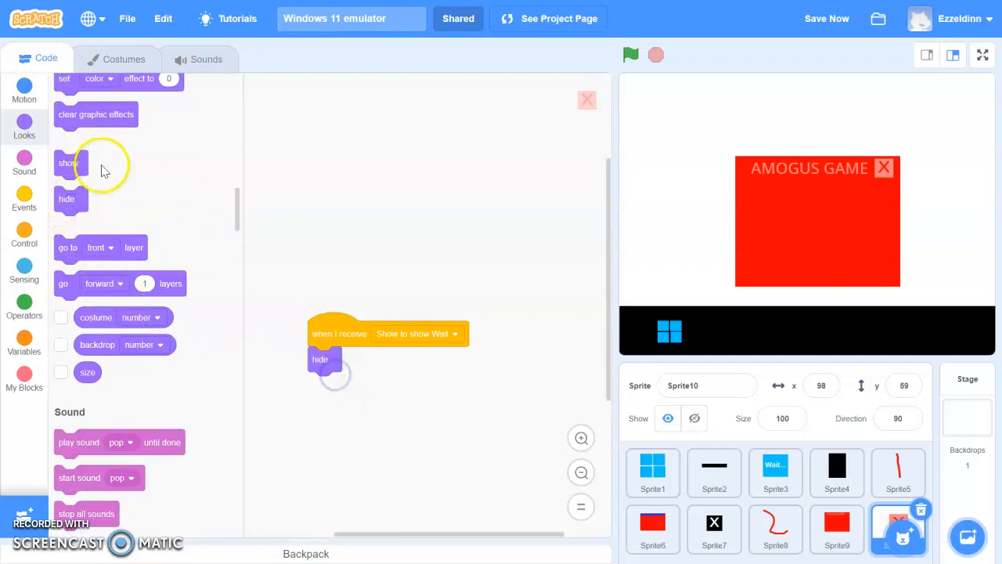
{"action": "scroll", "coordinate": [86, 235], "scroll_direction": "up", "scroll_amount": 5}
{"action": "left_click_drag", "start_coordinate": [68, 404], "coordinate": [267, 435]}
{"action": "left_click_drag", "start_coordinate": [314, 413], "coordinate": [314, 409]}
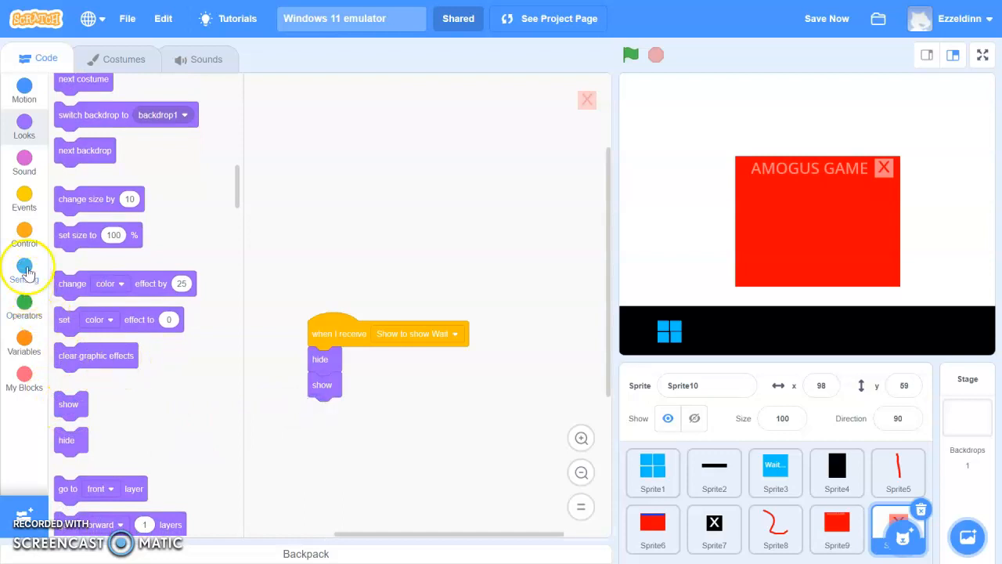
{"action": "left_click", "coordinate": [24, 229]}
{"action": "left_click_drag", "start_coordinate": [108, 121], "coordinate": [343, 396]}
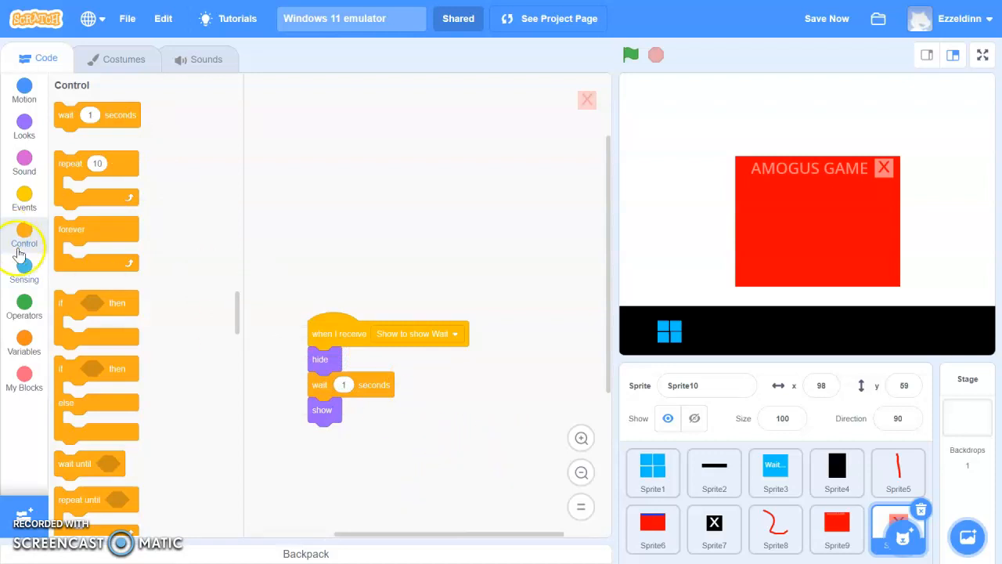
Step: Add a separate "when this sprite clicked" block to Sprite10's code and create a new message named "CLOSE"
{"action": "left_click", "coordinate": [24, 205]}
{"action": "left_click_drag", "start_coordinate": [145, 220], "coordinate": [435, 228]}
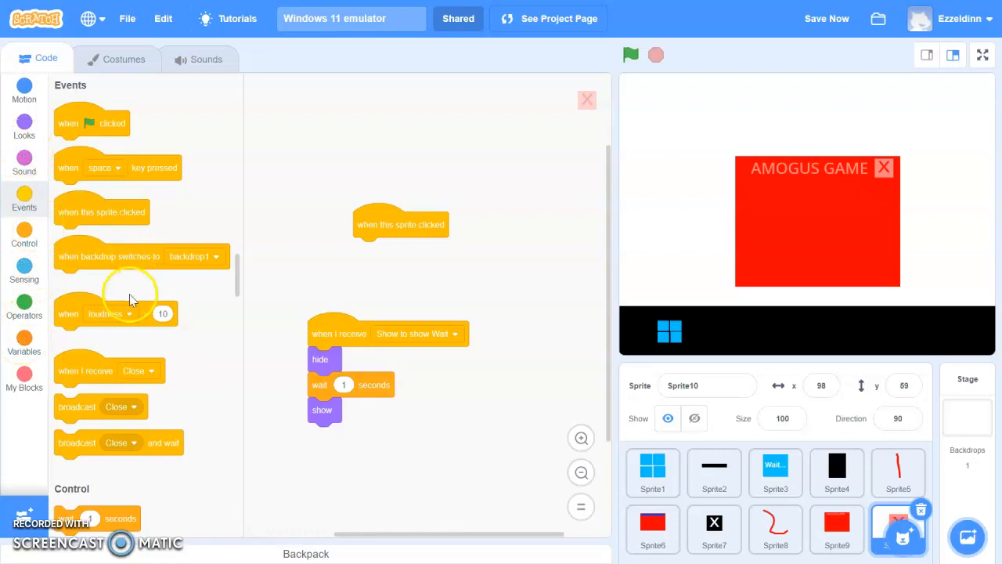
{"action": "left_click", "coordinate": [151, 371]}
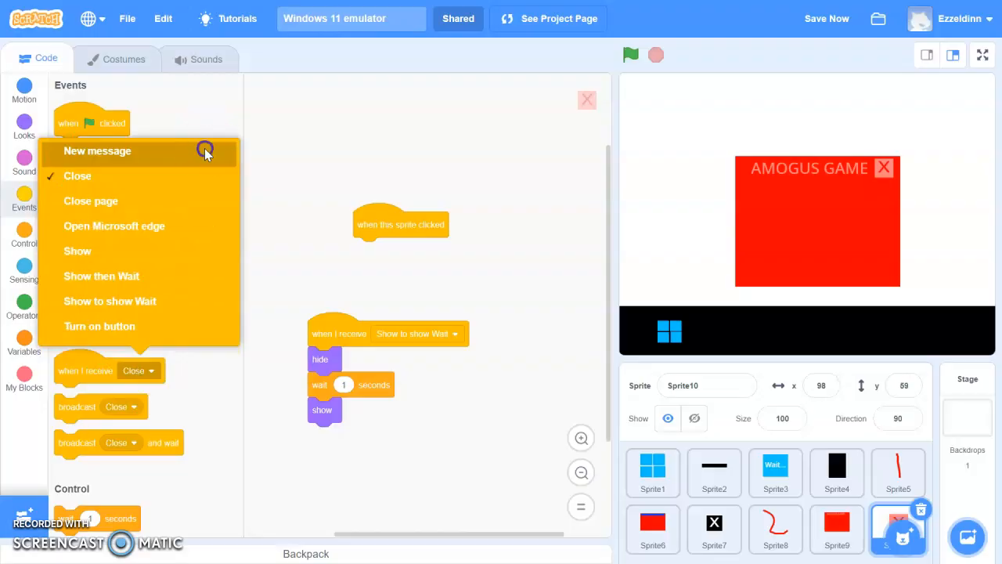
{"action": "left_click", "coordinate": [205, 150]}
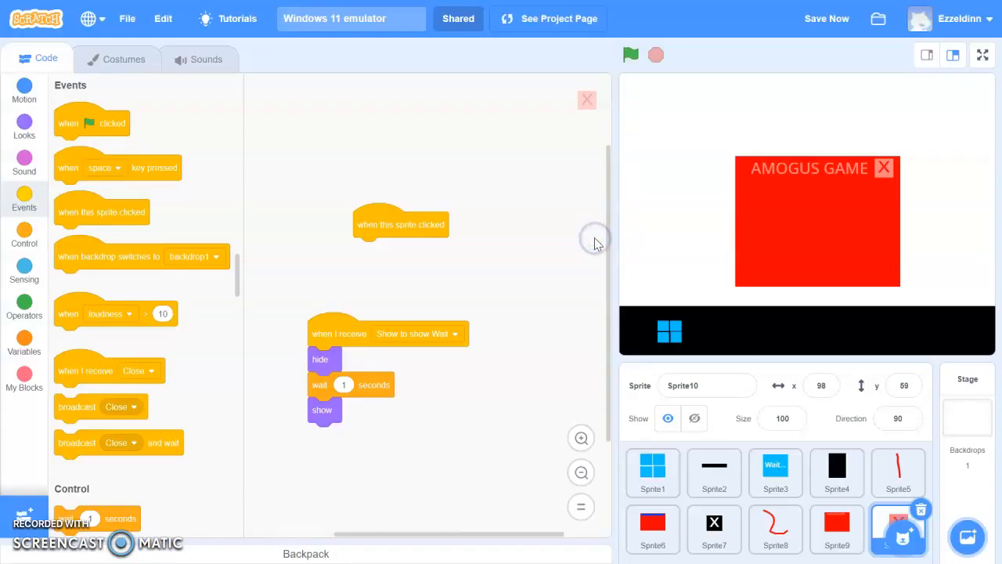
{"action": "left_click", "coordinate": [144, 373]}
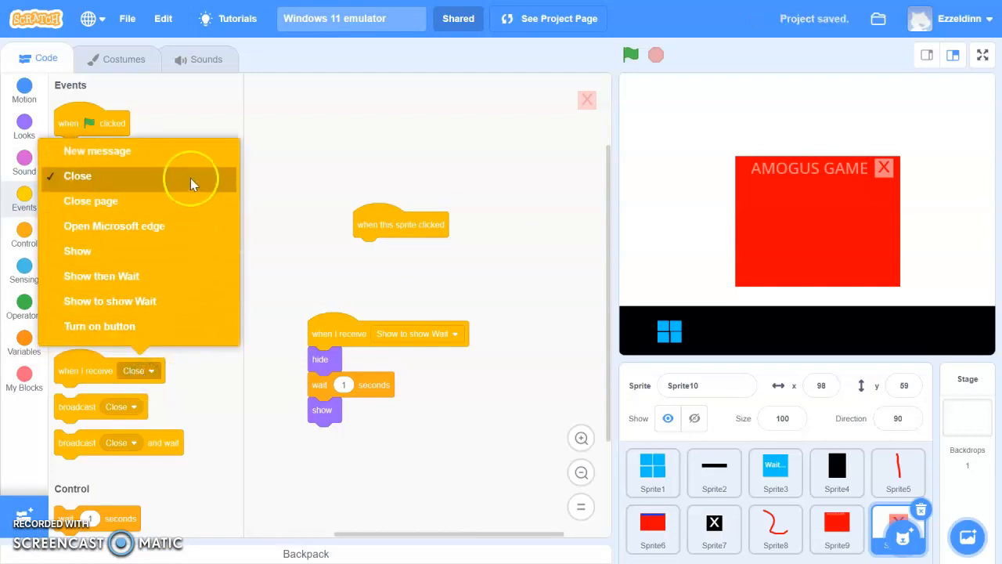
{"action": "left_click", "coordinate": [189, 154]}
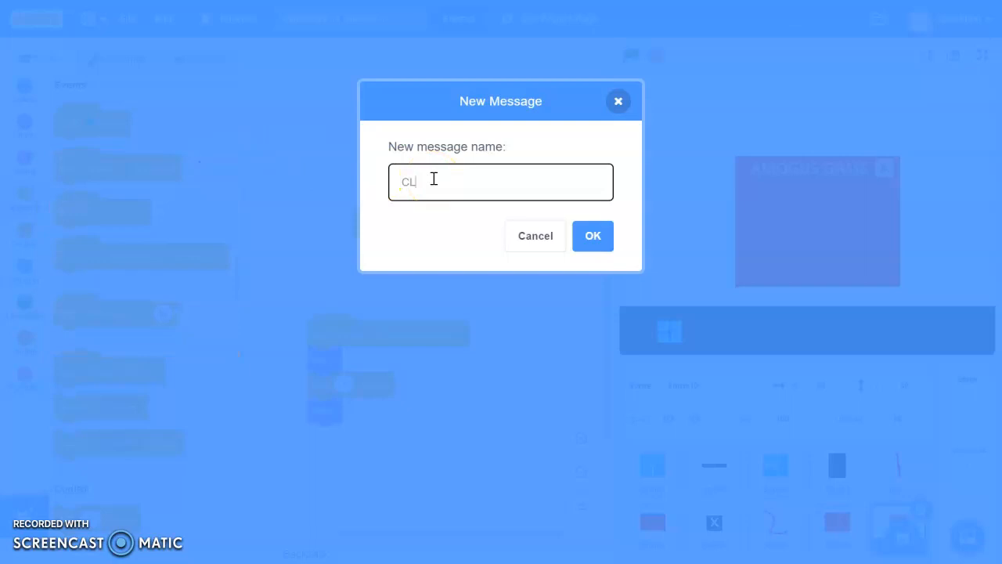
{"action": "type", "text": "CLOS"}
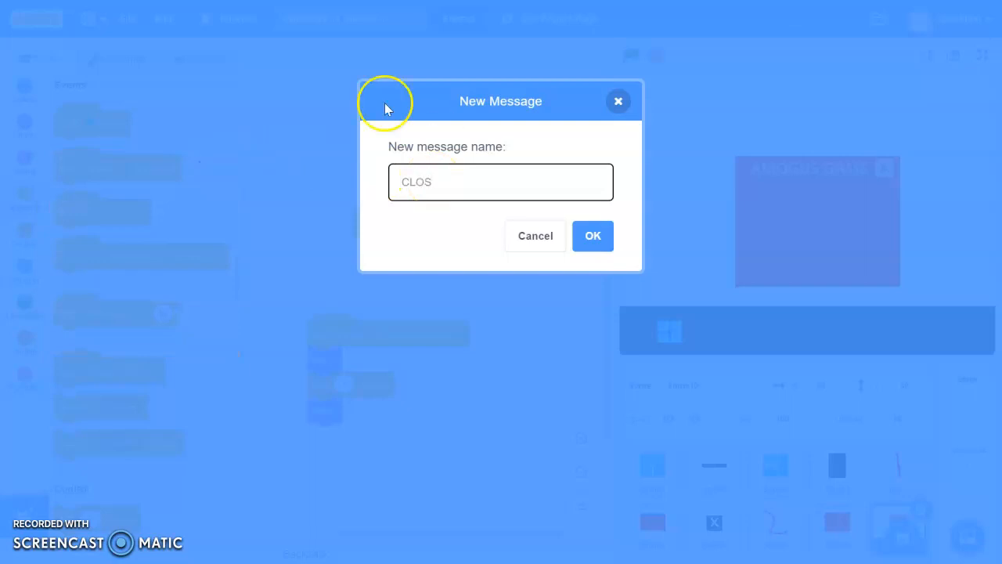
{"action": "type", "text": "E"}
{"action": "left_click", "coordinate": [594, 236]}
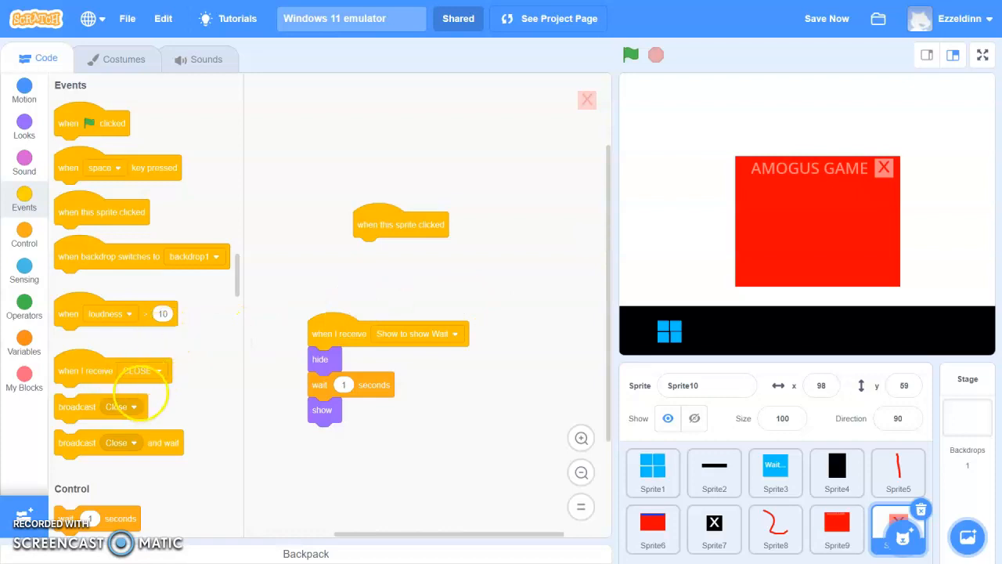
Step: Set both broadcast blocks to the message "CLOSE" and attach the plain broadcast beneath "when this sprite clicked"
{"action": "left_click", "coordinate": [136, 408]}
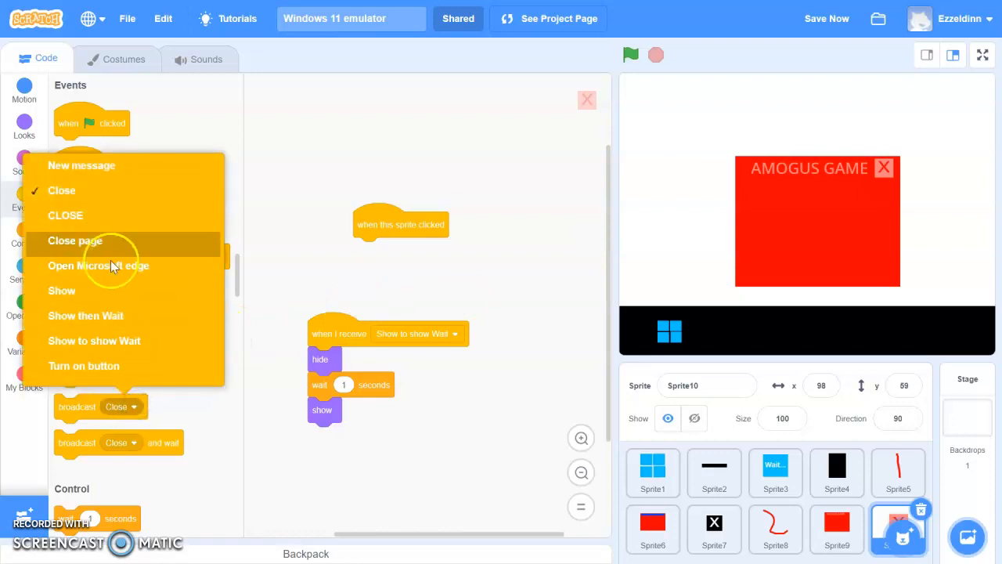
{"action": "left_click", "coordinate": [103, 225]}
{"action": "left_click", "coordinate": [125, 443]}
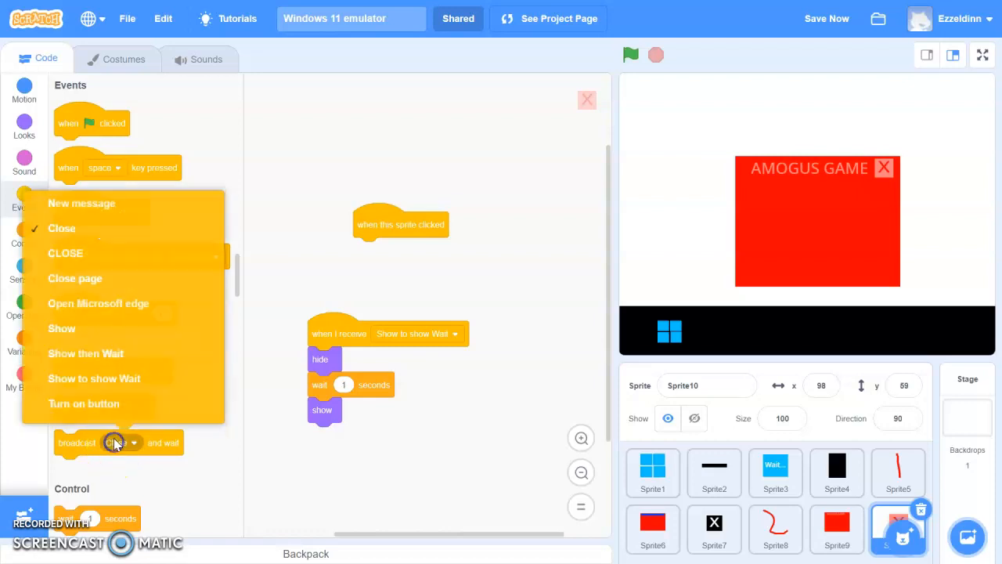
{"action": "left_click", "coordinate": [145, 259]}
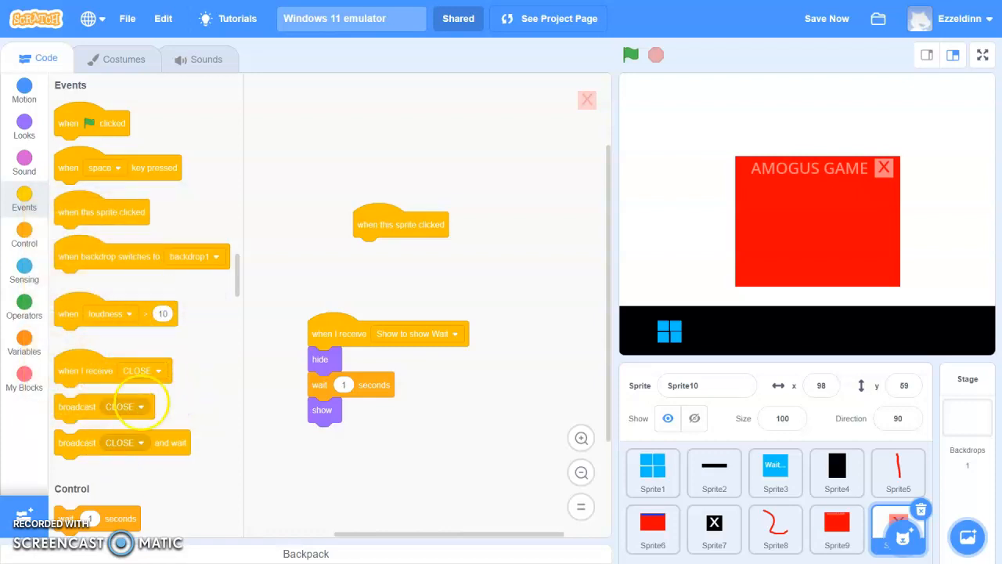
{"action": "left_click_drag", "start_coordinate": [141, 406], "coordinate": [446, 255]}
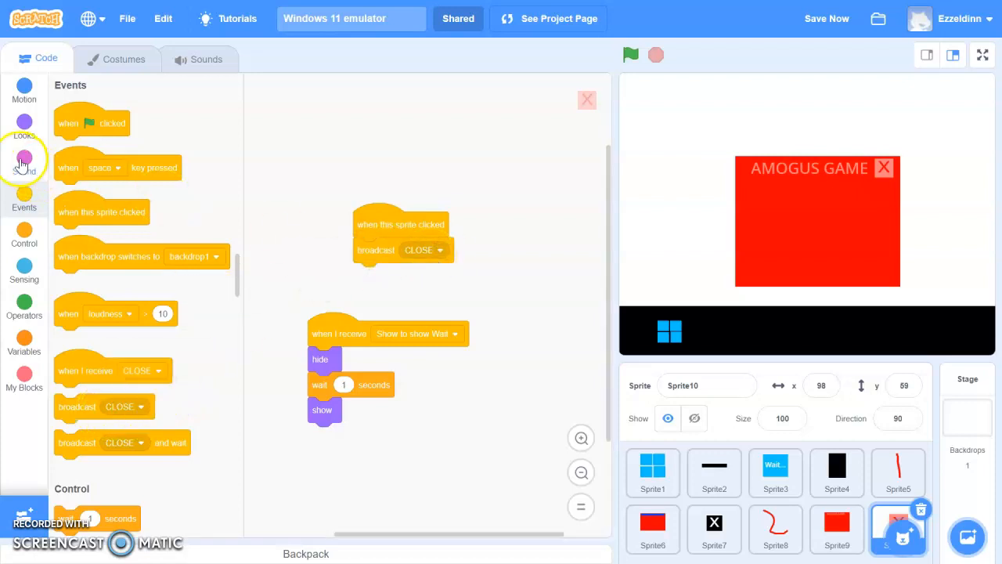
Step: Attach a hide block beneath the "broadcast CLOSE" block in Sprite10's click script
{"action": "left_click", "coordinate": [24, 126]}
{"action": "scroll", "coordinate": [166, 366], "scroll_direction": "down", "scroll_amount": 6}
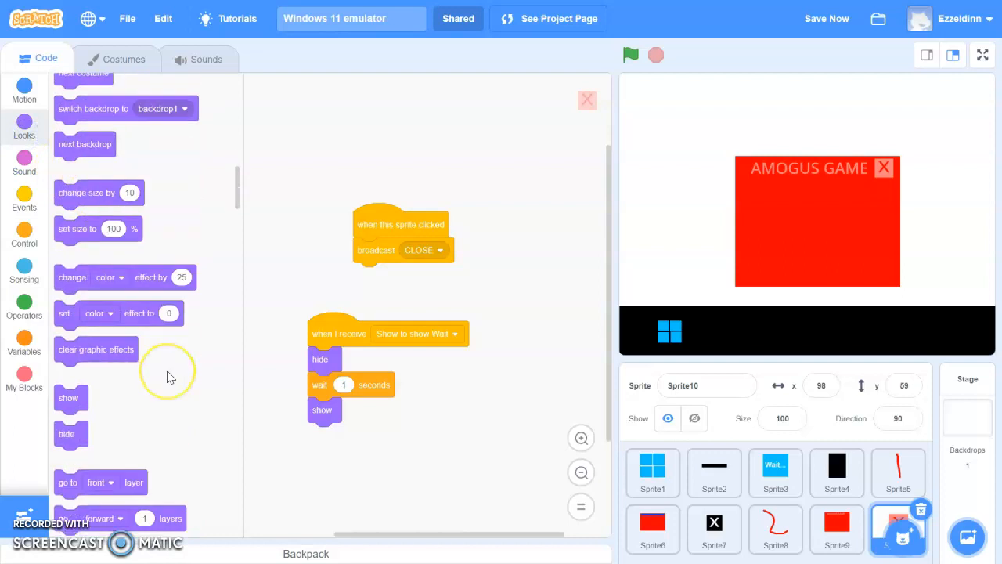
{"action": "left_click_drag", "start_coordinate": [73, 200], "coordinate": [389, 283]}
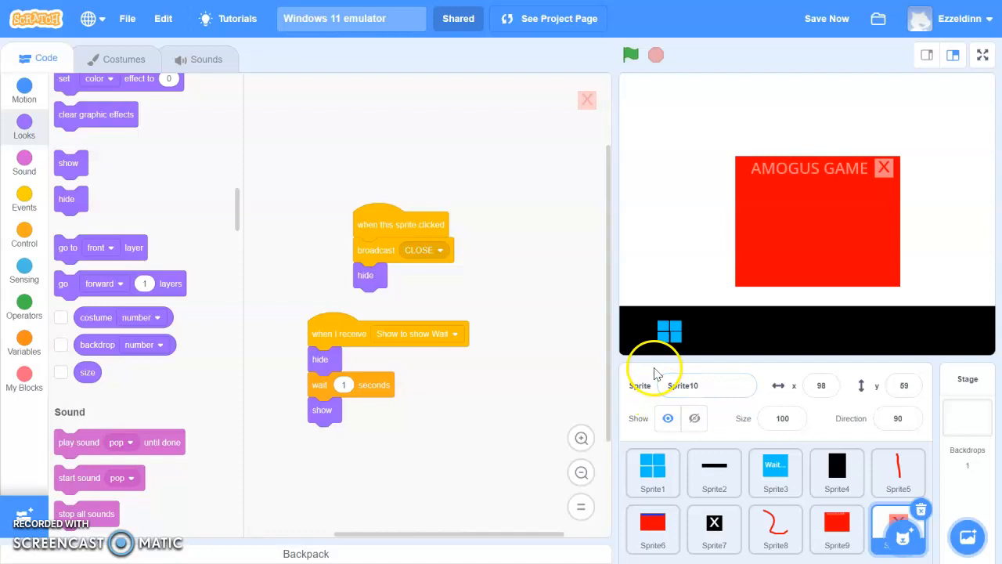
Step: Try to close the other Microsoft Edge window, leaving its page with further dialogs prevented, and return to the Windows 11 emulator project
{"action": "key", "text": "super"}
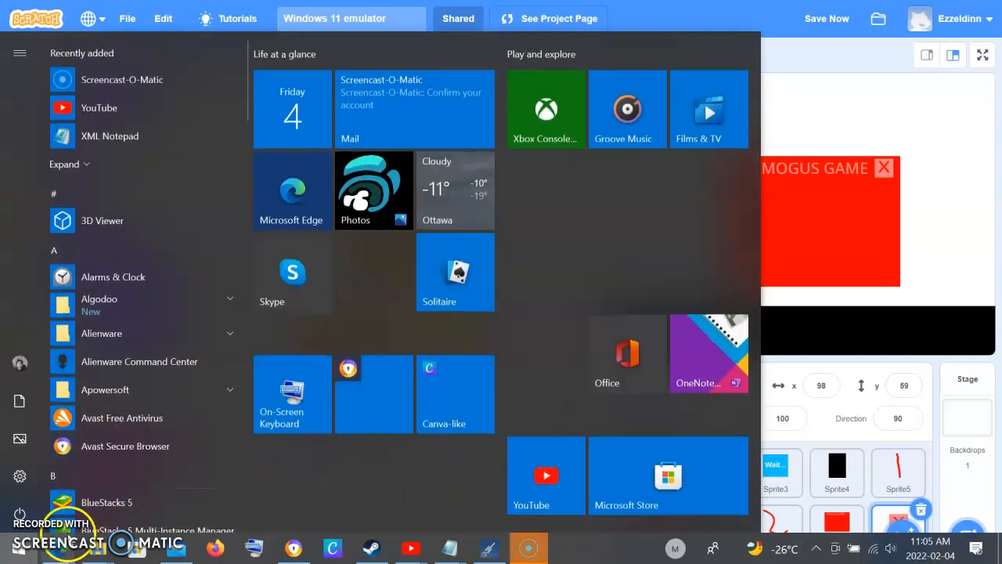
{"action": "mouse_move", "coordinate": [61, 548]}
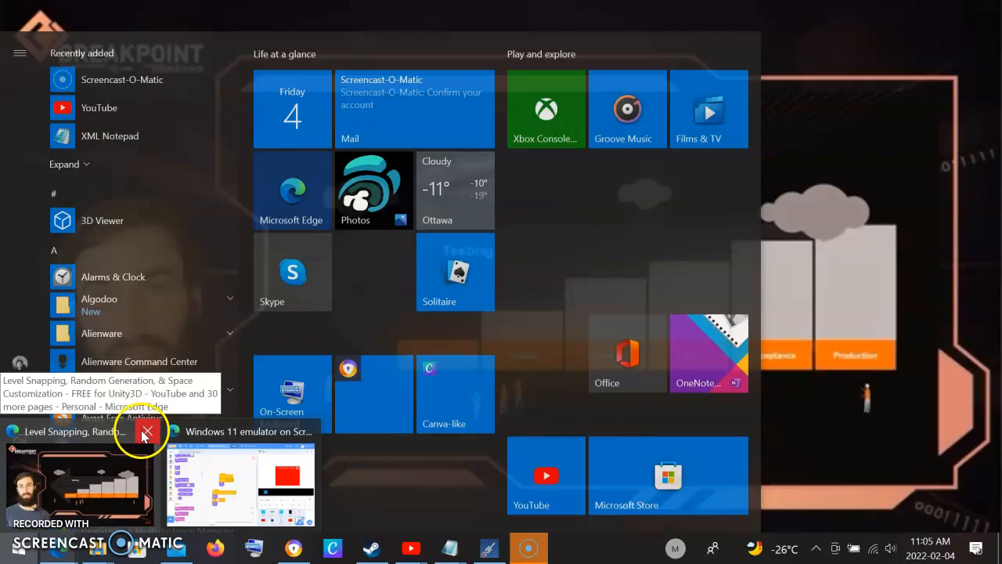
{"action": "left_click", "coordinate": [131, 440]}
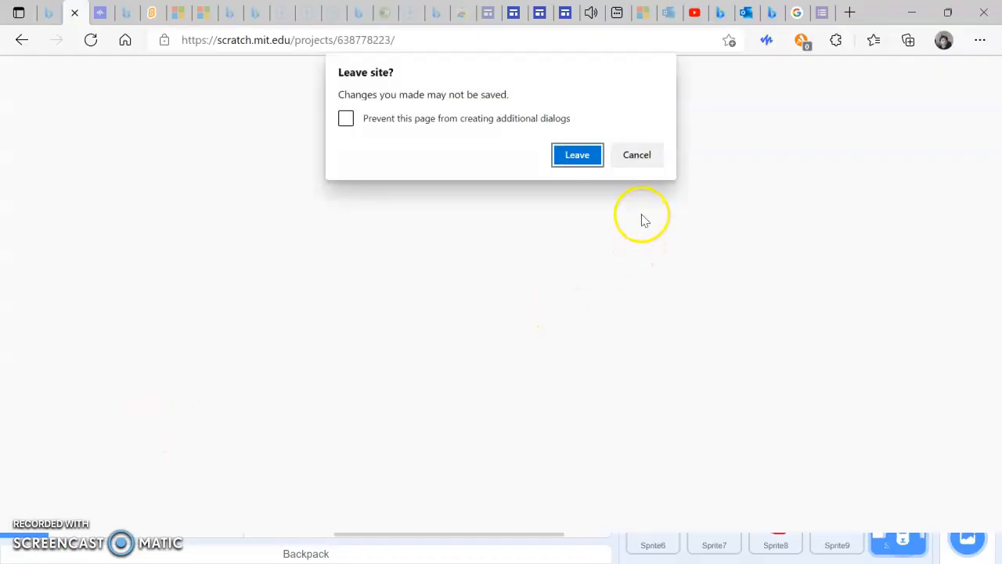
{"action": "left_click", "coordinate": [465, 124]}
{"action": "left_click", "coordinate": [580, 154]}
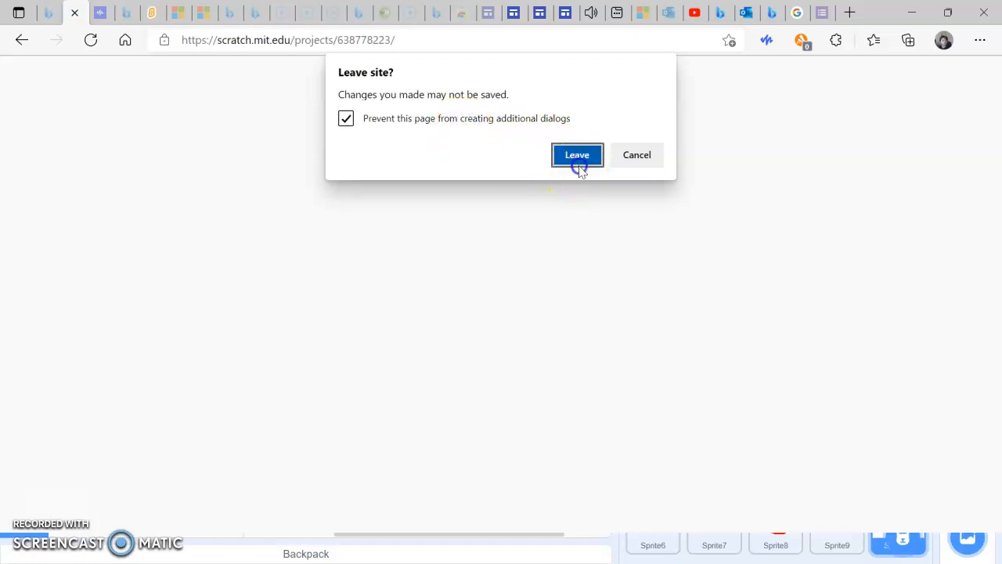
{"action": "key", "text": "super"}
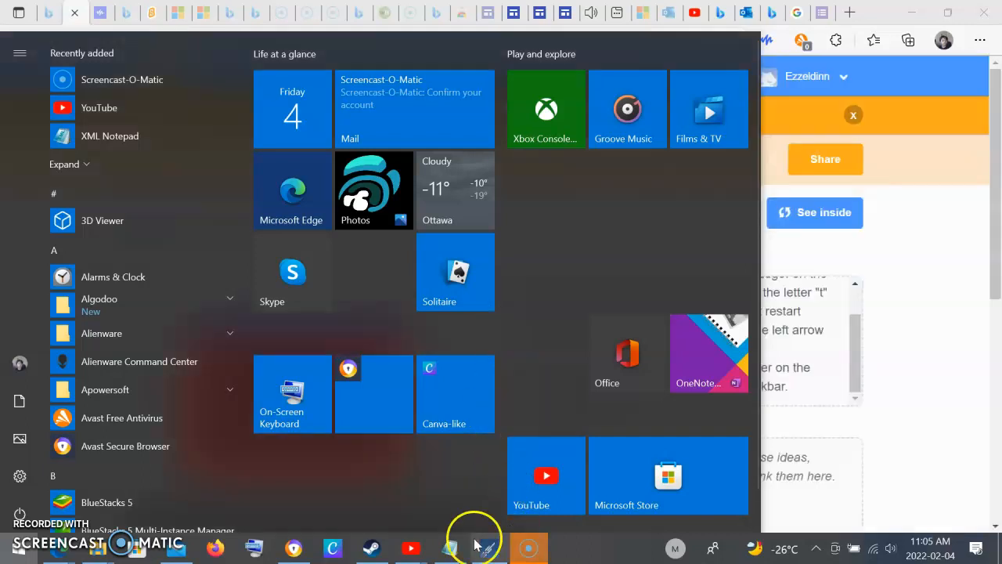
{"action": "left_click", "coordinate": [857, 384]}
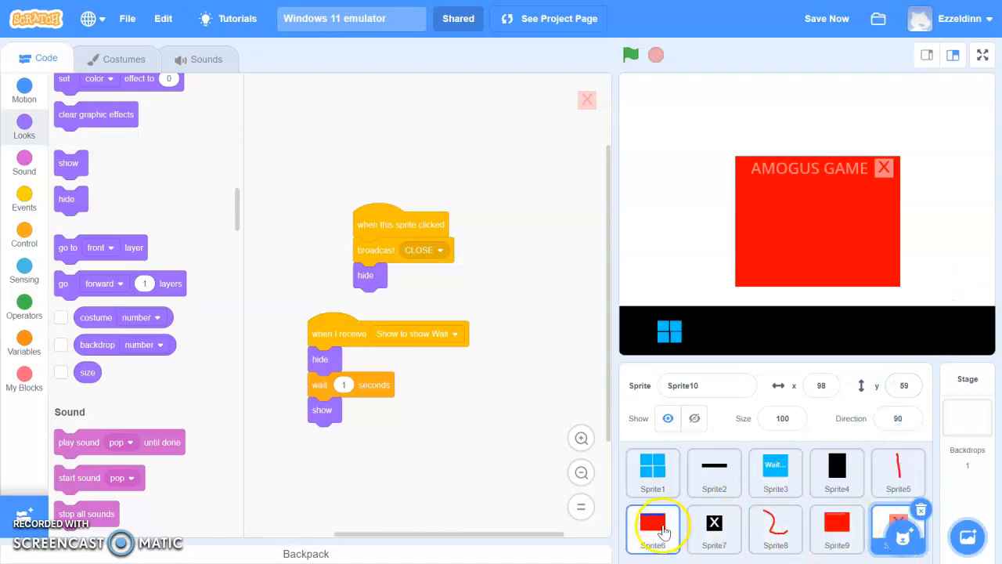
Step: Add a "when I receive CLOSE" script with a hide block beneath it to Sprite9's code
{"action": "left_click", "coordinate": [846, 526]}
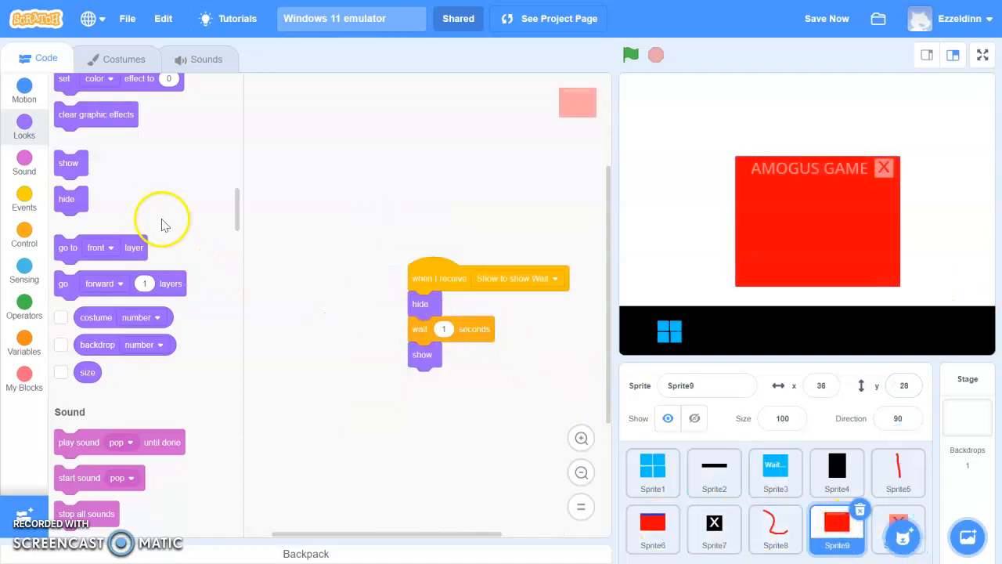
{"action": "scroll", "coordinate": [152, 225], "scroll_direction": "up", "scroll_amount": 7}
{"action": "scroll", "coordinate": [145, 225], "scroll_direction": "down", "scroll_amount": 10}
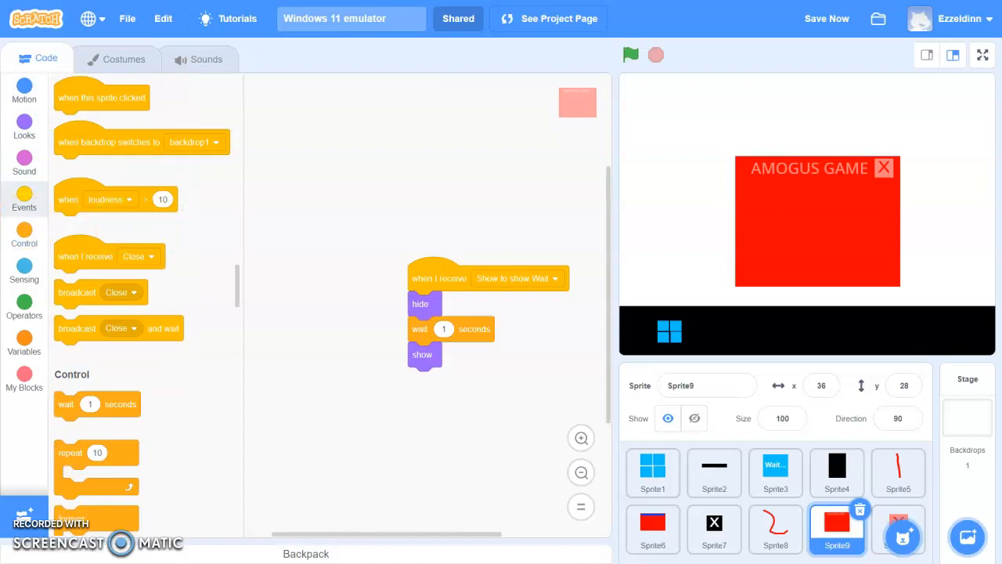
{"action": "left_click", "coordinate": [129, 256]}
{"action": "left_click", "coordinate": [132, 337]}
{"action": "left_click_drag", "start_coordinate": [98, 257], "coordinate": [392, 226]}
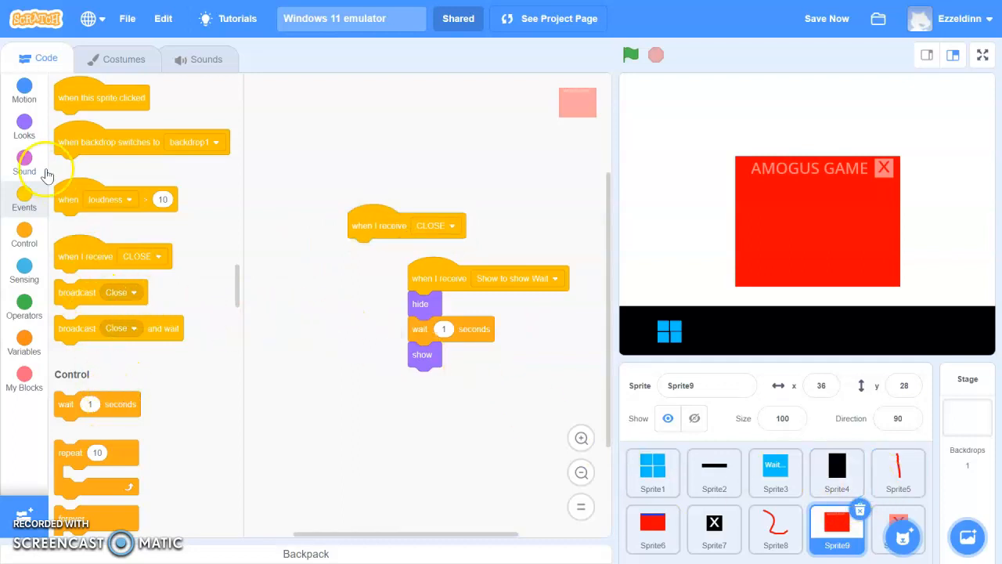
{"action": "left_click", "coordinate": [25, 129]}
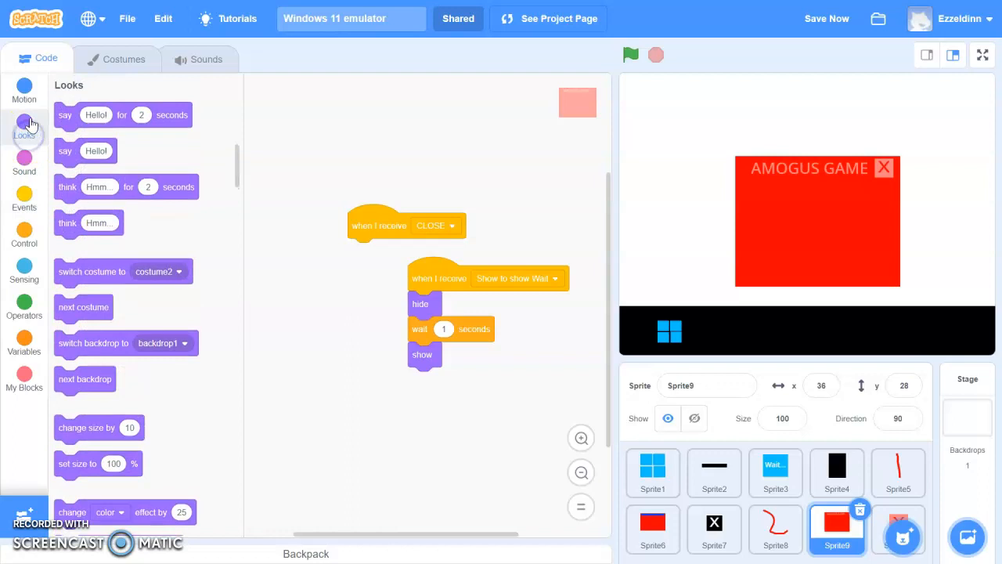
{"action": "scroll", "coordinate": [94, 317], "scroll_direction": "down", "scroll_amount": 5}
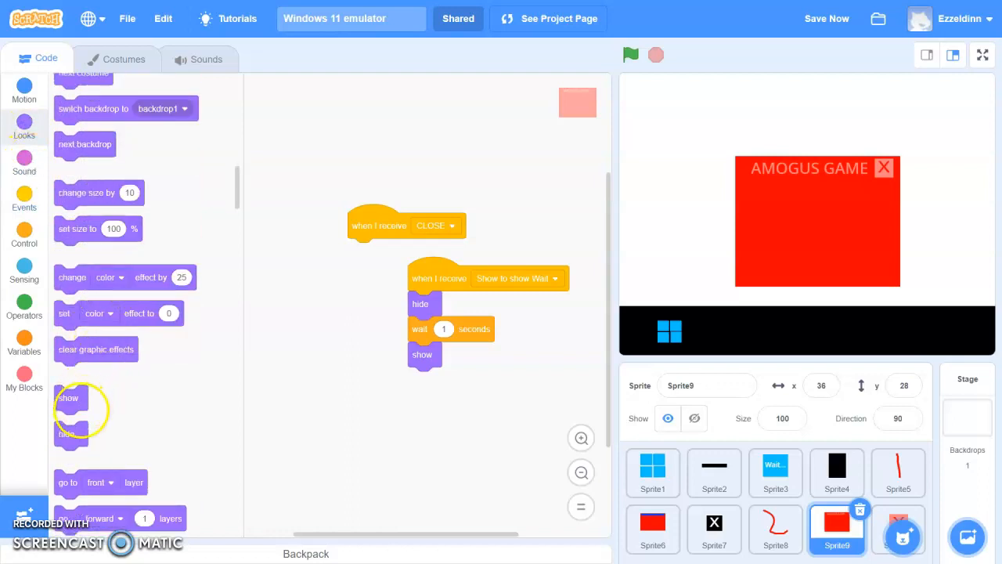
{"action": "left_click_drag", "start_coordinate": [69, 434], "coordinate": [390, 250]}
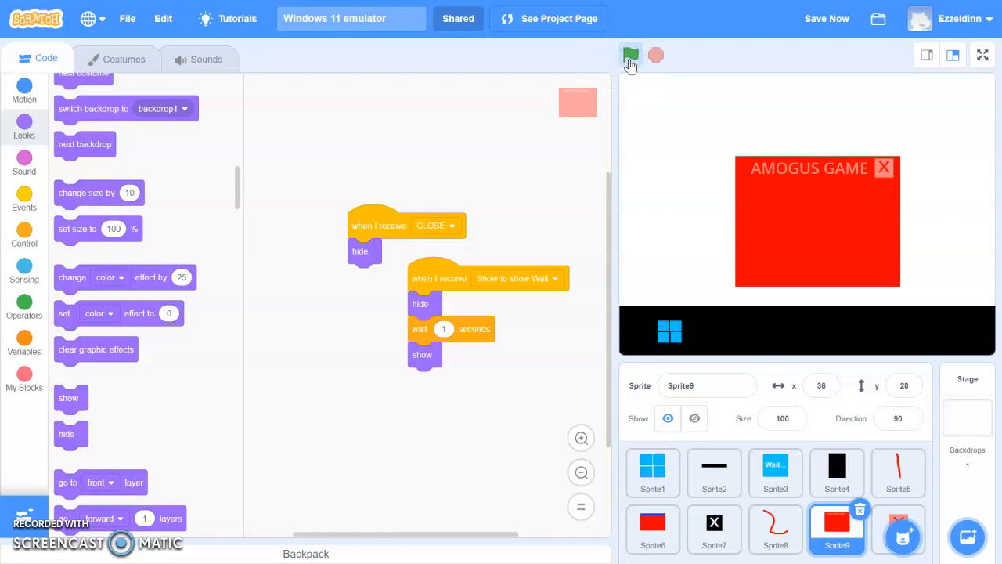
Step: Add a "when green flag clicked" script with a hide block to Sprite9, above its other scripts
{"action": "left_click", "coordinate": [24, 197]}
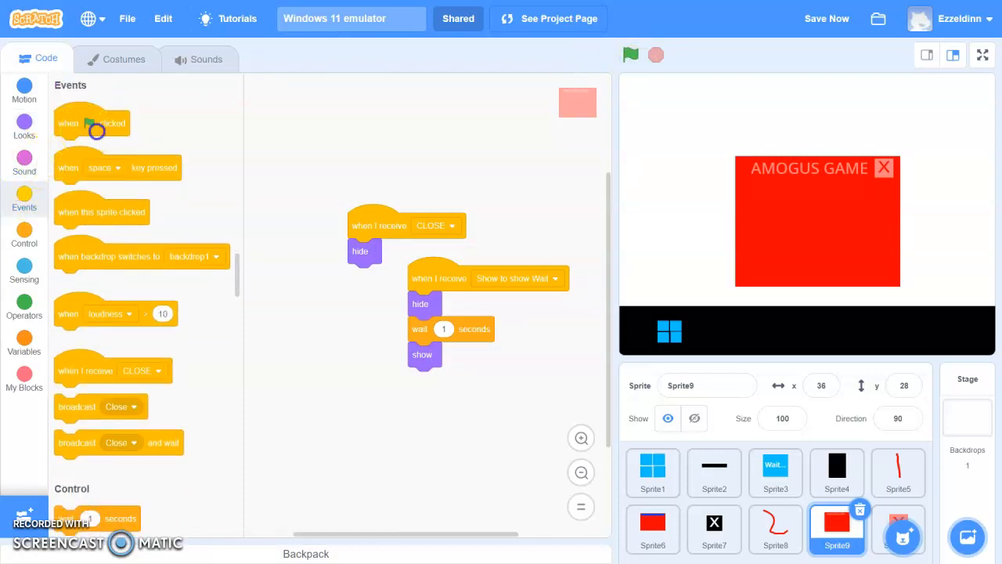
{"action": "left_click_drag", "start_coordinate": [94, 128], "coordinate": [402, 123]}
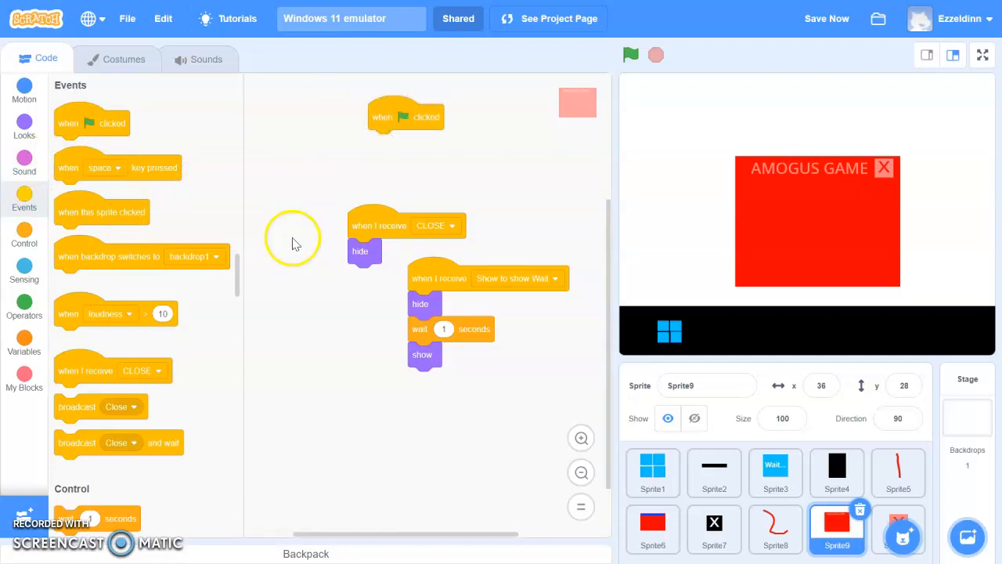
{"action": "left_click", "coordinate": [27, 129]}
{"action": "scroll", "coordinate": [128, 274], "scroll_direction": "down", "scroll_amount": 3}
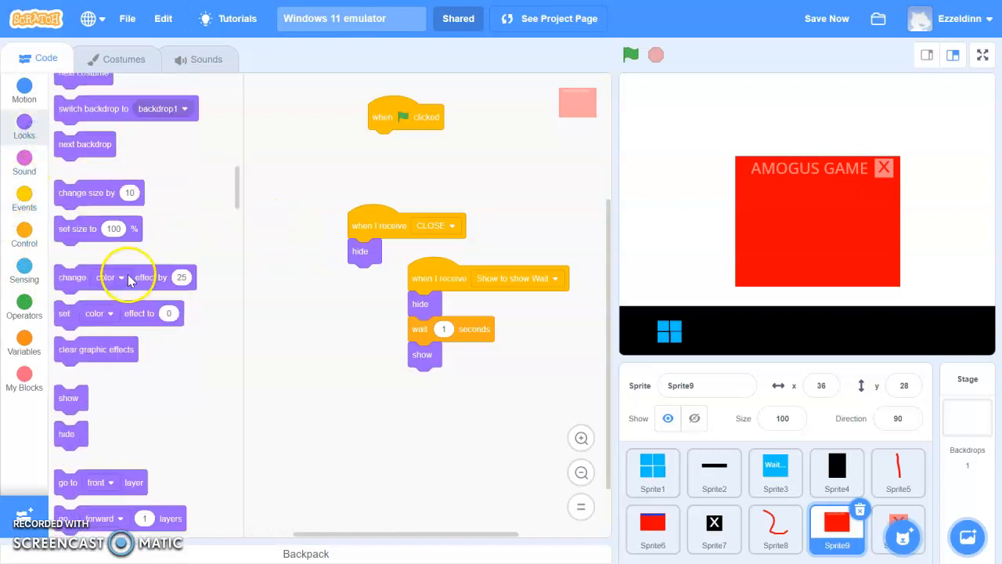
{"action": "left_click_drag", "start_coordinate": [63, 435], "coordinate": [375, 144]}
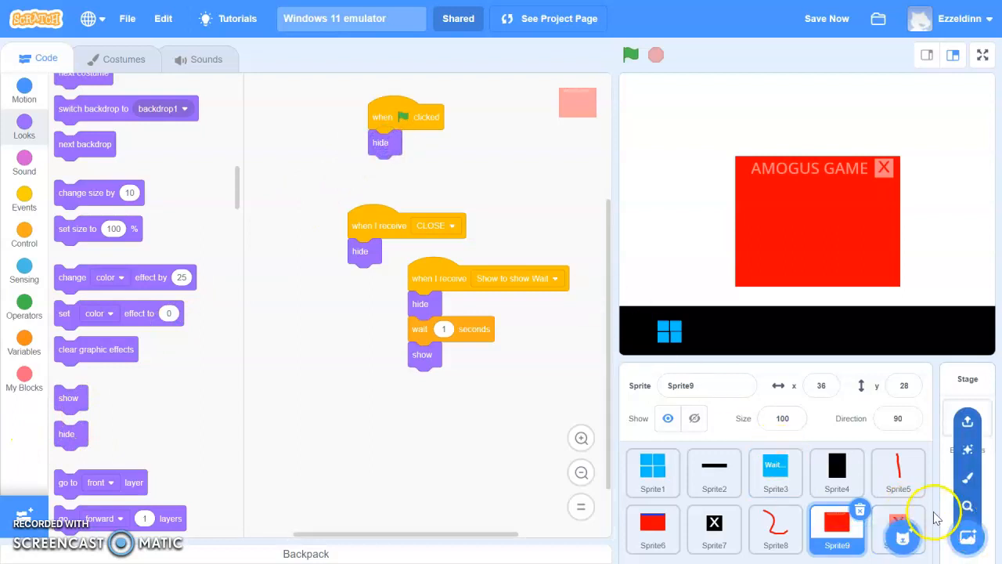
Step: Add a "when green flag clicked" script with a hide block to Sprite10 and run the project
{"action": "left_click", "coordinate": [899, 528]}
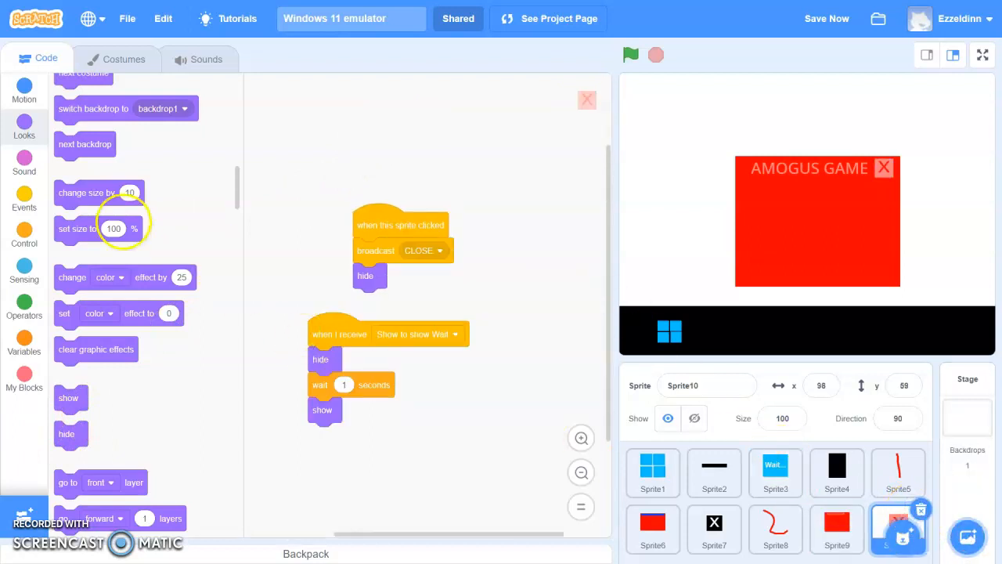
{"action": "left_click_drag", "start_coordinate": [77, 433], "coordinate": [438, 160]}
{"action": "left_click", "coordinate": [25, 197]}
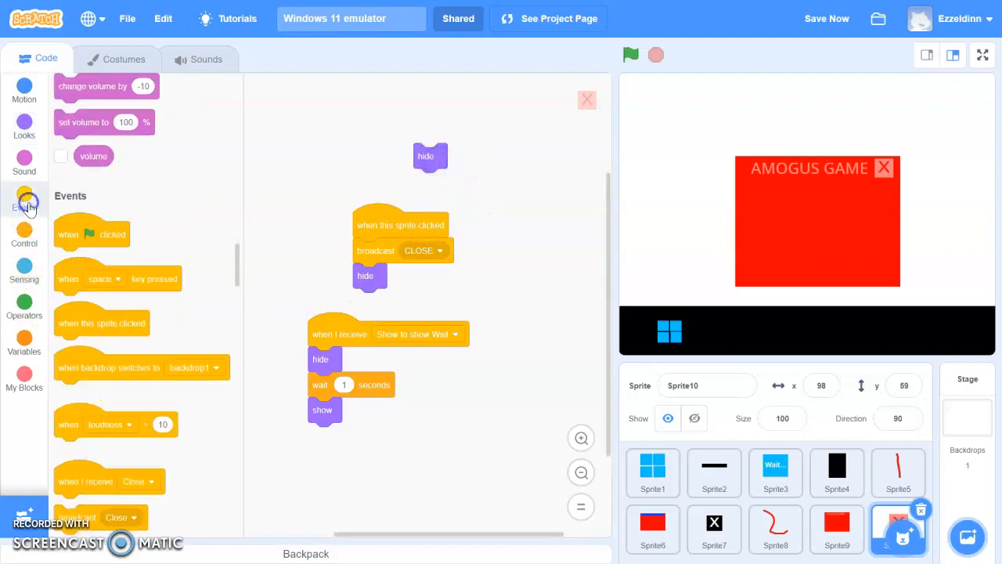
{"action": "left_click_drag", "start_coordinate": [92, 124], "coordinate": [454, 115]}
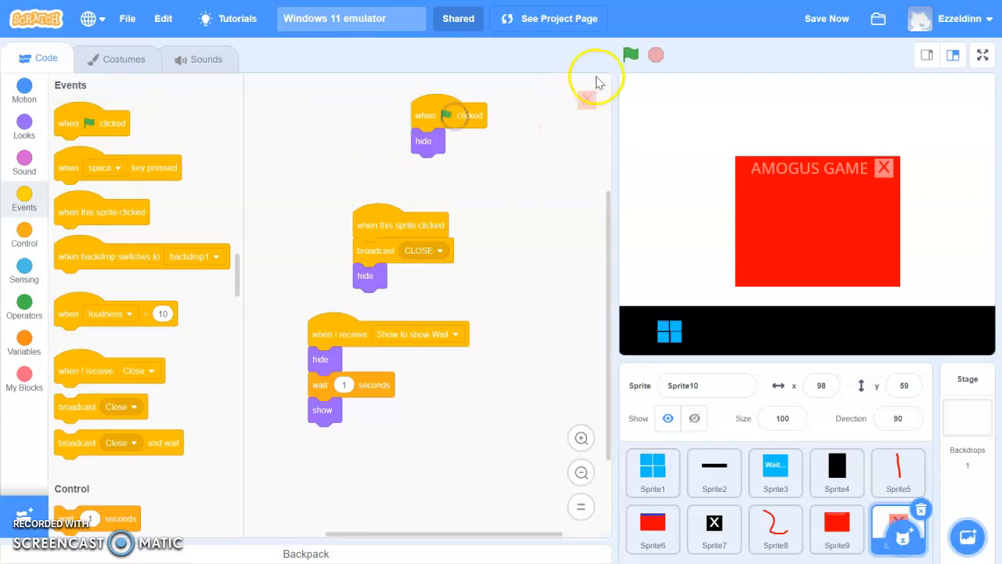
{"action": "left_click", "coordinate": [631, 54]}
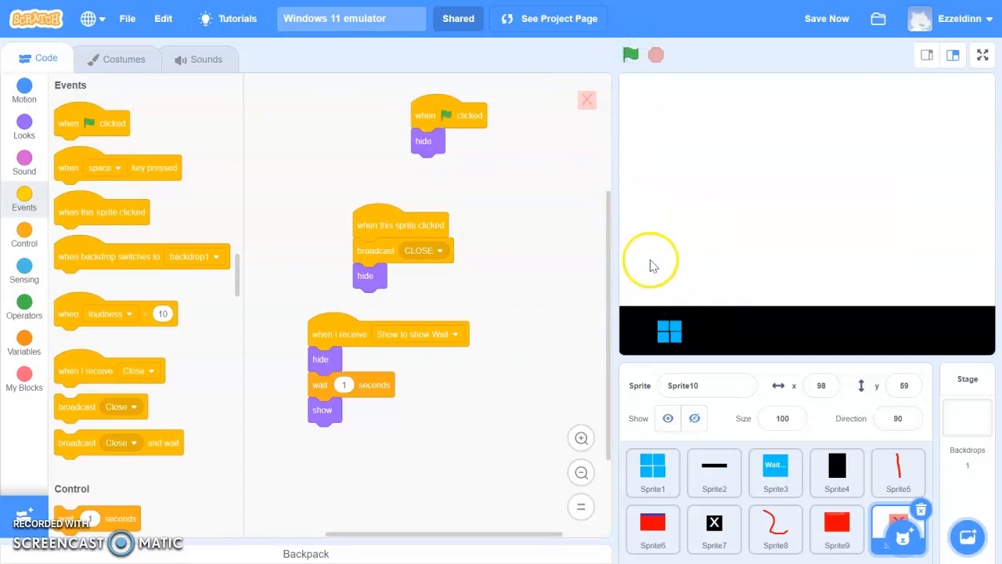
Step: On the full-screen project page, test opening the AMOGUS GAME window from the start menu and closing it with its X
{"action": "left_click", "coordinate": [525, 19]}
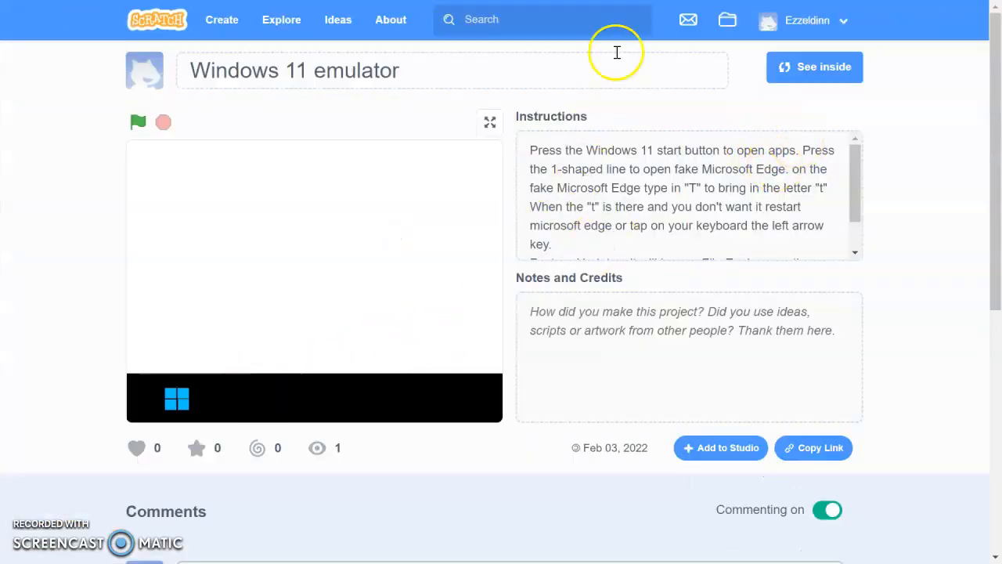
{"action": "left_click", "coordinate": [491, 122]}
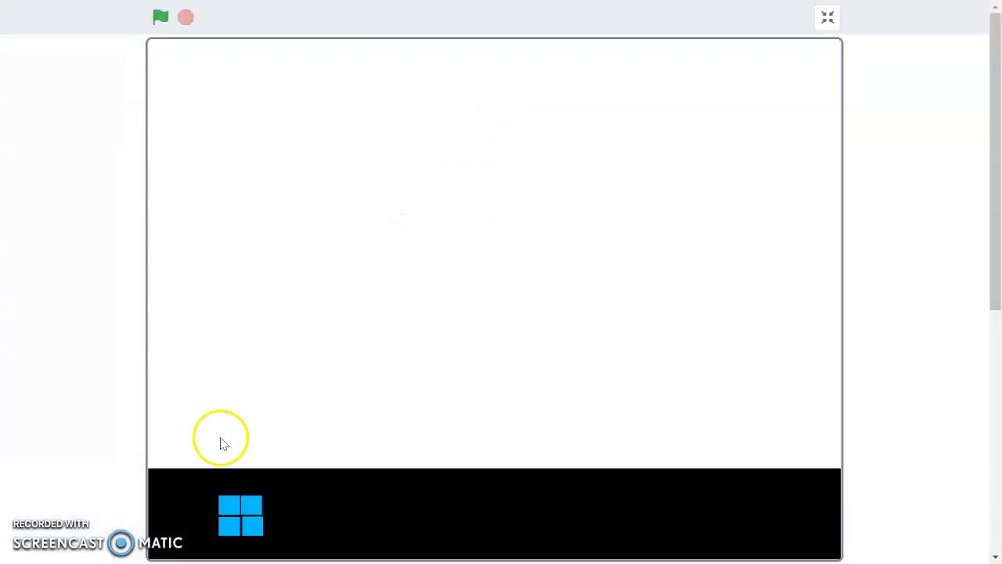
{"action": "left_click", "coordinate": [247, 511]}
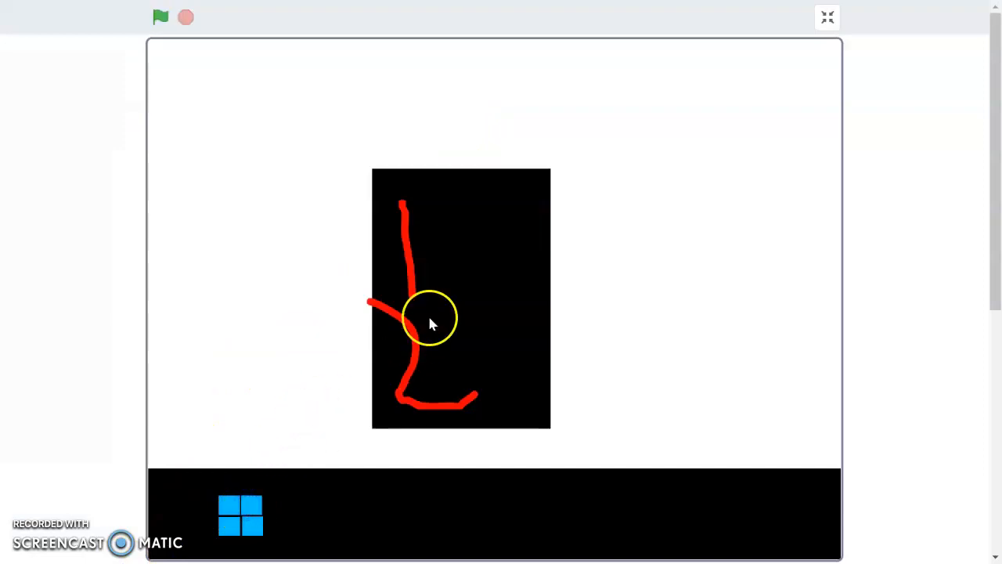
{"action": "left_click", "coordinate": [412, 327]}
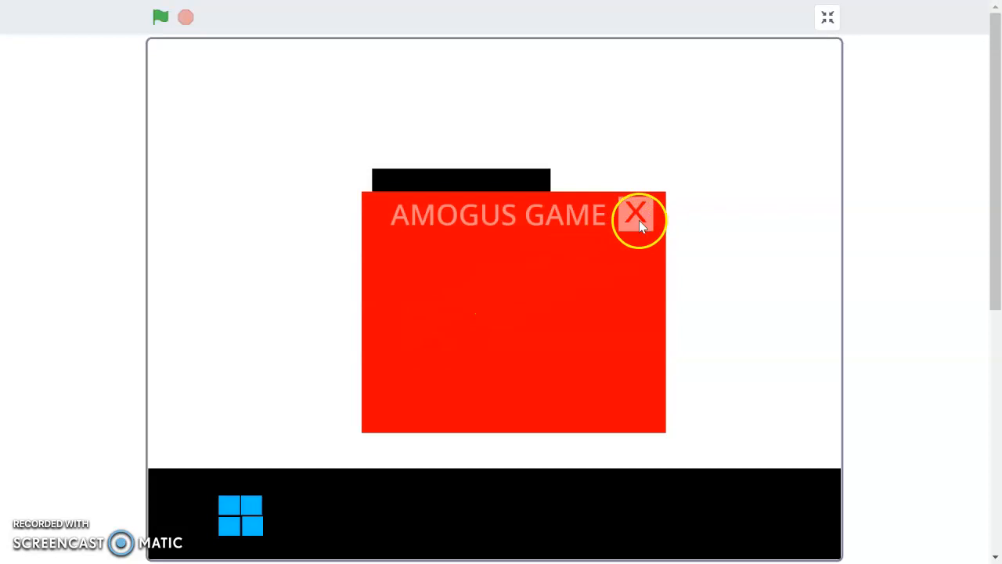
{"action": "left_click", "coordinate": [637, 218]}
Step: Test opening the fake Microsoft Edge window through the start menu's 1-shaped line and closing it with its X
{"action": "left_click", "coordinate": [250, 508]}
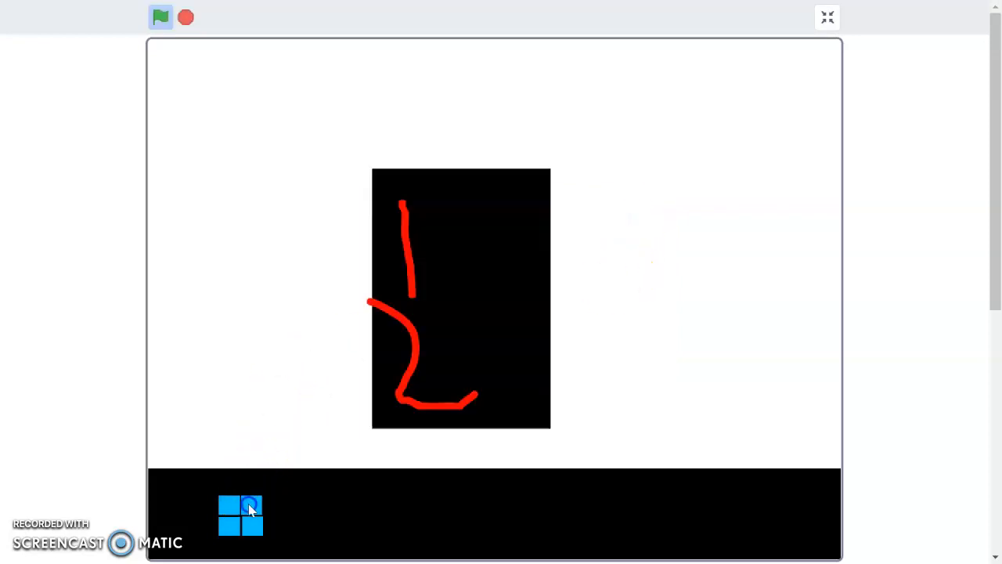
{"action": "left_click", "coordinate": [407, 247]}
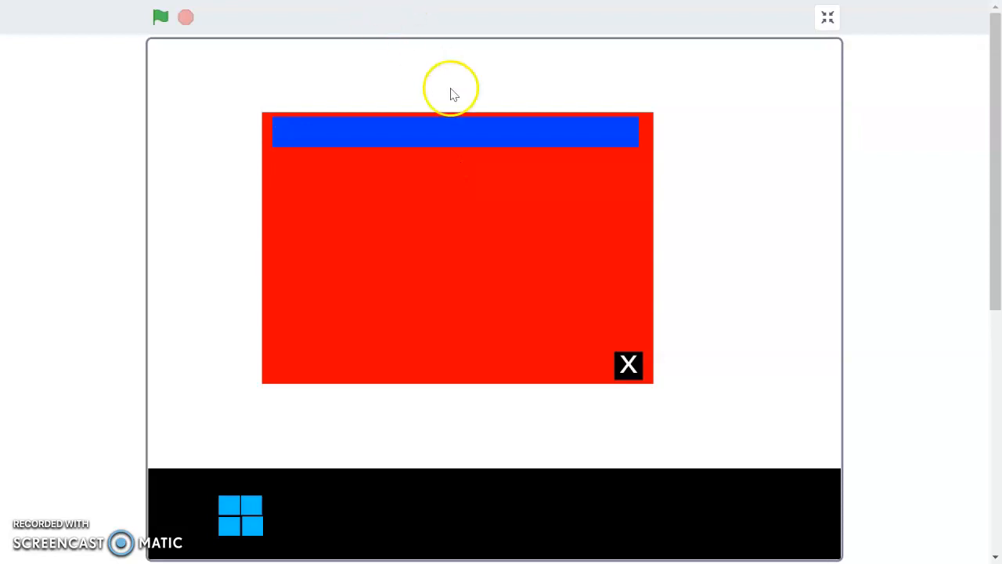
{"action": "left_click", "coordinate": [633, 376]}
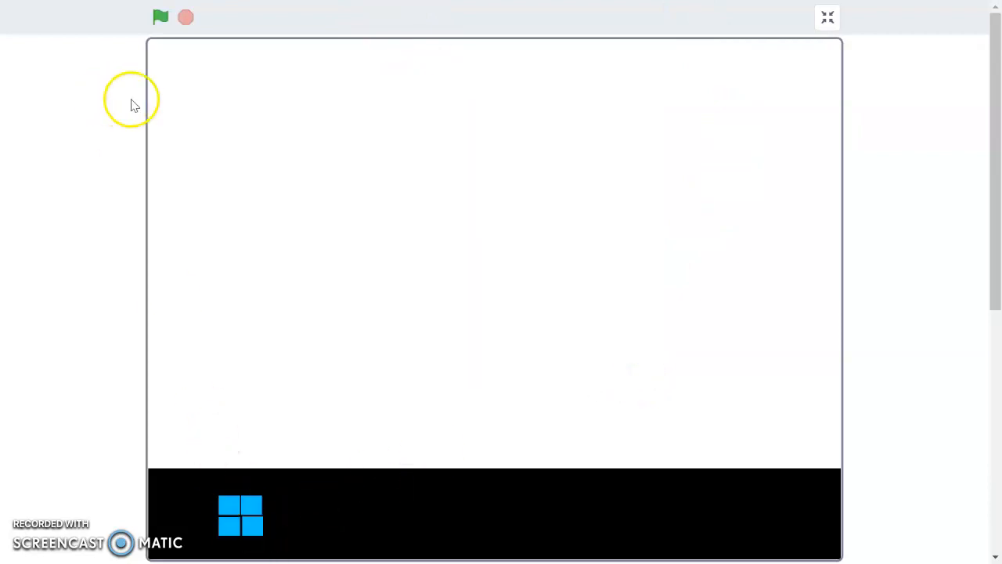
Step: Leave full screen to read the rest of the project's instructions, and reopen the project in the editor
{"action": "left_click", "coordinate": [831, 17]}
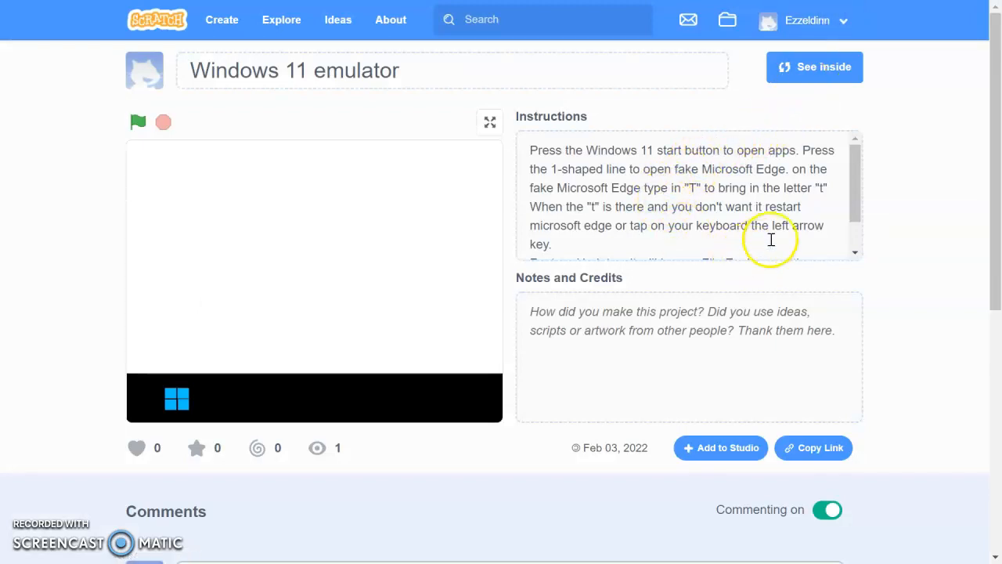
{"action": "scroll", "coordinate": [830, 234], "scroll_direction": "down", "scroll_amount": 1}
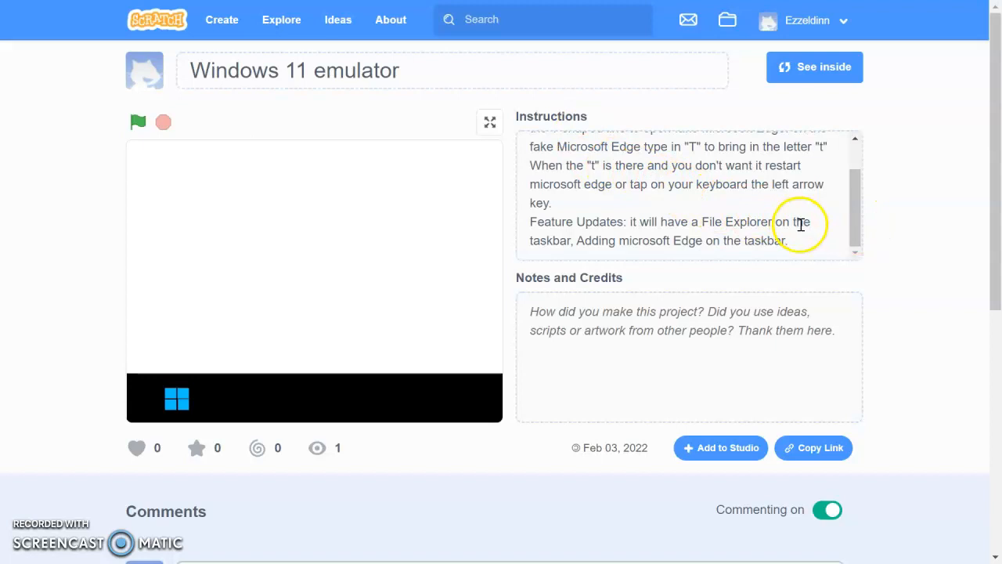
{"action": "left_click", "coordinate": [832, 69]}
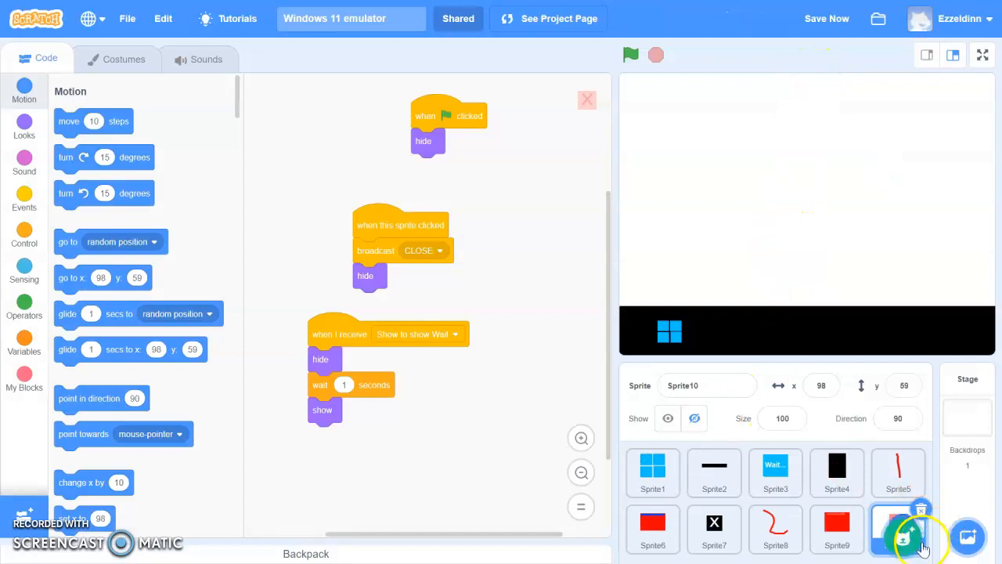
Step: Paint a new sprite with the text "Restart" and place it on the black taskbar at about x 40, y -89
{"action": "mouse_move", "coordinate": [909, 542]}
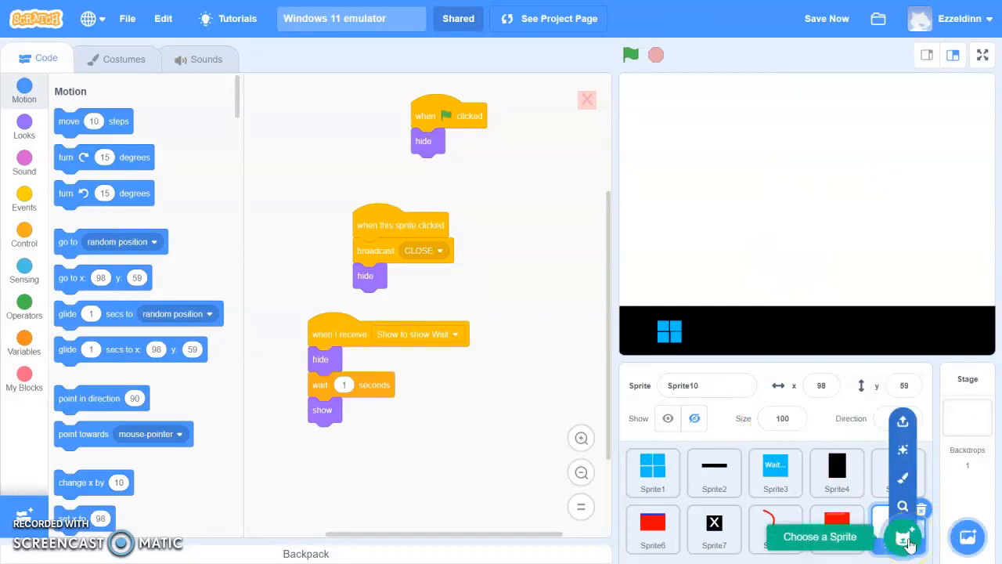
{"action": "left_click", "coordinate": [904, 479]}
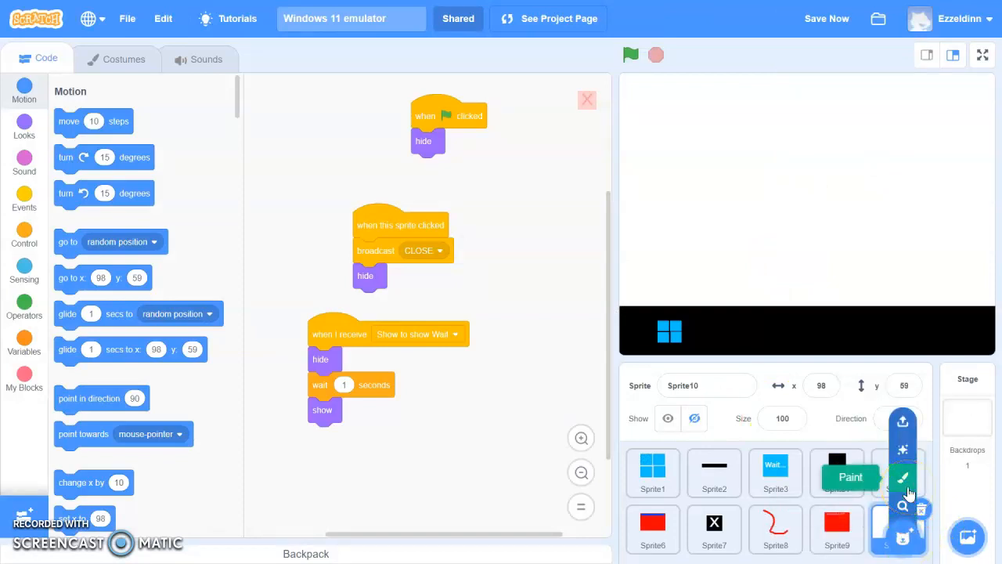
{"action": "left_click", "coordinate": [906, 480]}
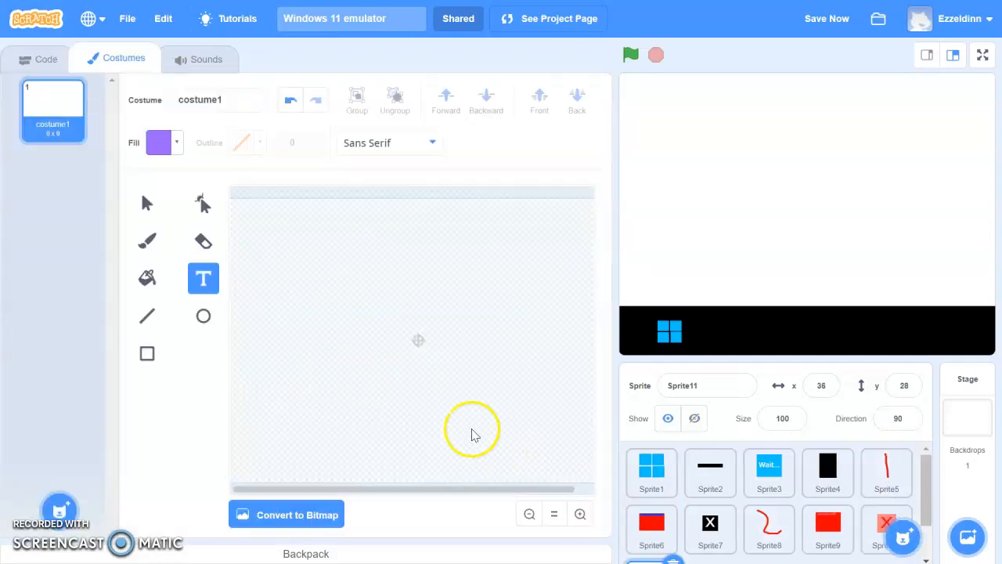
{"action": "left_click", "coordinate": [301, 389]}
{"action": "type", "text": "Restart"}
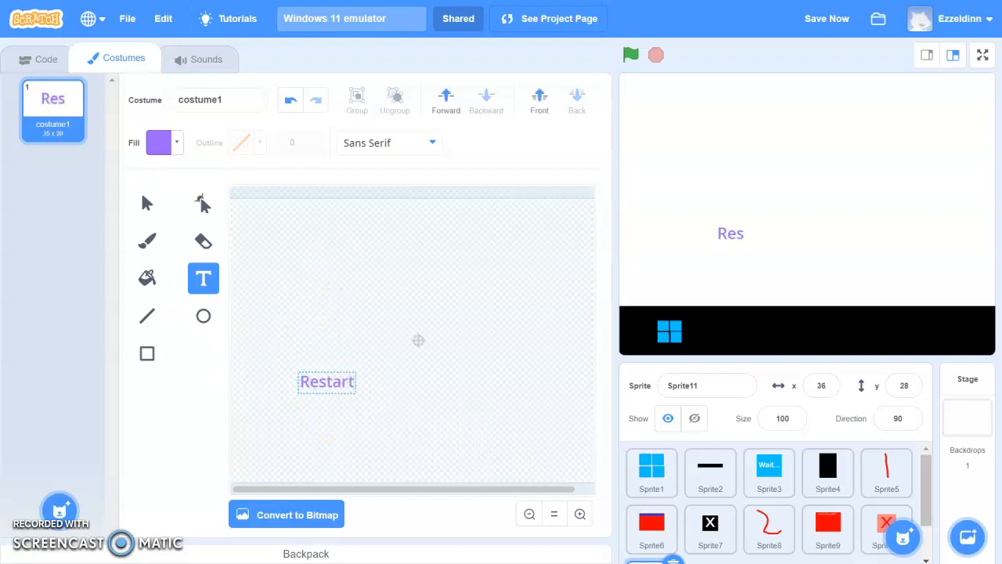
{"action": "left_click", "coordinate": [40, 67]}
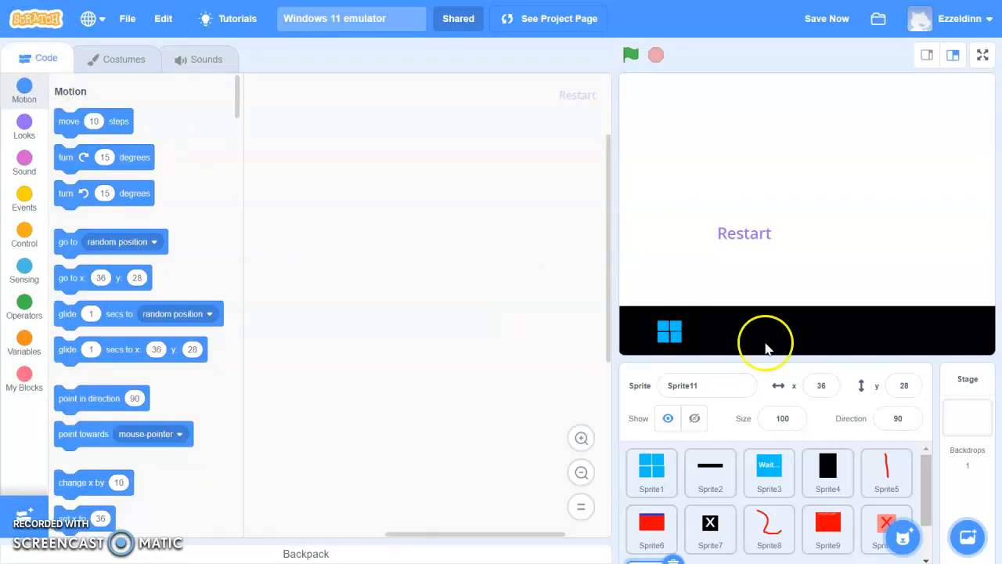
{"action": "left_click_drag", "start_coordinate": [734, 233], "coordinate": [736, 333]}
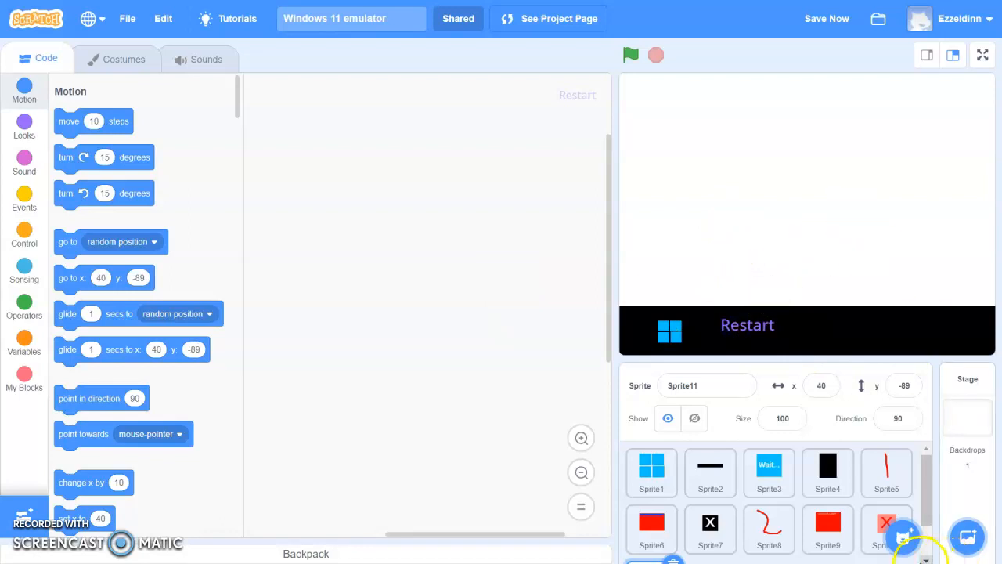
Step: Add a second, blank painted backdrop to the Stage
{"action": "mouse_move", "coordinate": [906, 546]}
{"action": "left_click", "coordinate": [978, 415]}
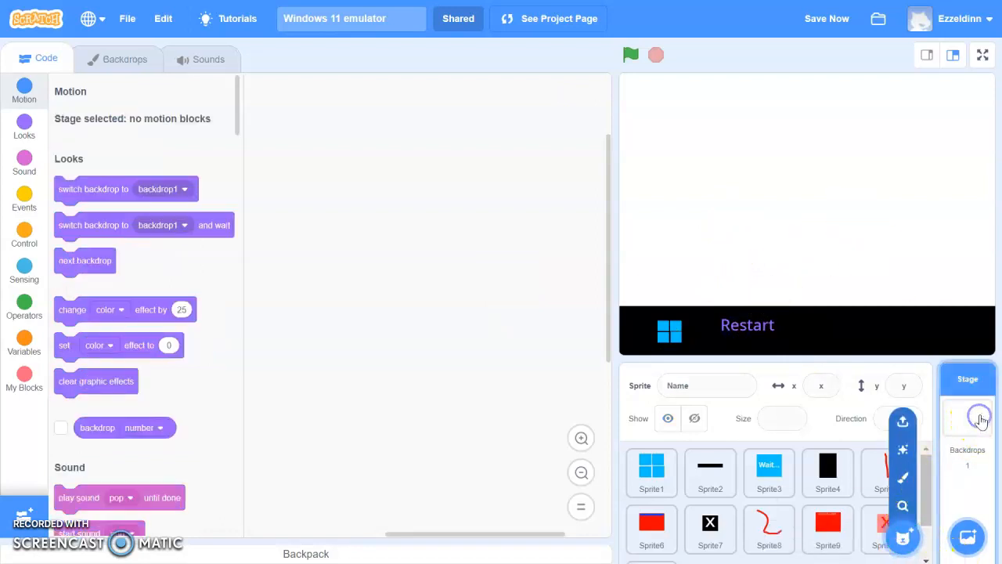
{"action": "left_click", "coordinate": [142, 66]}
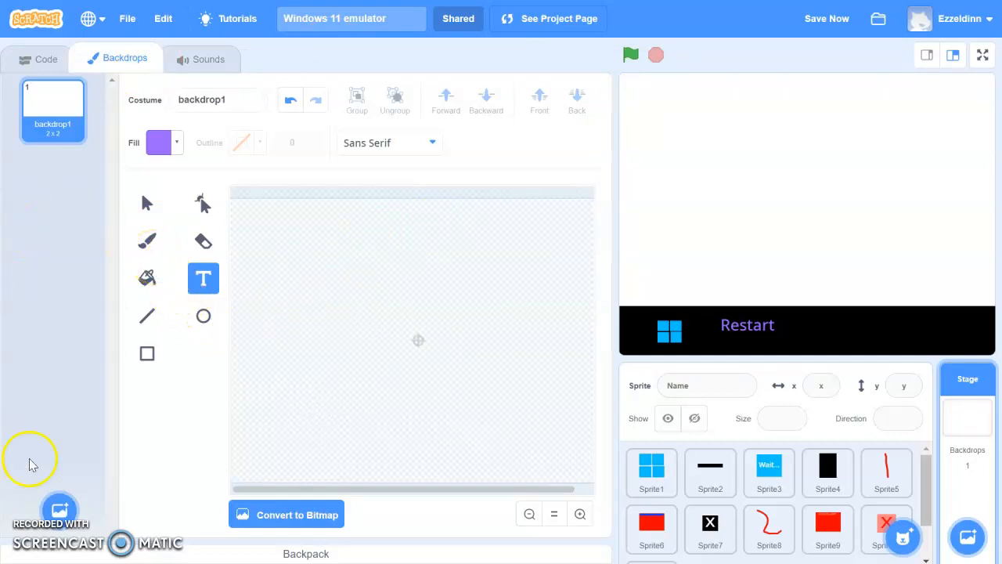
{"action": "mouse_move", "coordinate": [57, 508]}
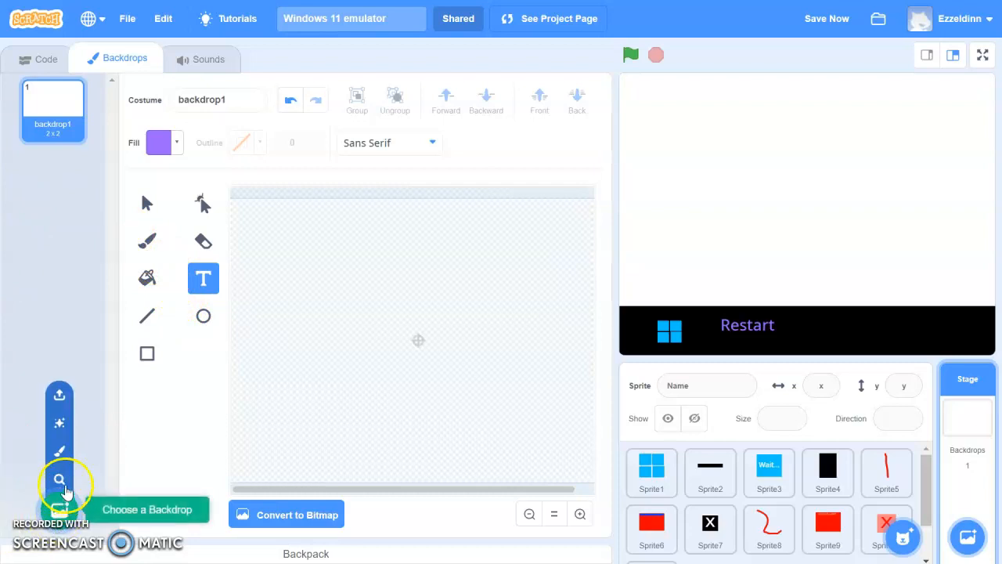
{"action": "left_click", "coordinate": [63, 452]}
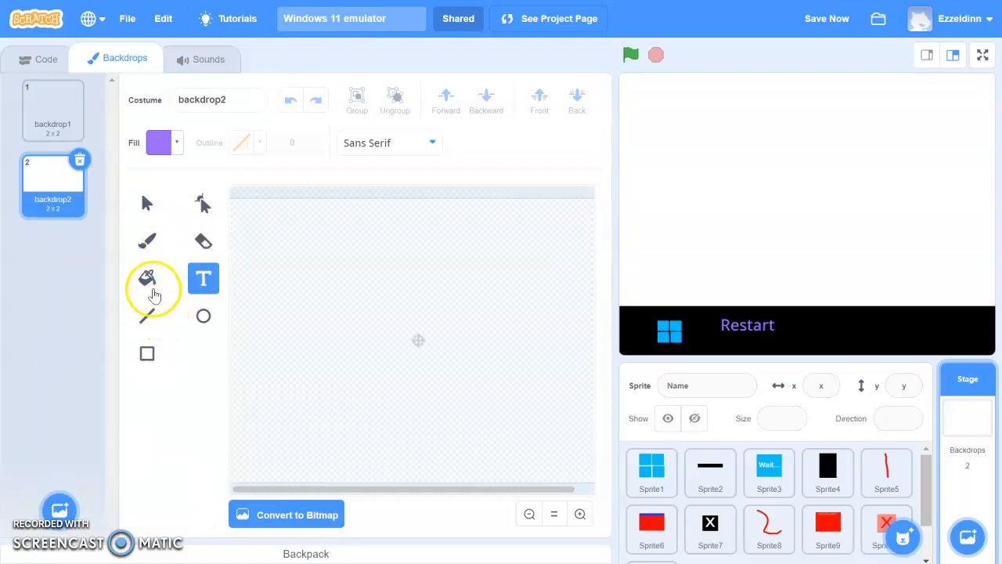
Step: Set the fill colour to black with brightness 0 and try to flood-fill the blank backdrop2
{"action": "left_click", "coordinate": [148, 279]}
{"action": "left_click", "coordinate": [176, 147]}
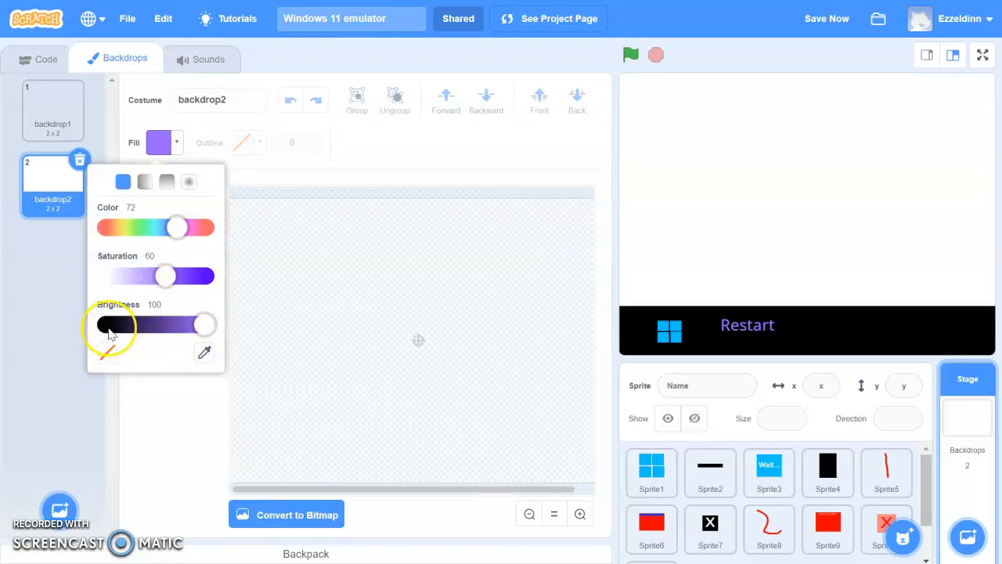
{"action": "mouse_move", "coordinate": [109, 325]}
{"action": "left_mouse_down"}
{"action": "mouse_move", "coordinate": [197, 321]}
{"action": "mouse_move", "coordinate": [102, 327]}
{"action": "left_mouse_up"}
{"action": "left_click", "coordinate": [190, 396]}
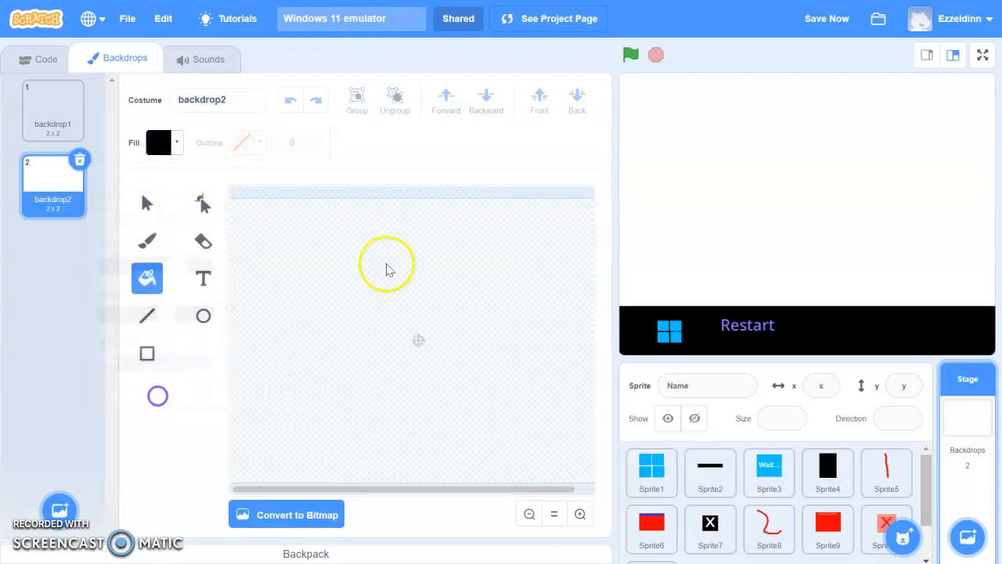
{"action": "left_click", "coordinate": [346, 329]}
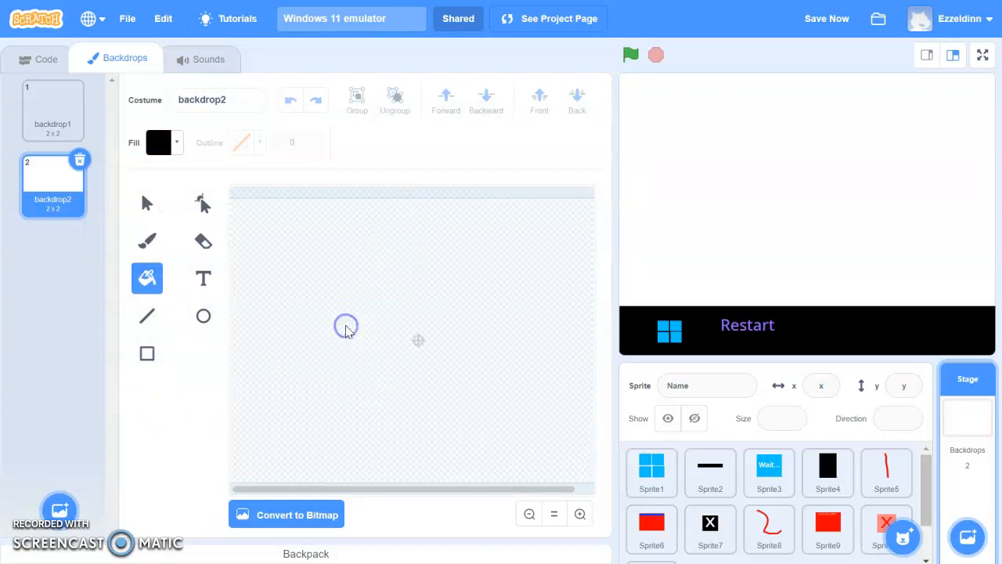
{"action": "left_click_drag", "start_coordinate": [296, 405], "coordinate": [607, 224]}
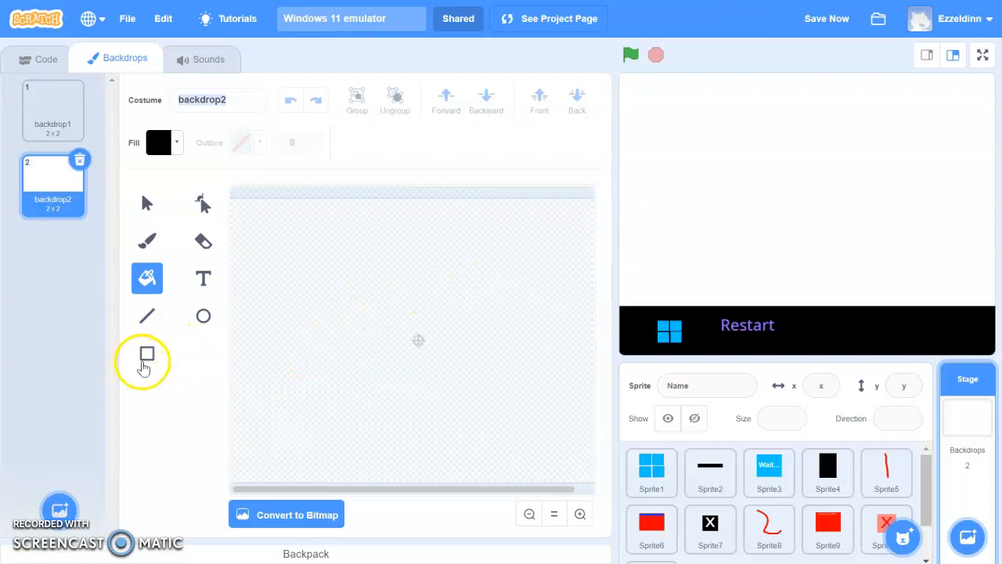
Step: Draw a black rectangle without outline that extends past the whole stage area of backdrop2
{"action": "left_click", "coordinate": [146, 361]}
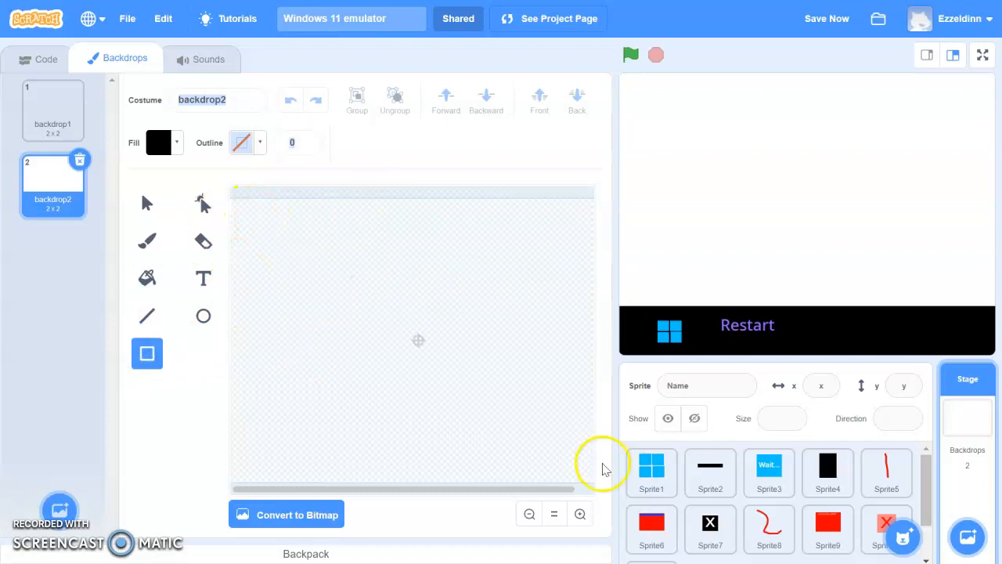
{"action": "left_click", "coordinate": [530, 514]}
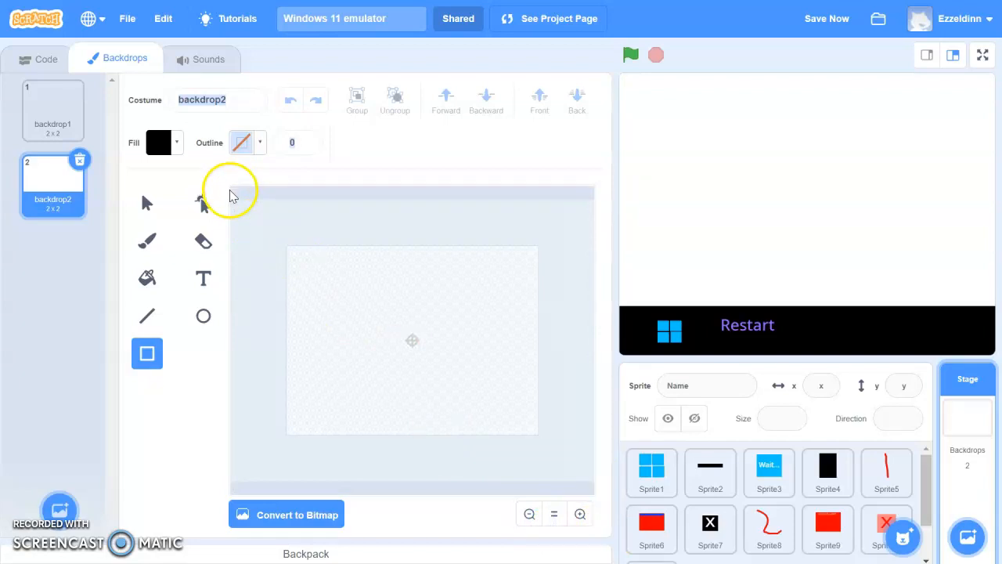
{"action": "left_click_drag", "start_coordinate": [235, 192], "coordinate": [593, 494]}
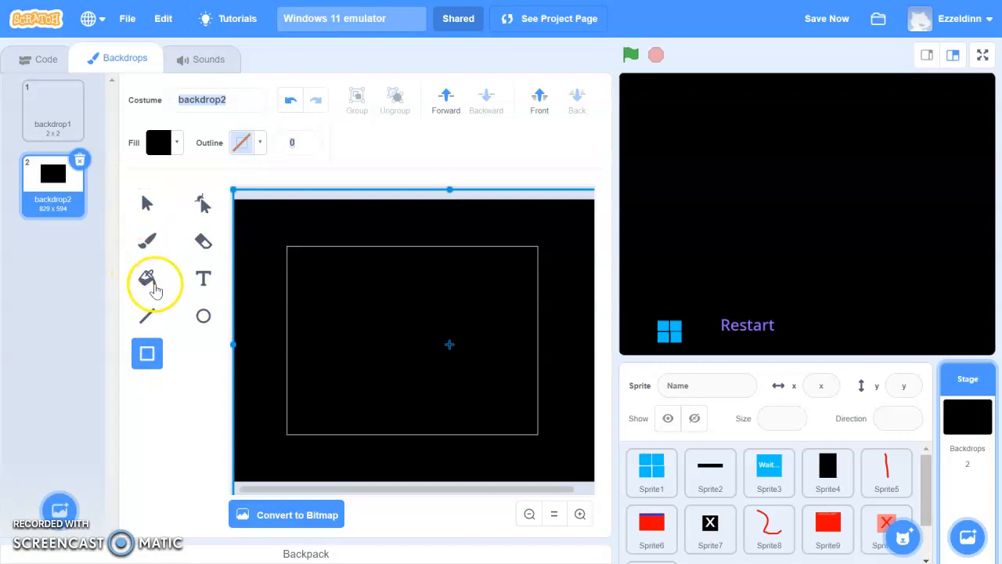
Step: Place the text "Rest" near the upper-left corner of the black backdrop and change its fill to bright red
{"action": "left_click", "coordinate": [154, 321]}
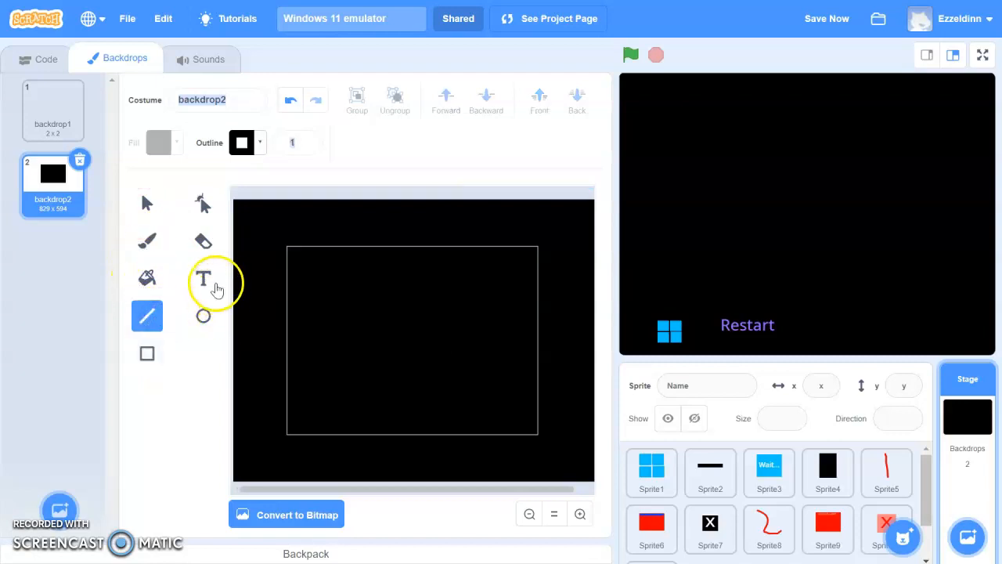
{"action": "left_click", "coordinate": [203, 278]}
{"action": "left_click", "coordinate": [301, 273]}
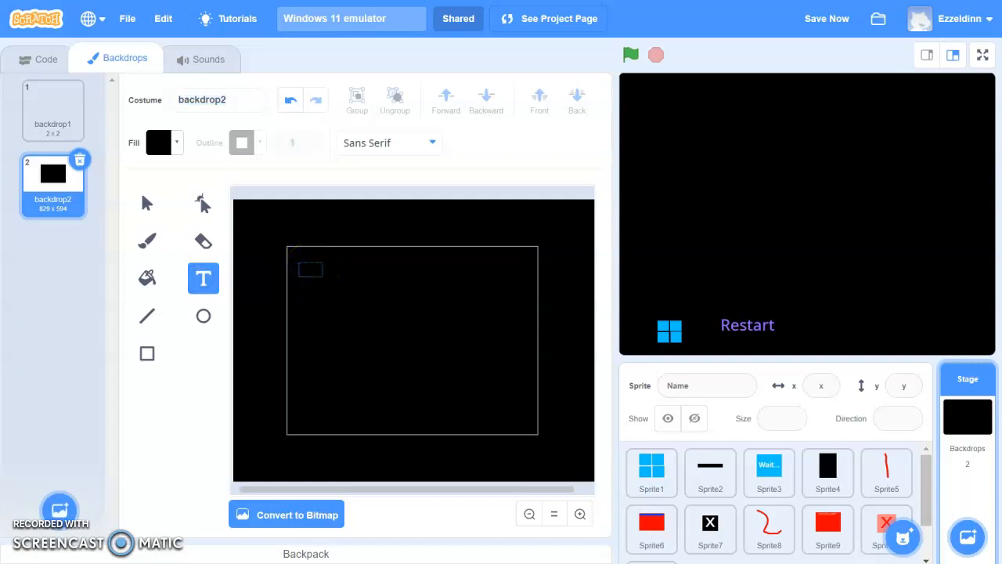
{"action": "left_click", "coordinate": [178, 146]}
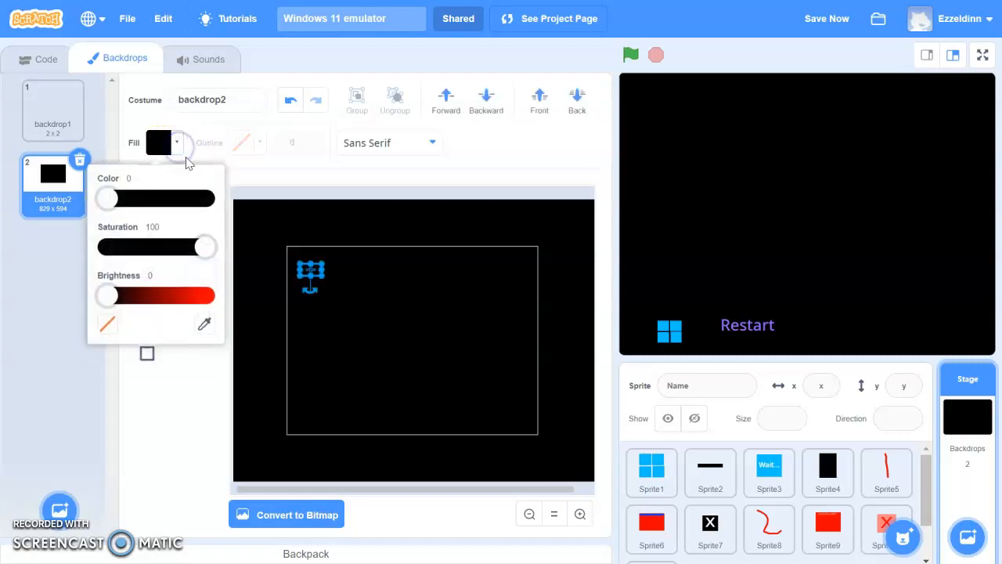
{"action": "left_click_drag", "start_coordinate": [205, 296], "coordinate": [248, 297]}
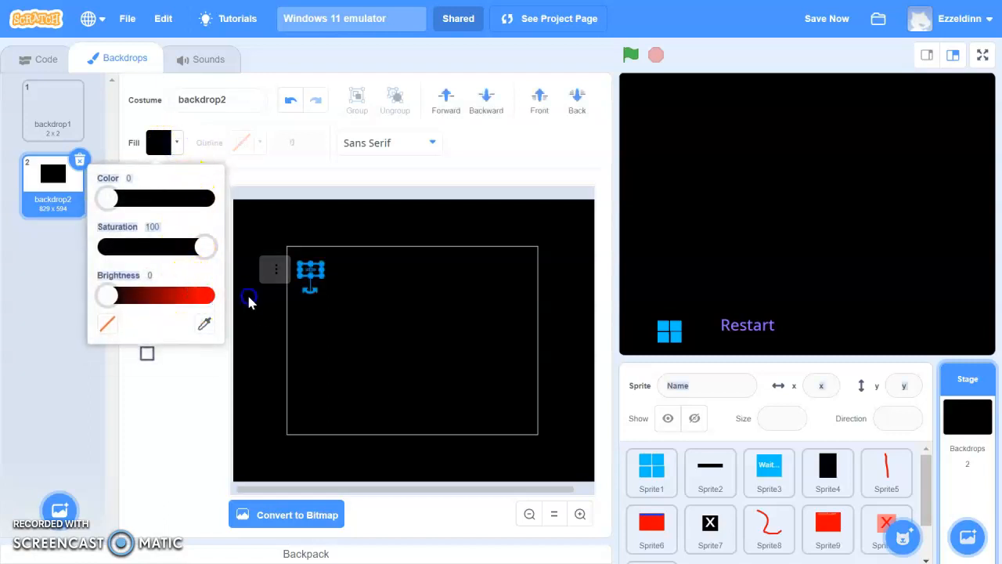
{"action": "left_click", "coordinate": [205, 305]}
{"action": "left_click", "coordinate": [196, 418]}
Step: Delete the "Rest" text and write "Restarting..." in red slightly below its spot on backdrop2
{"action": "left_click", "coordinate": [318, 284]}
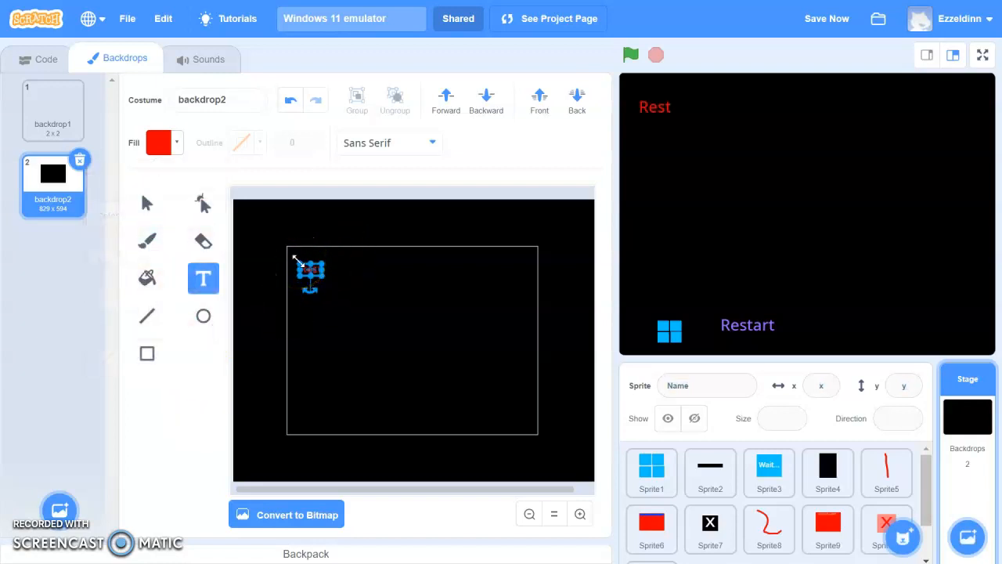
{"action": "key", "text": "Delete"}
{"action": "left_click", "coordinate": [297, 302]}
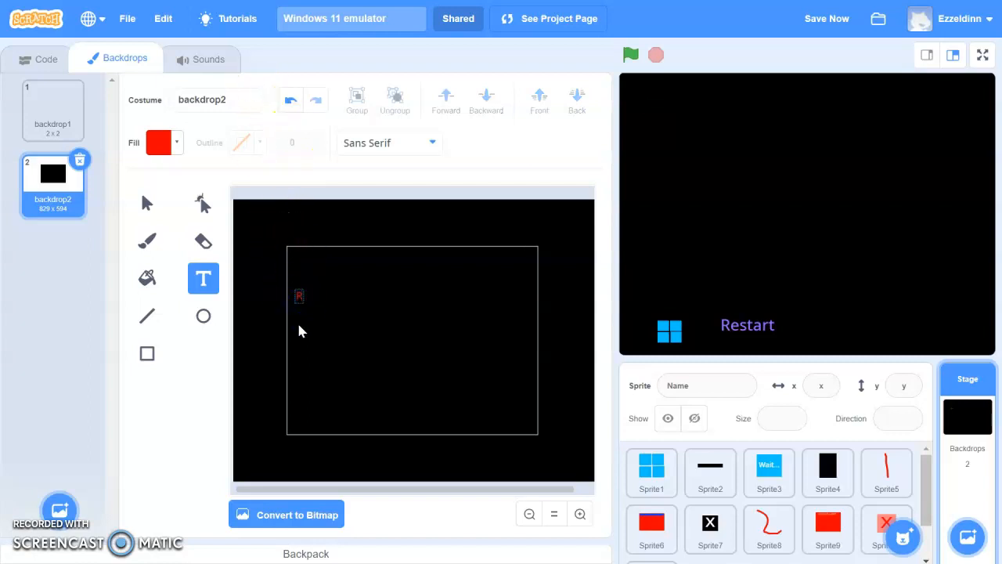
{"action": "type", "text": "Restarting"}
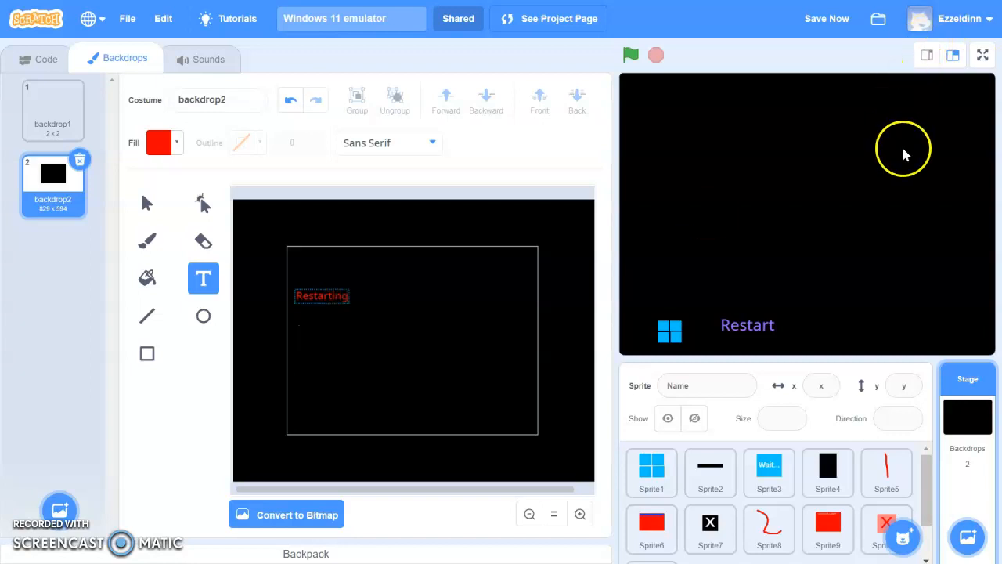
{"action": "type", "text": "..."}
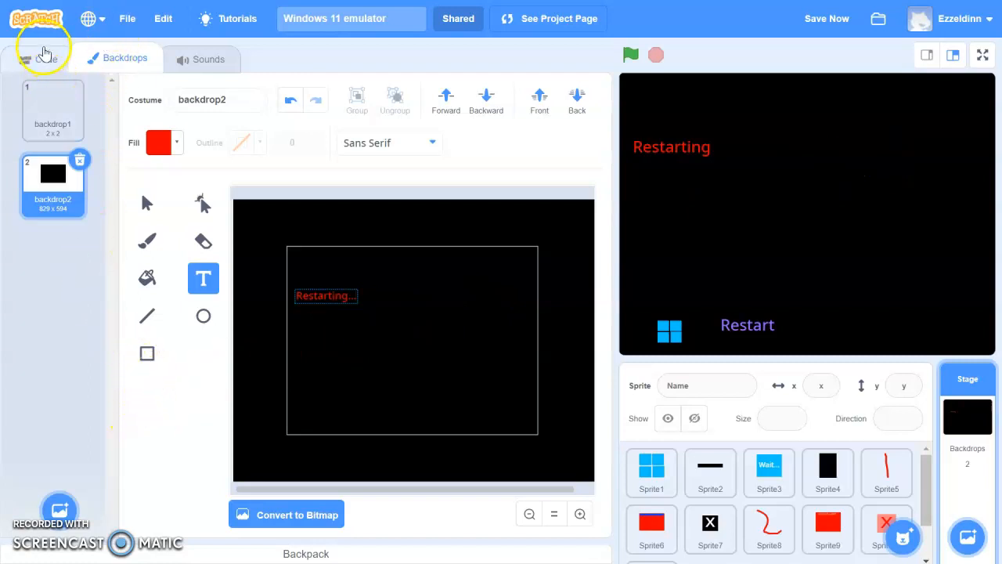
Step: Finish the text editing and switch the Stage back to backdrop1
{"action": "left_click", "coordinate": [43, 58]}
{"action": "left_click", "coordinate": [117, 59]}
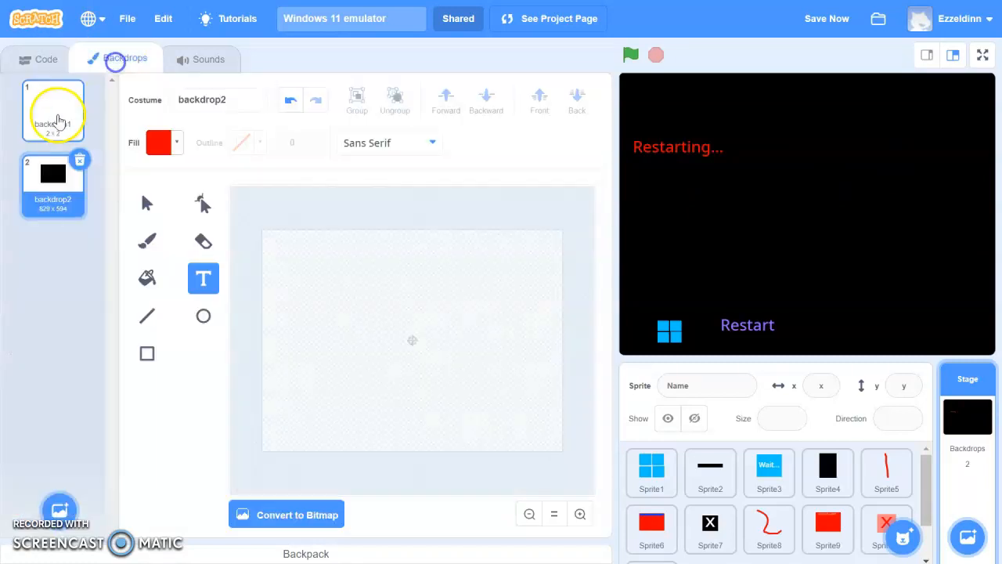
{"action": "left_click", "coordinate": [50, 109]}
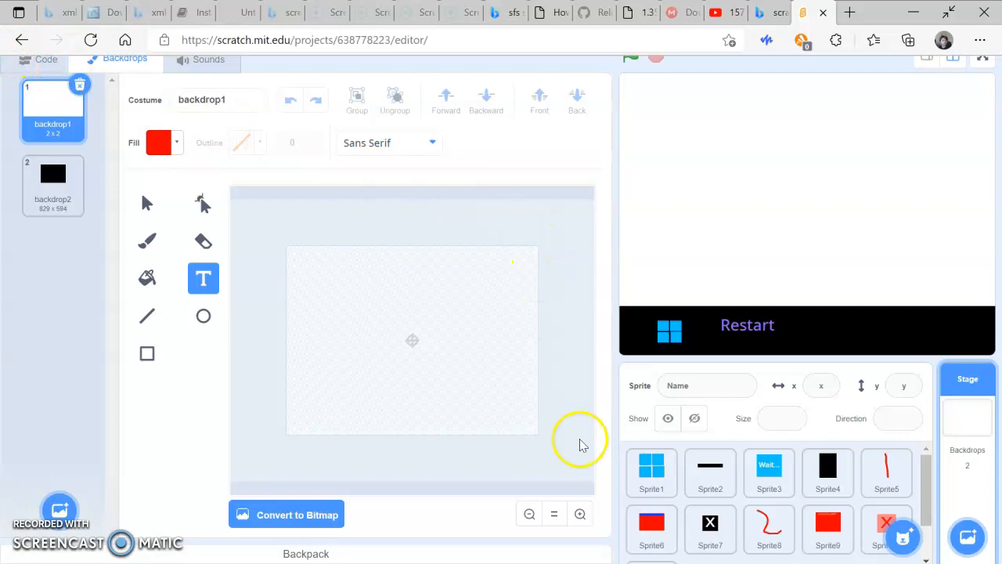
Step: Give the Restart sprite a script that switches the backdrop to backdrop2 when this sprite is clicked
{"action": "scroll", "coordinate": [776, 526], "scroll_direction": "down", "scroll_amount": 2}
{"action": "left_click", "coordinate": [656, 534]}
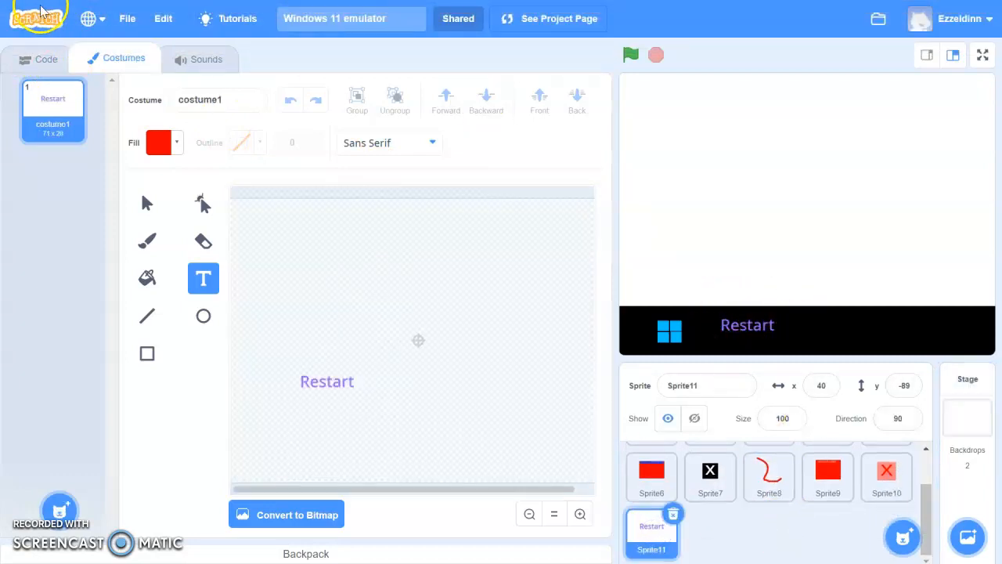
{"action": "left_click", "coordinate": [39, 59]}
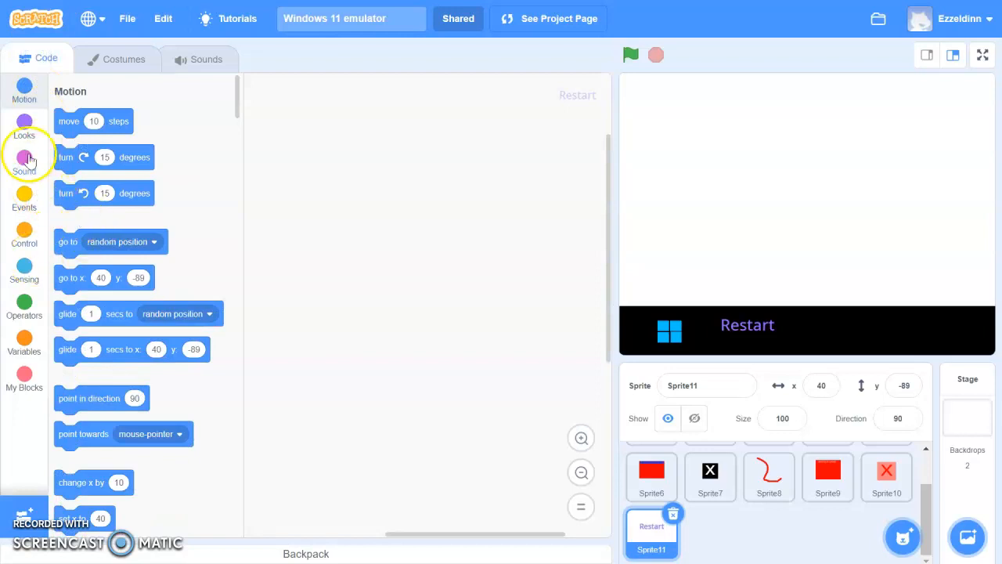
{"action": "left_click", "coordinate": [24, 125]}
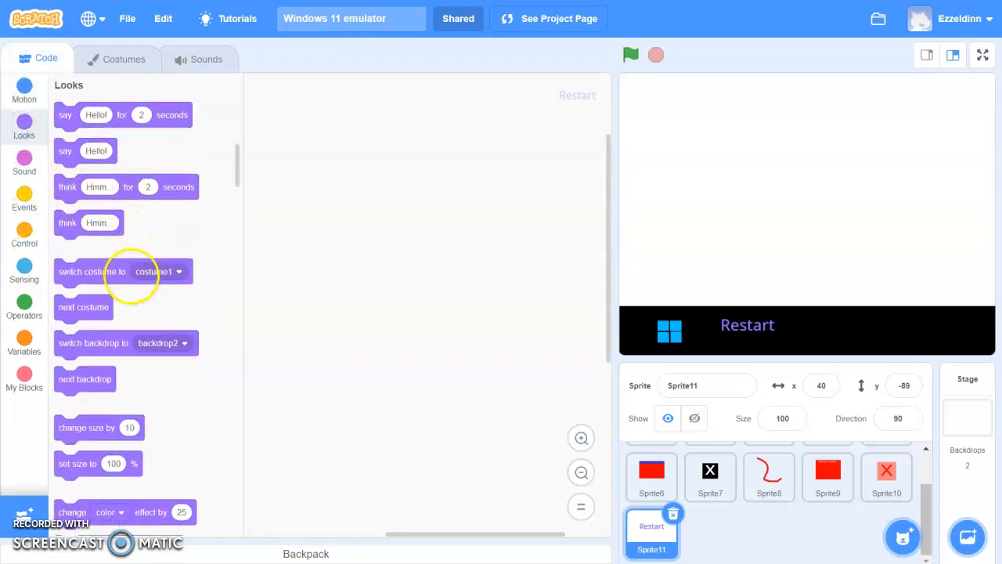
{"action": "left_click_drag", "start_coordinate": [122, 343], "coordinate": [384, 263]}
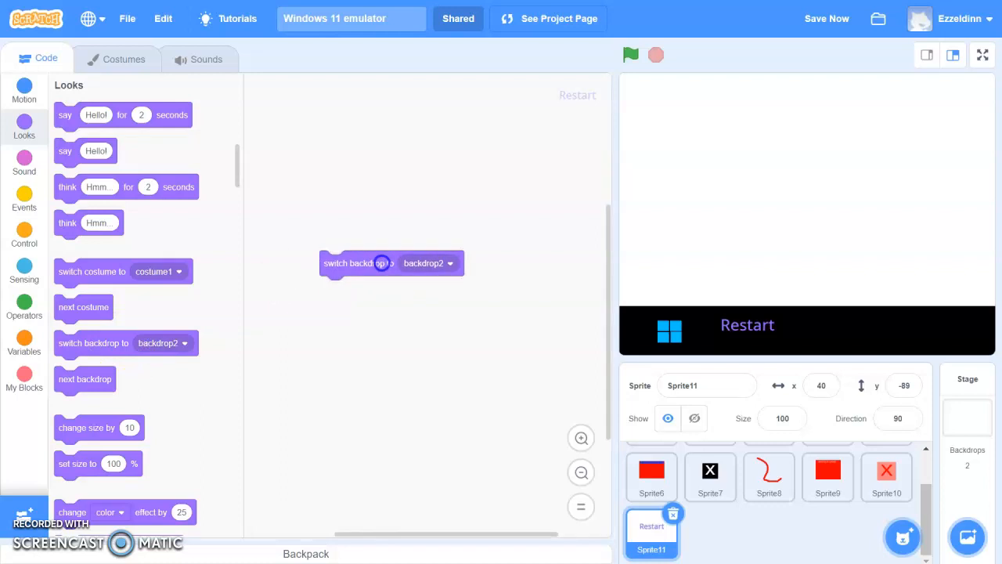
{"action": "left_click", "coordinate": [35, 205]}
{"action": "left_click_drag", "start_coordinate": [94, 213], "coordinate": [372, 248]}
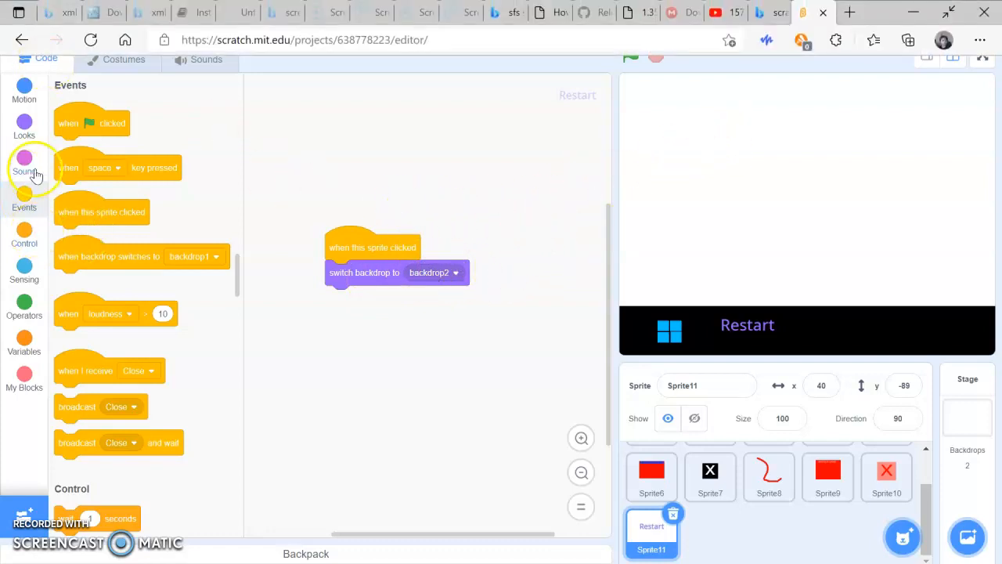
Step: Add an if-then block under the backdrop switch and place a loose backdrop number reporter below the script
{"action": "left_click", "coordinate": [23, 125]}
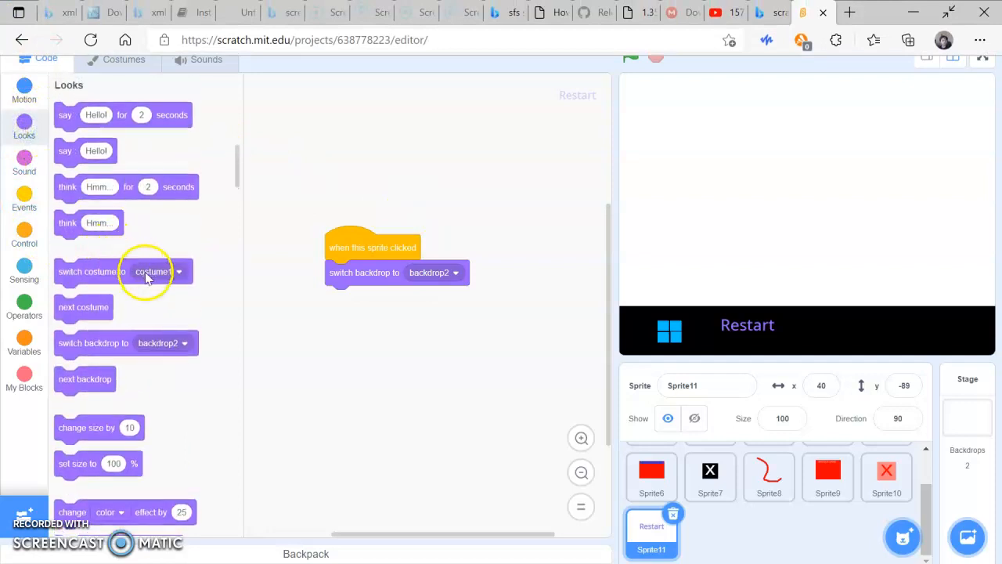
{"action": "left_click", "coordinate": [24, 235]}
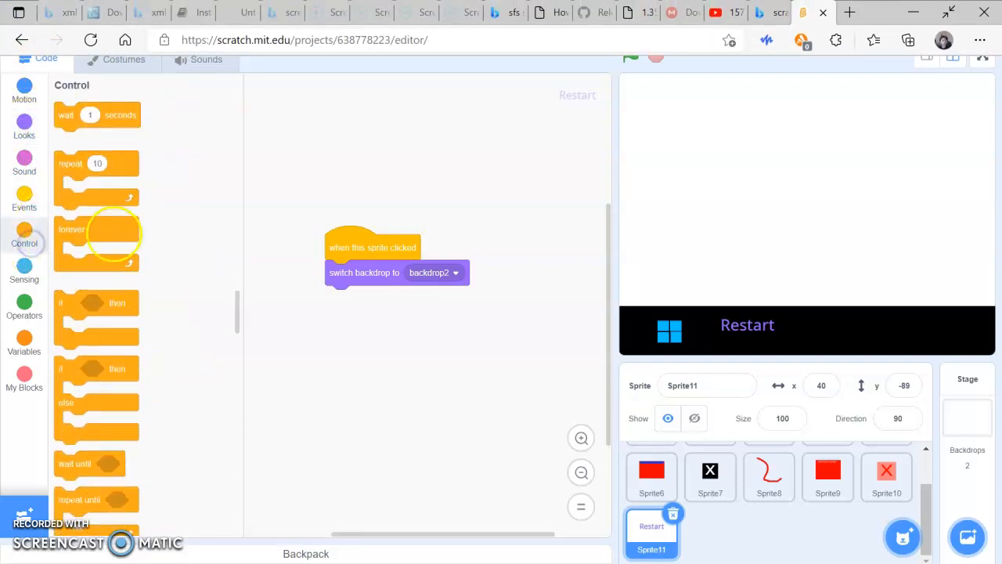
{"action": "left_click_drag", "start_coordinate": [107, 302], "coordinate": [389, 305]}
{"action": "left_click", "coordinate": [26, 137]}
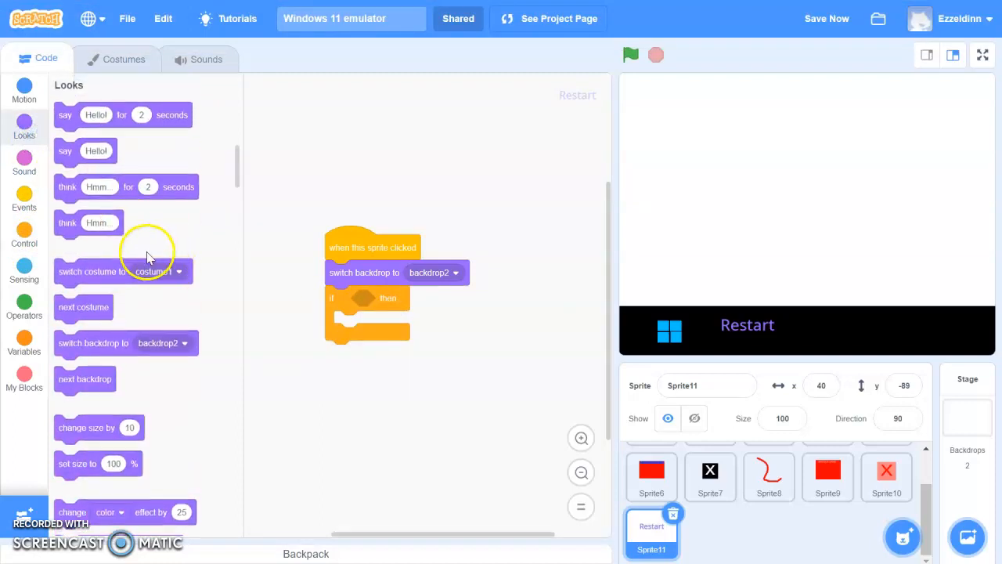
{"action": "scroll", "coordinate": [154, 294], "scroll_direction": "down", "scroll_amount": 6}
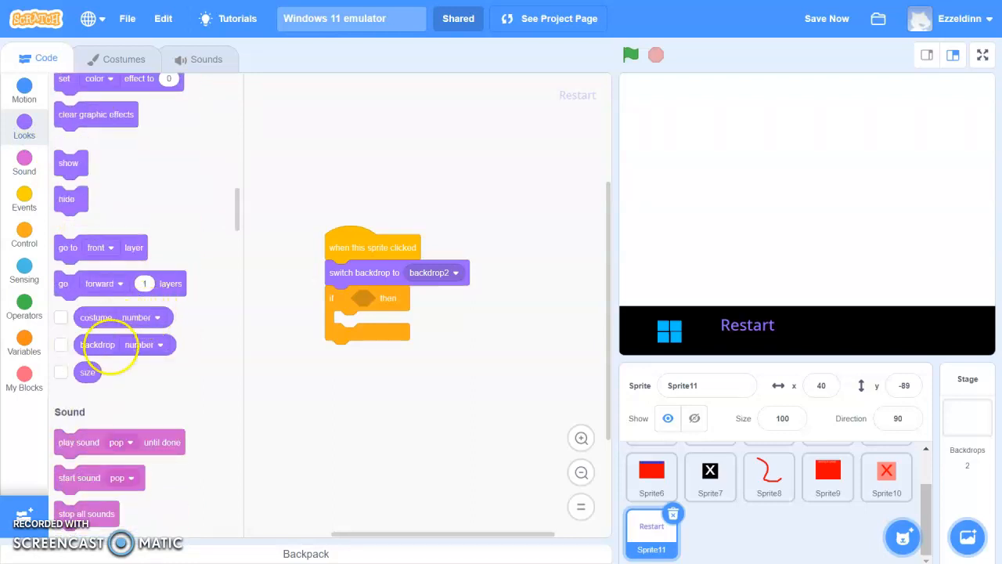
{"action": "left_click_drag", "start_coordinate": [108, 347], "coordinate": [430, 440]}
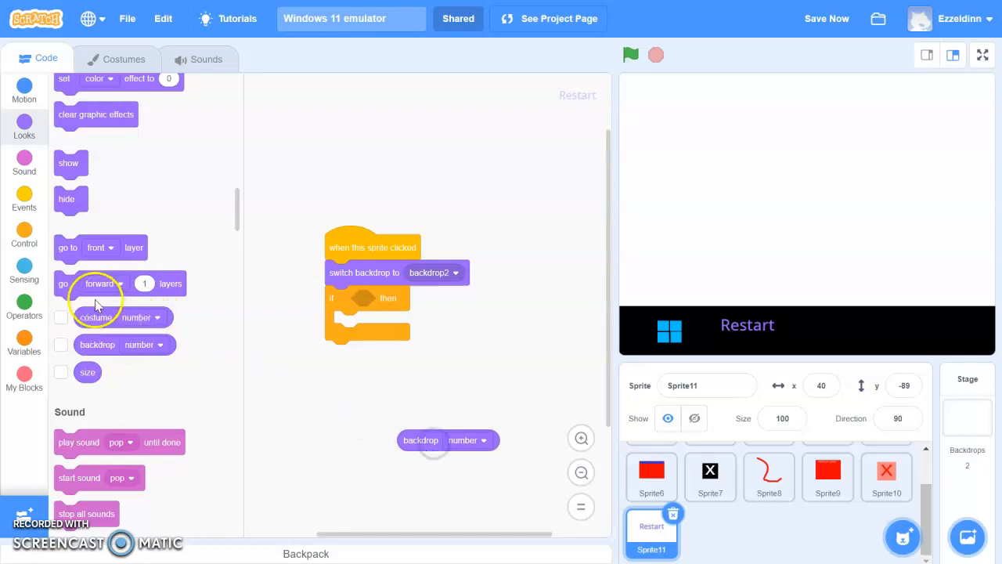
Step: Set the if block's condition to backdrop number = 2
{"action": "left_click", "coordinate": [24, 210]}
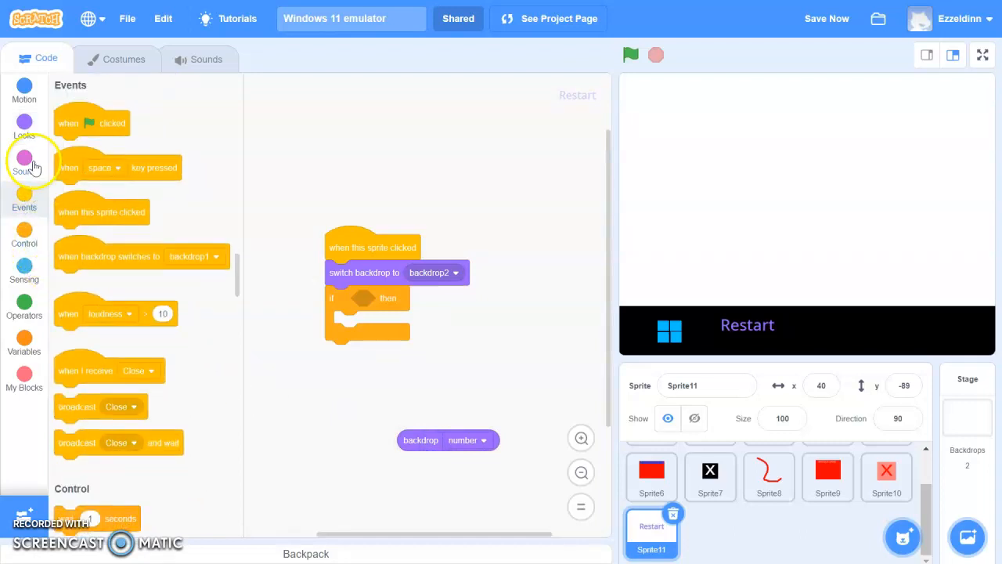
{"action": "left_click", "coordinate": [25, 307]}
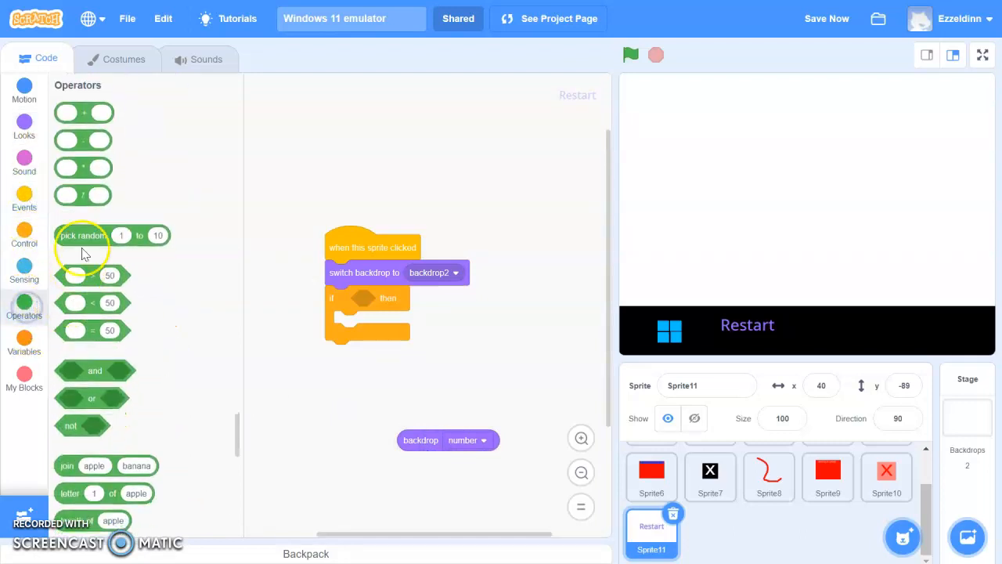
{"action": "left_click_drag", "start_coordinate": [91, 330], "coordinate": [377, 299]}
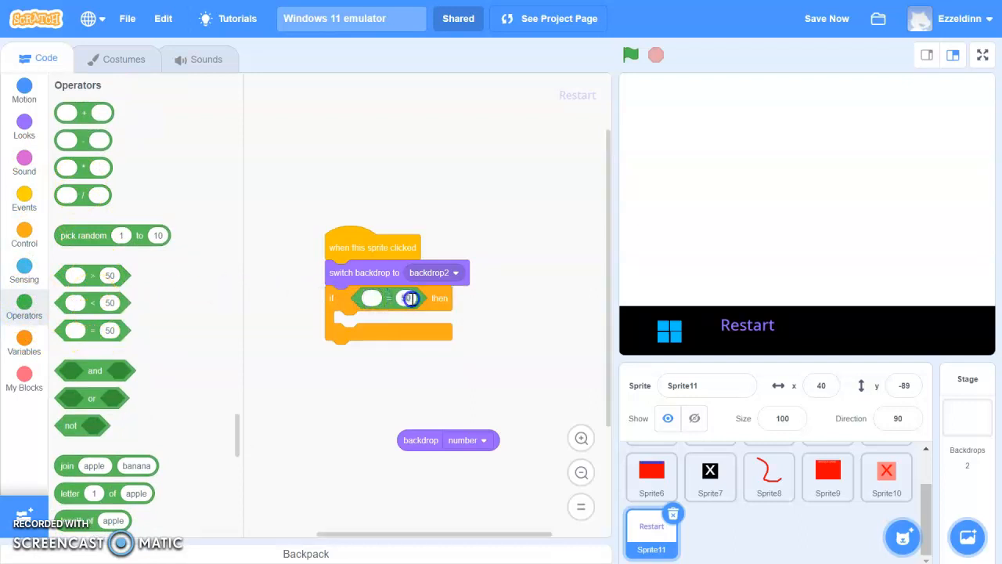
{"action": "type", "text": "2"}
{"action": "left_click", "coordinate": [454, 375]}
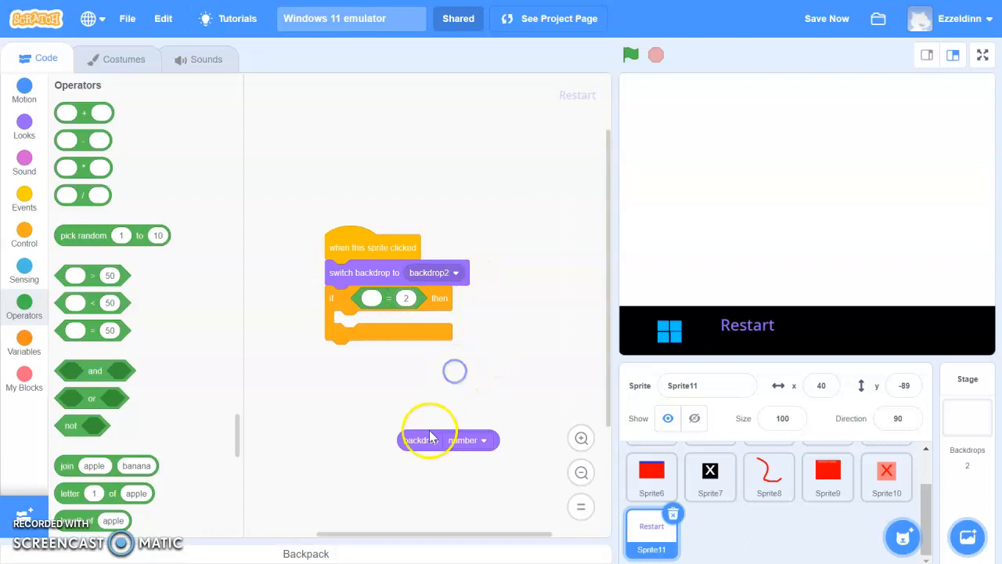
{"action": "left_click_drag", "start_coordinate": [427, 431], "coordinate": [383, 300]}
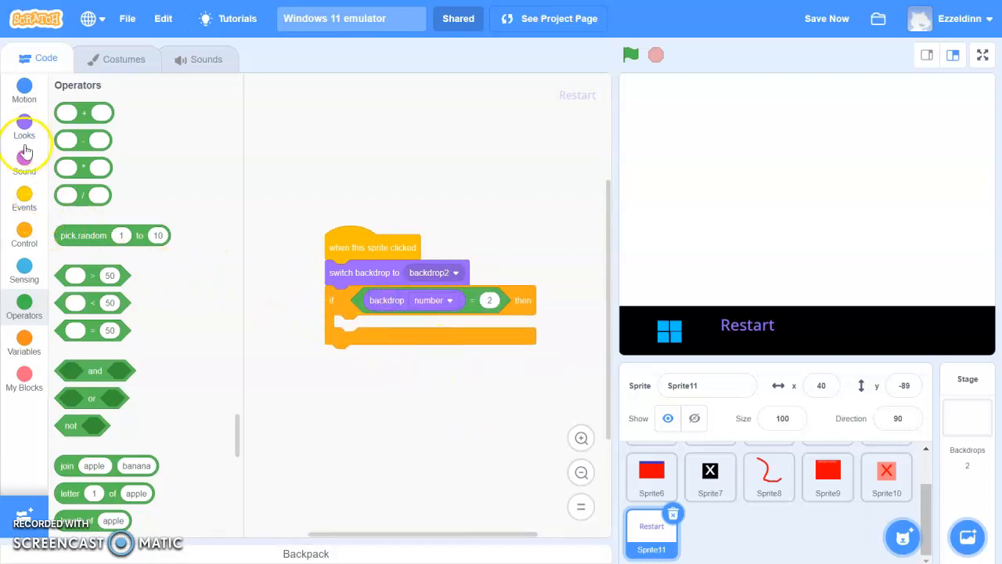
Step: Create a new broadcast message named "Close All" for the broadcast block
{"action": "left_click", "coordinate": [24, 202]}
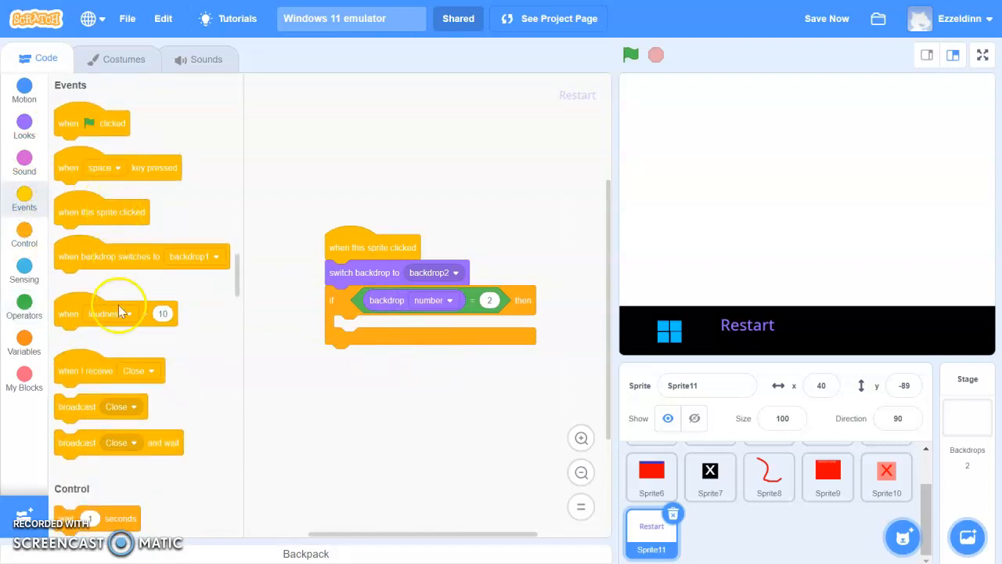
{"action": "left_click", "coordinate": [123, 408]}
{"action": "left_click", "coordinate": [118, 168]}
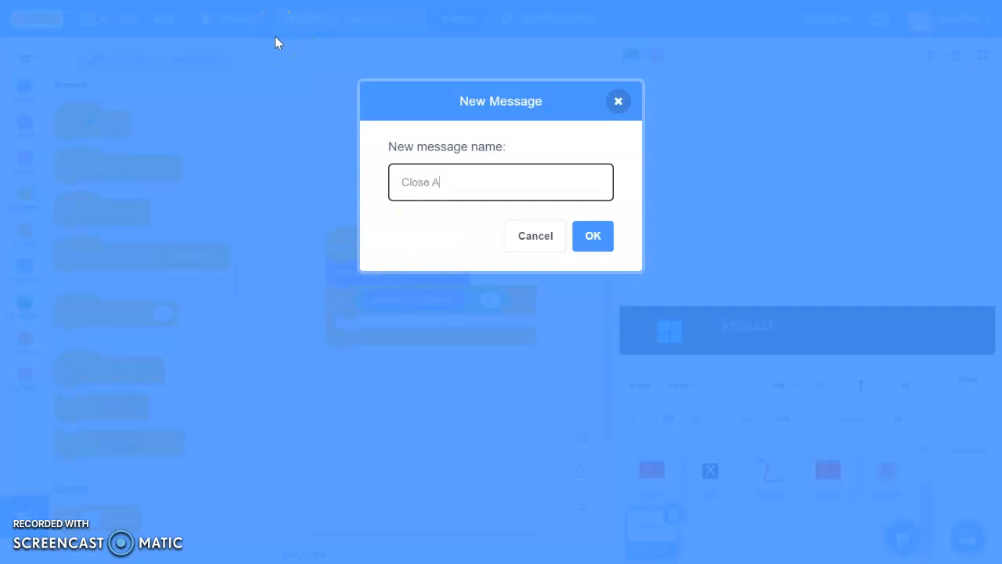
{"action": "left_click", "coordinate": [592, 242]}
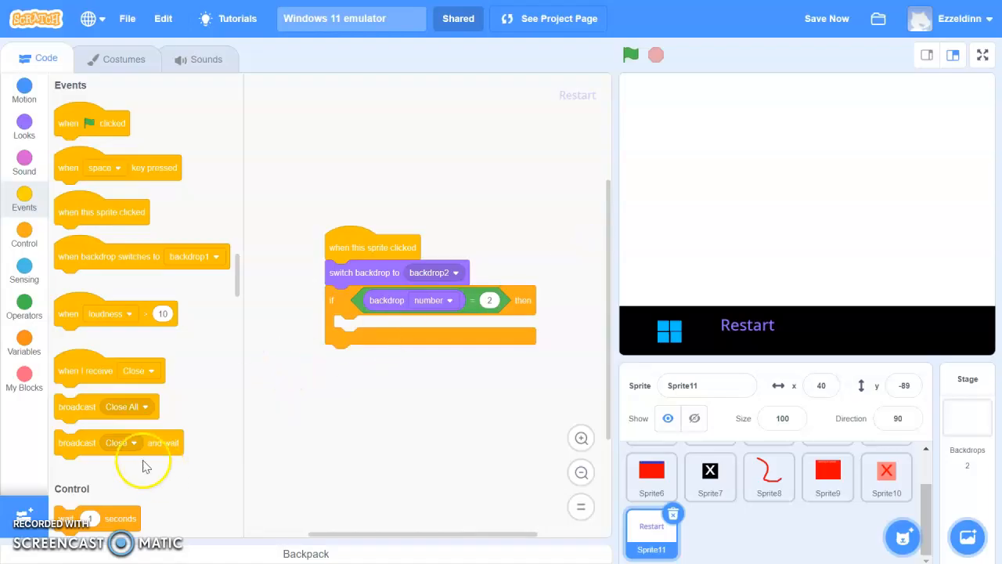
Step: Place the broadcast Close All block inside the if block and add a "when I receive Close All" hat block to Sprite6
{"action": "left_click_drag", "start_coordinate": [69, 409], "coordinate": [382, 332]}
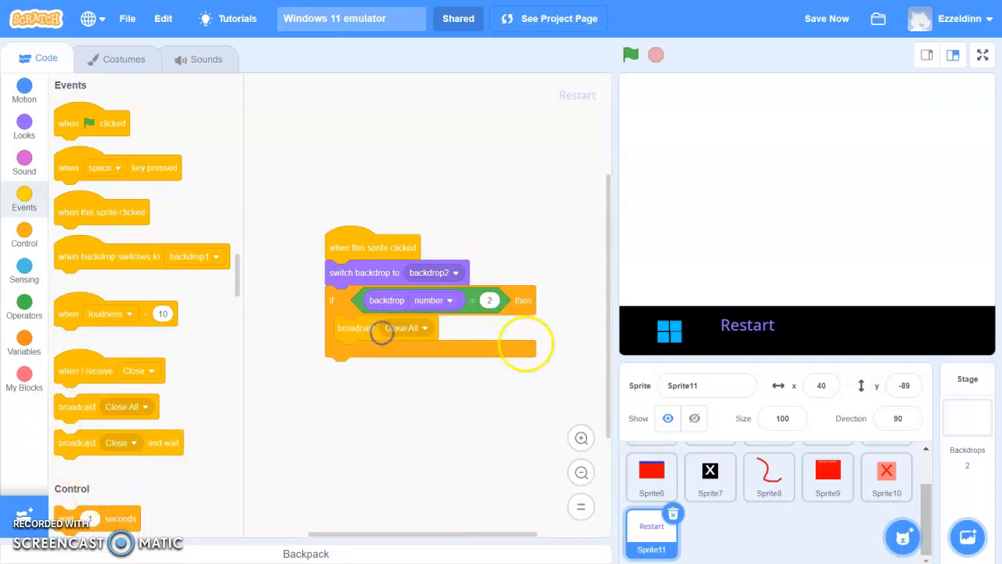
{"action": "left_click", "coordinate": [654, 468]}
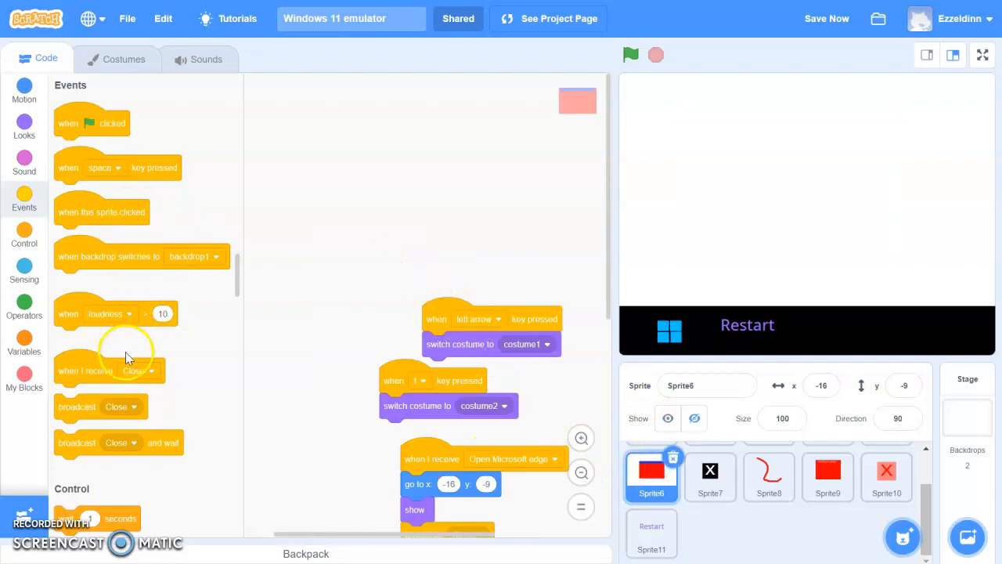
{"action": "left_click", "coordinate": [137, 373]}
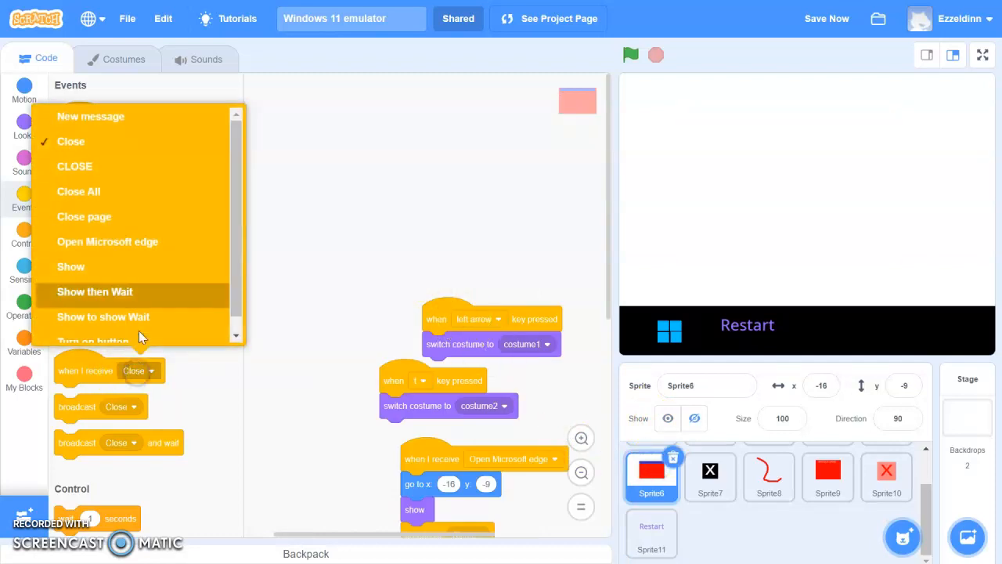
{"action": "left_click", "coordinate": [138, 195]}
{"action": "left_click_drag", "start_coordinate": [123, 369], "coordinate": [346, 218]}
Step: For Sprite7, set the palette's "when I receive" block to Close All and store that block in the Backpack
{"action": "left_click", "coordinate": [710, 471]}
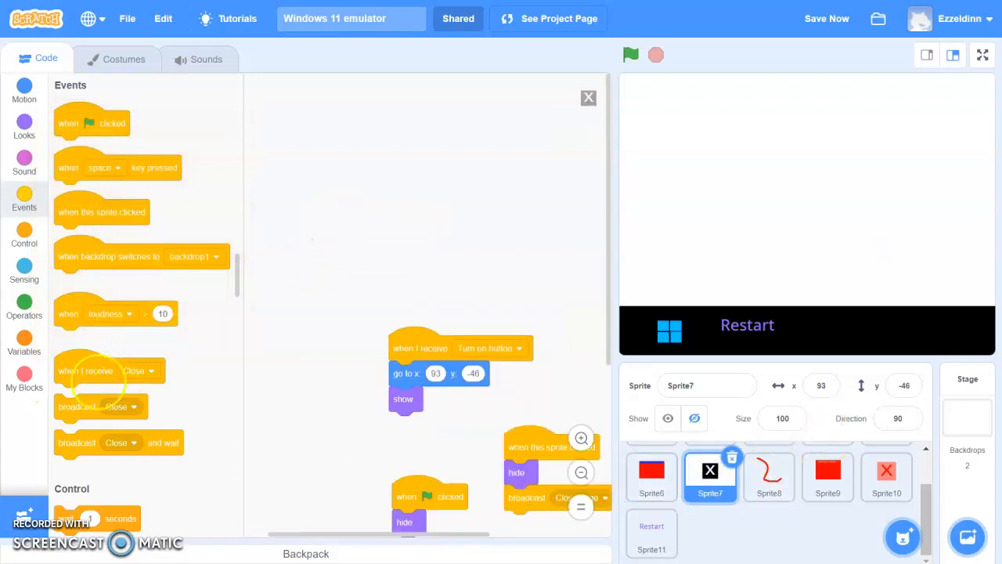
{"action": "left_click", "coordinate": [137, 373]}
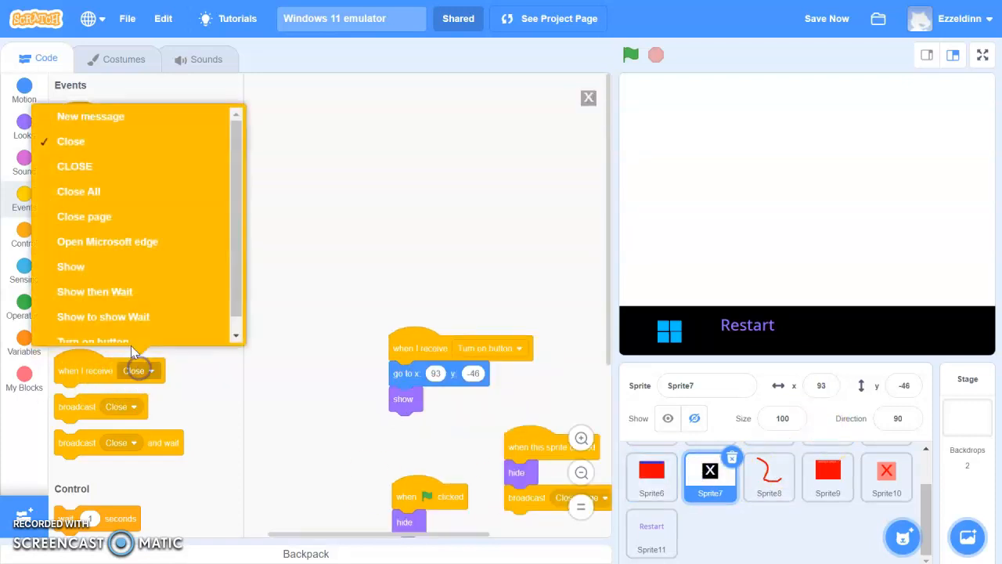
{"action": "left_click", "coordinate": [124, 204]}
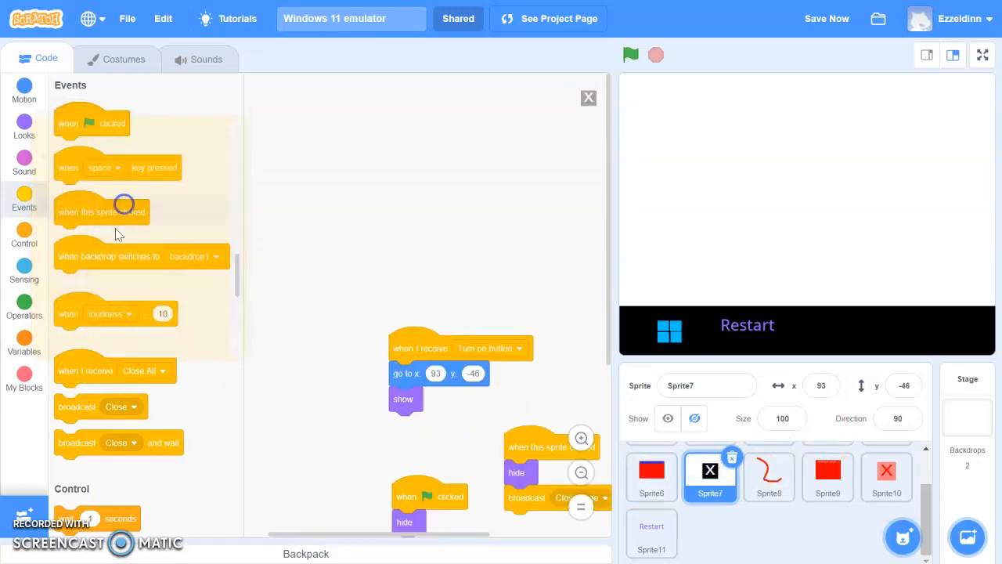
{"action": "left_click", "coordinate": [307, 554]}
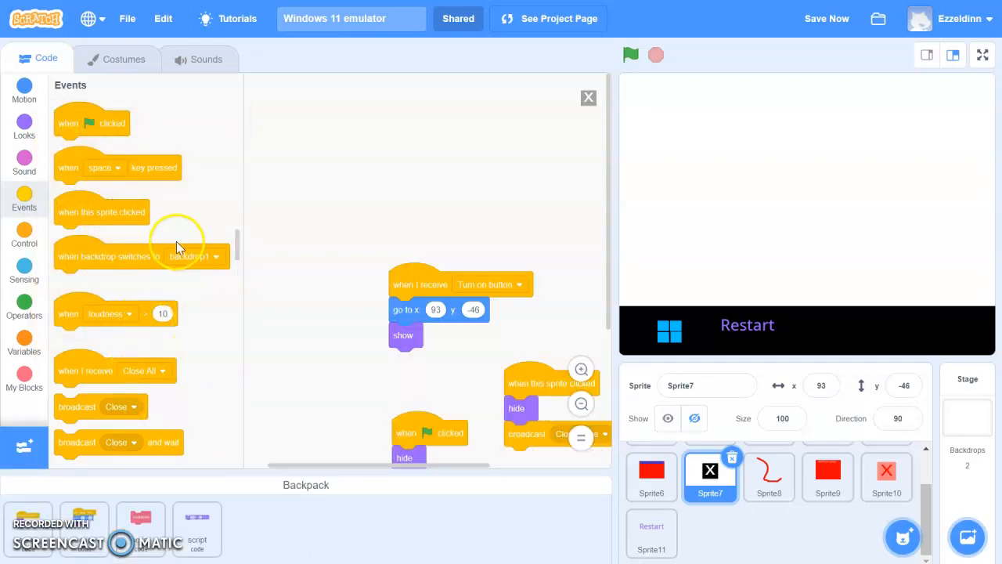
{"action": "left_click_drag", "start_coordinate": [133, 375], "coordinate": [383, 552]}
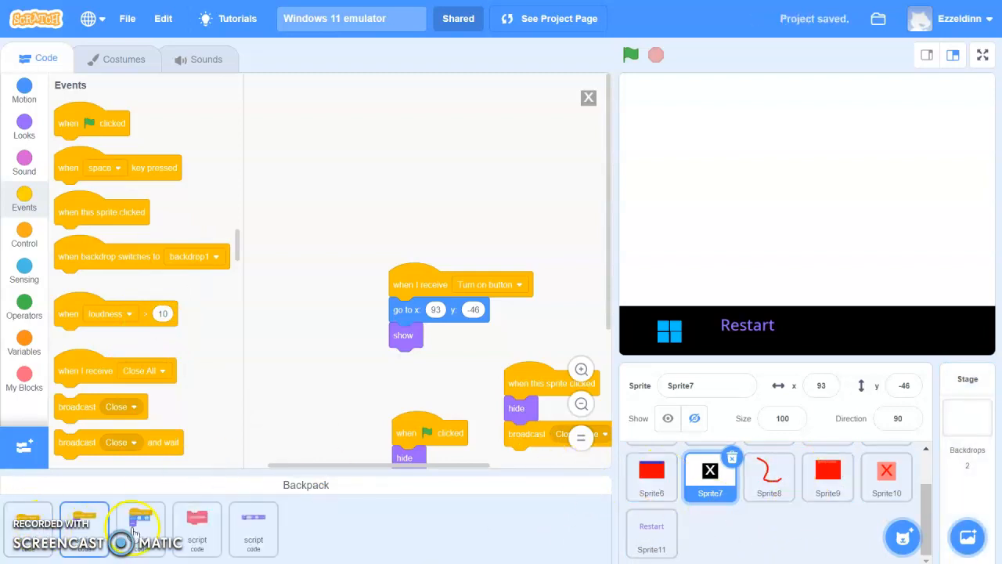
Step: Place the stored "when I receive Close All" hat block from the Backpack in Sprite7's code area
{"action": "left_click", "coordinate": [767, 472]}
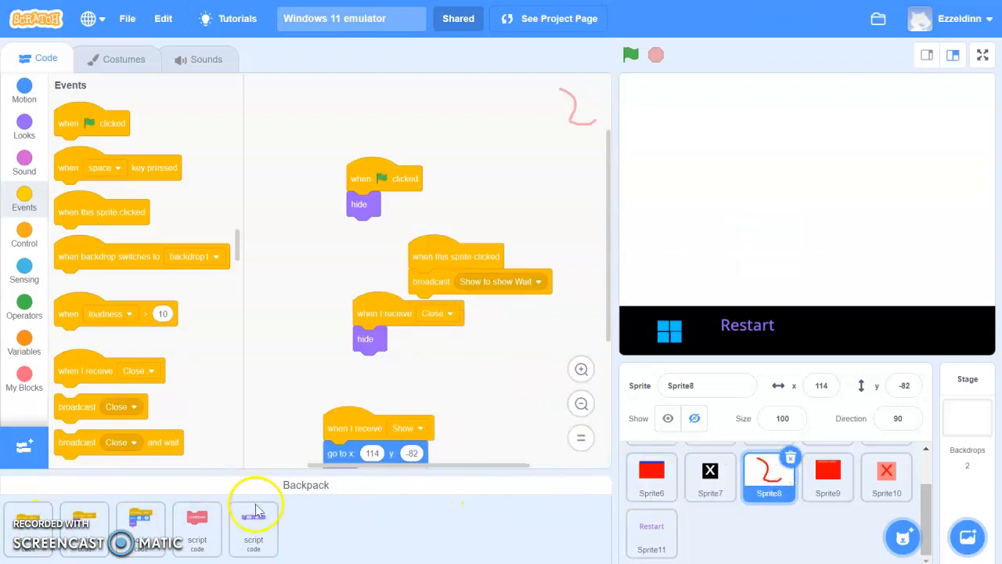
{"action": "left_click", "coordinate": [709, 475]}
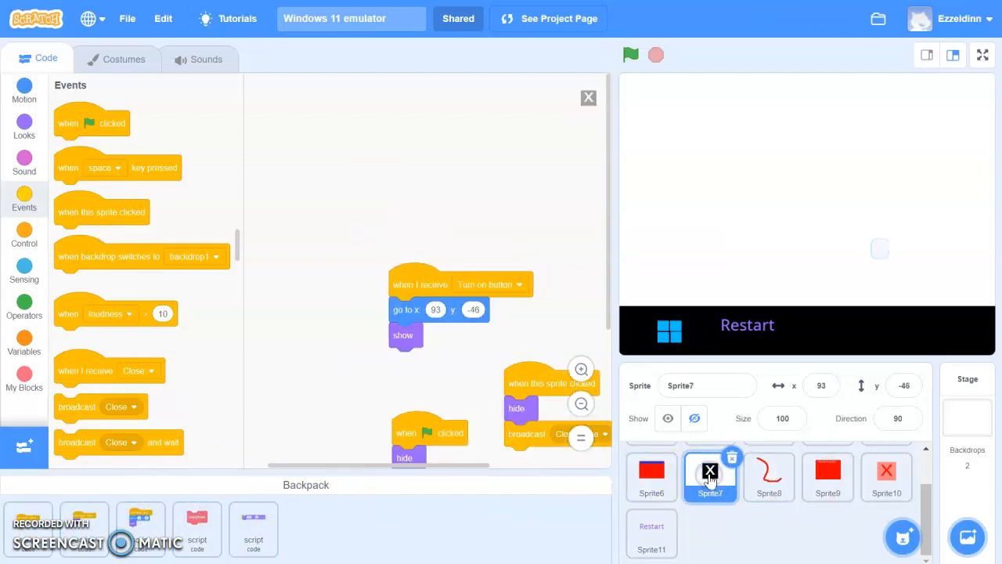
{"action": "left_click_drag", "start_coordinate": [517, 235], "coordinate": [401, 111]}
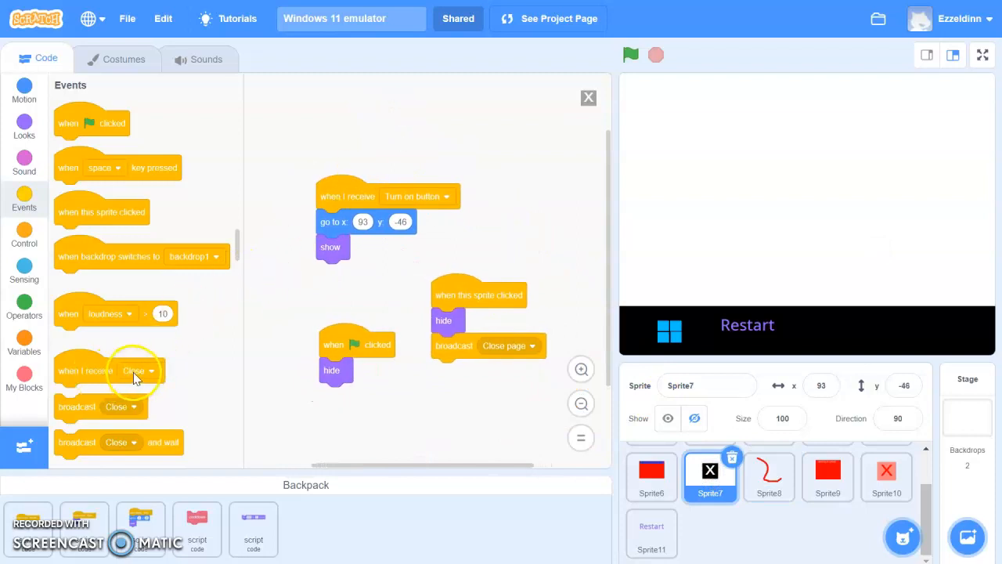
{"action": "left_click_drag", "start_coordinate": [83, 520], "coordinate": [482, 533]}
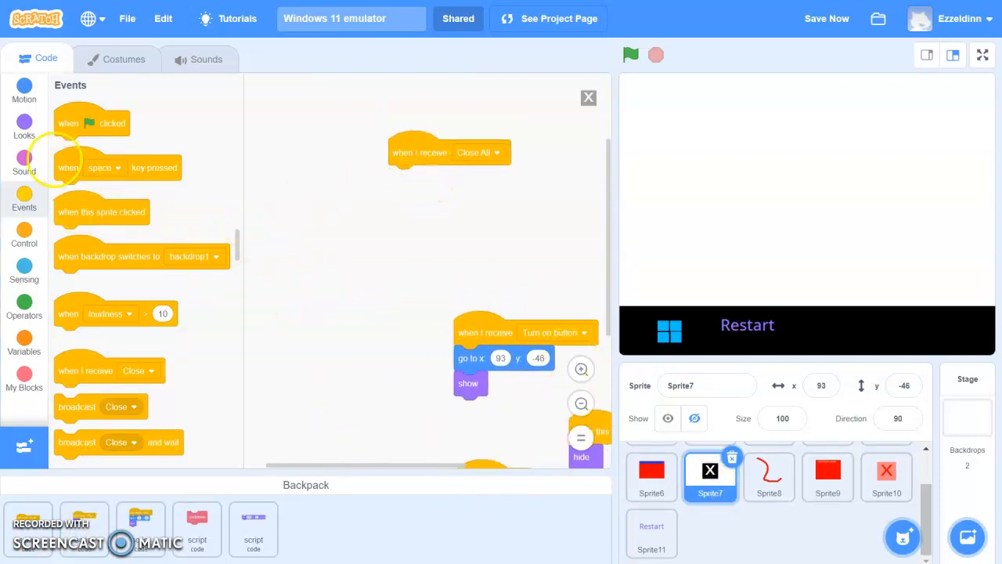
Step: Attach a hide block under Sprite7's "when I receive Close All" hat and store the script in the Backpack
{"action": "left_click", "coordinate": [19, 124]}
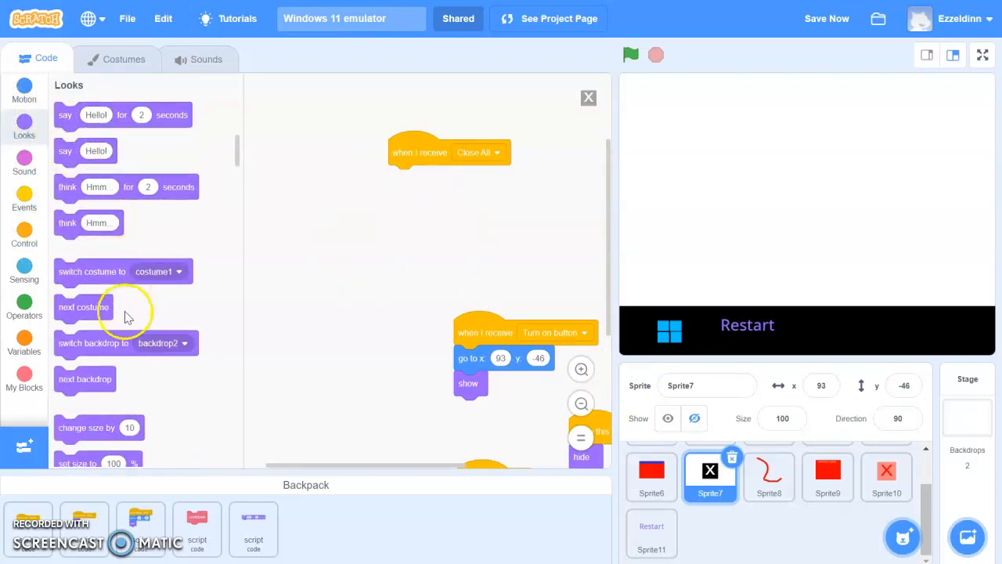
{"action": "scroll", "coordinate": [128, 316], "scroll_direction": "down", "scroll_amount": 3}
{"action": "left_click_drag", "start_coordinate": [67, 432], "coordinate": [425, 186]}
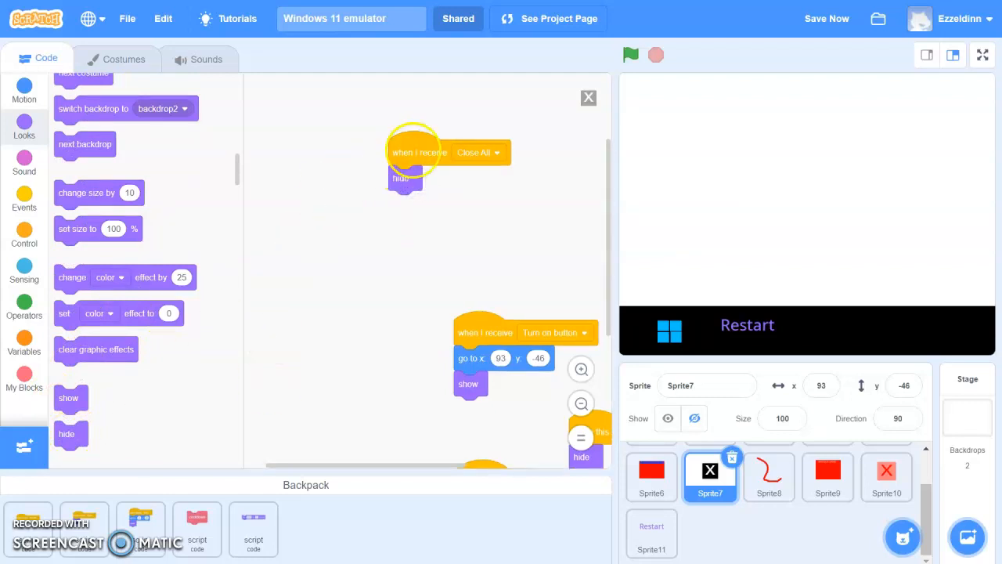
{"action": "left_click_drag", "start_coordinate": [415, 149], "coordinate": [318, 528]}
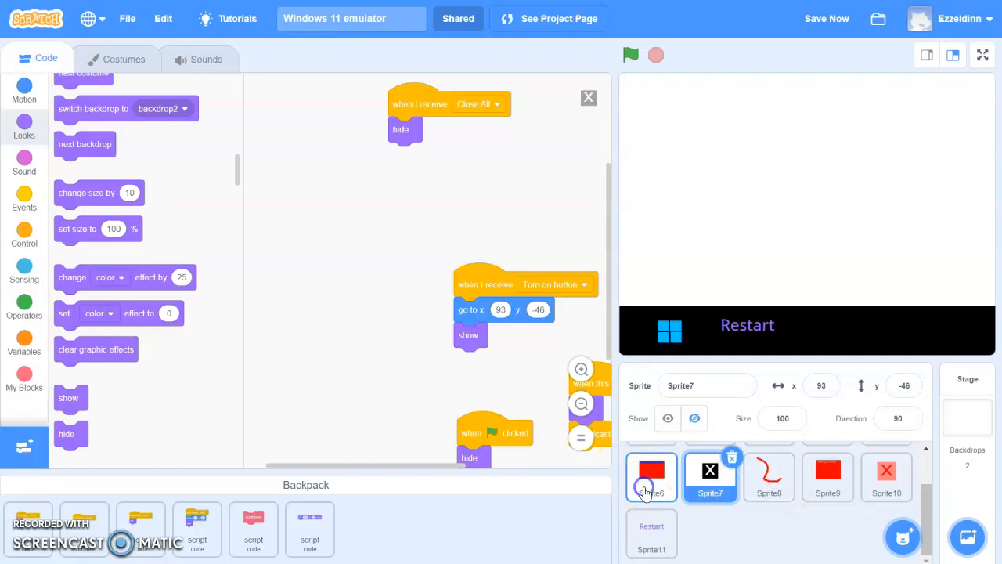
Step: Attach a hide block under Sprite6's "when I receive Close All" hat and add the stored Close All hide script to Sprite8
{"action": "left_click", "coordinate": [648, 482]}
{"action": "left_click_drag", "start_coordinate": [78, 437], "coordinate": [352, 248]}
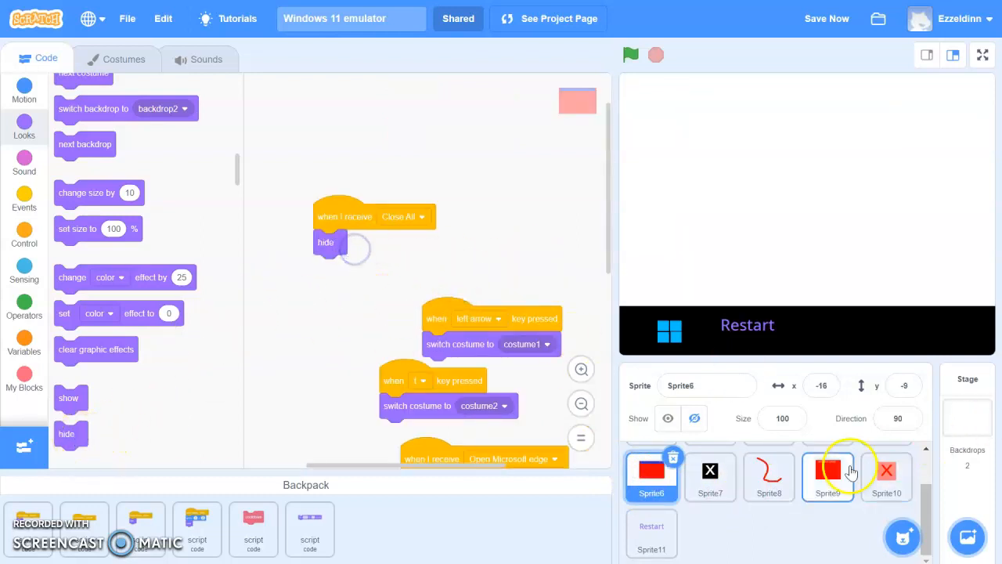
{"action": "left_click", "coordinate": [774, 474]}
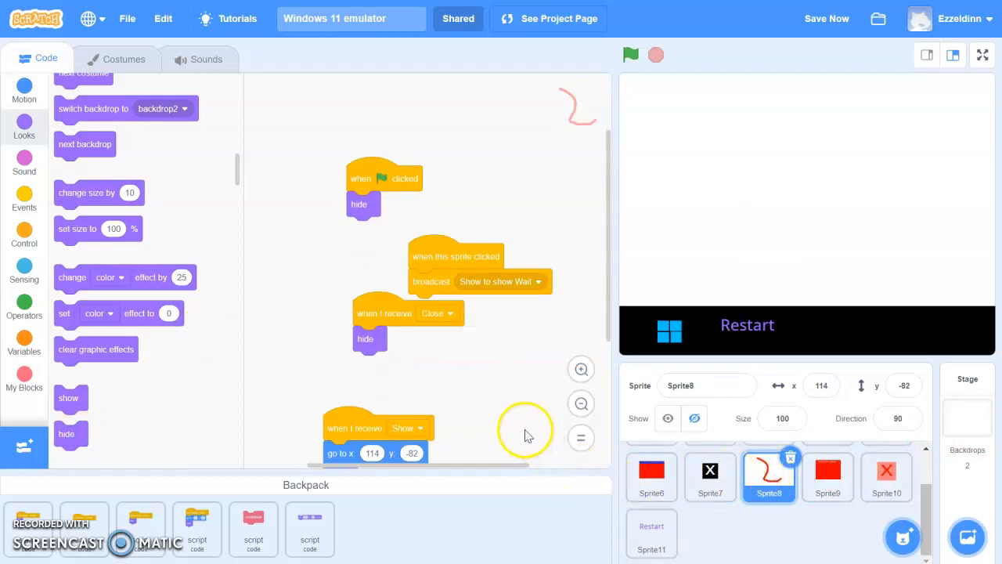
{"action": "left_click_drag", "start_coordinate": [21, 555], "coordinate": [507, 84]}
{"action": "left_click_drag", "start_coordinate": [352, 308], "coordinate": [443, 401]}
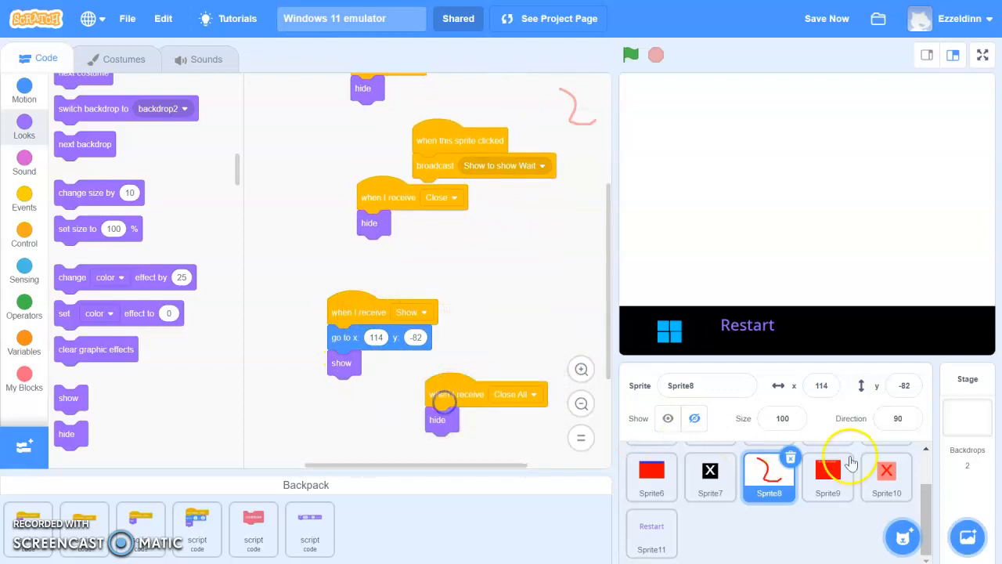
Step: Add the stored "when I receive Close All" hide script from the Backpack to both Sprite9 and Sprite10
{"action": "left_click", "coordinate": [833, 471]}
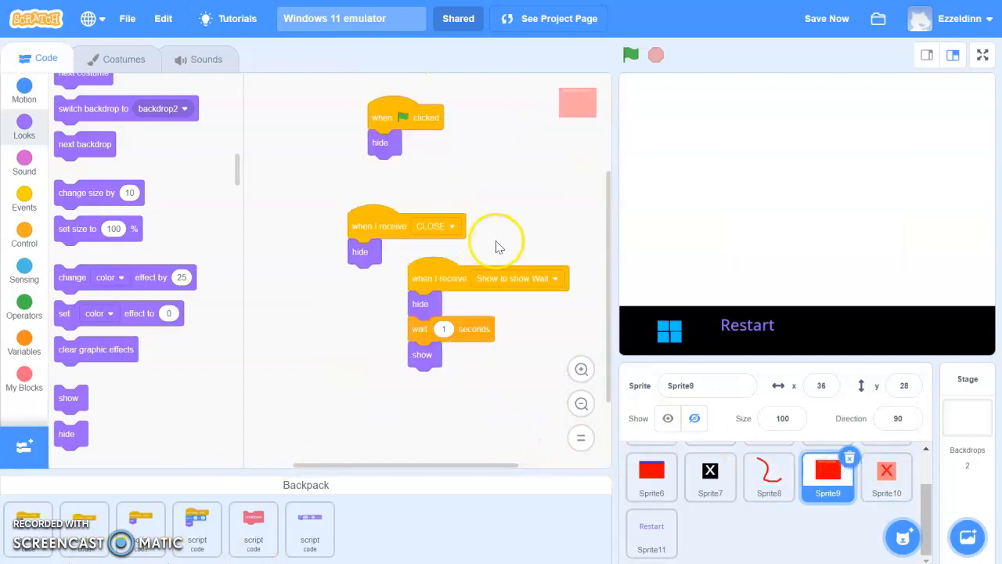
{"action": "left_click_drag", "start_coordinate": [46, 539], "coordinate": [280, 374]}
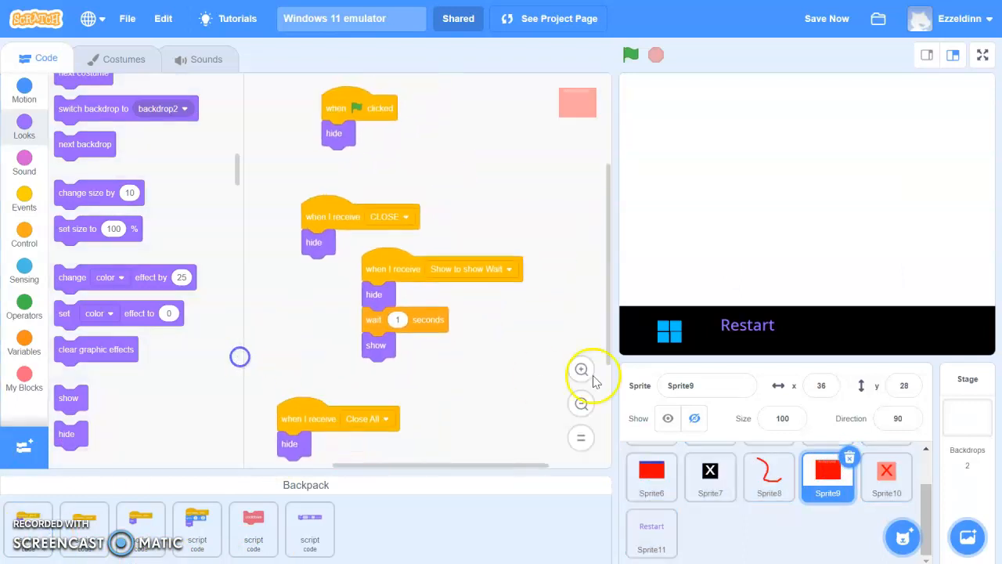
{"action": "left_click", "coordinate": [887, 475]}
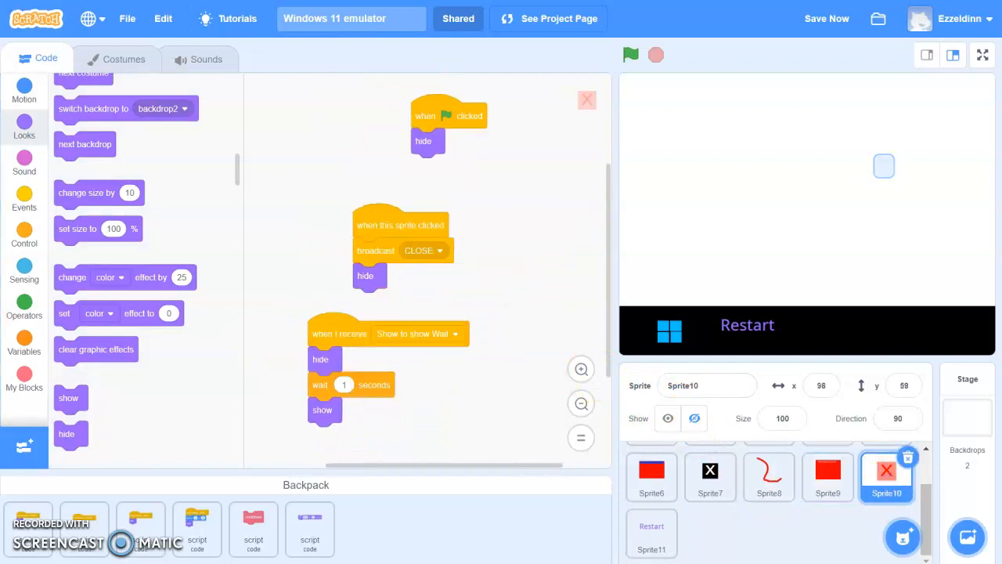
{"action": "left_click_drag", "start_coordinate": [35, 556], "coordinate": [300, 206]}
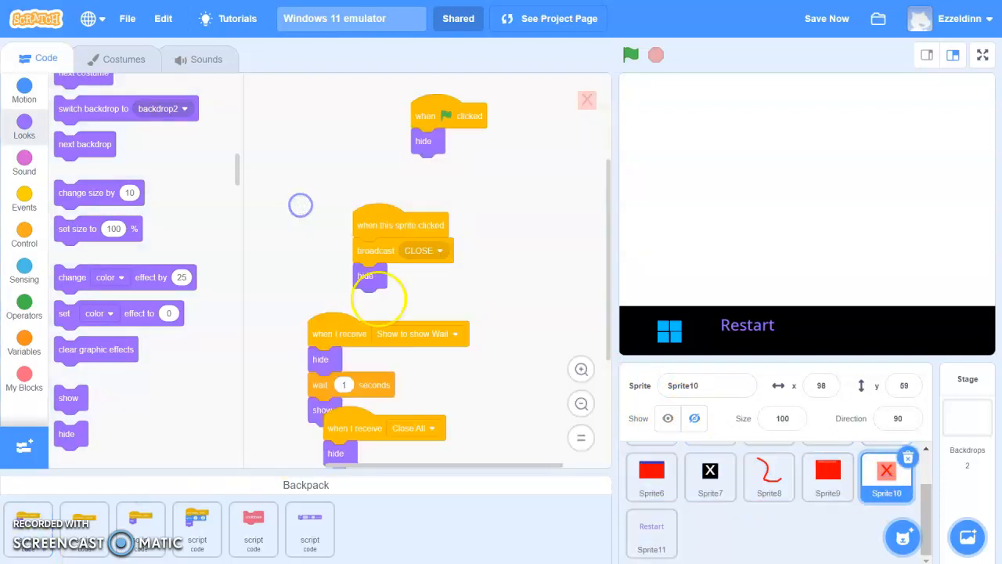